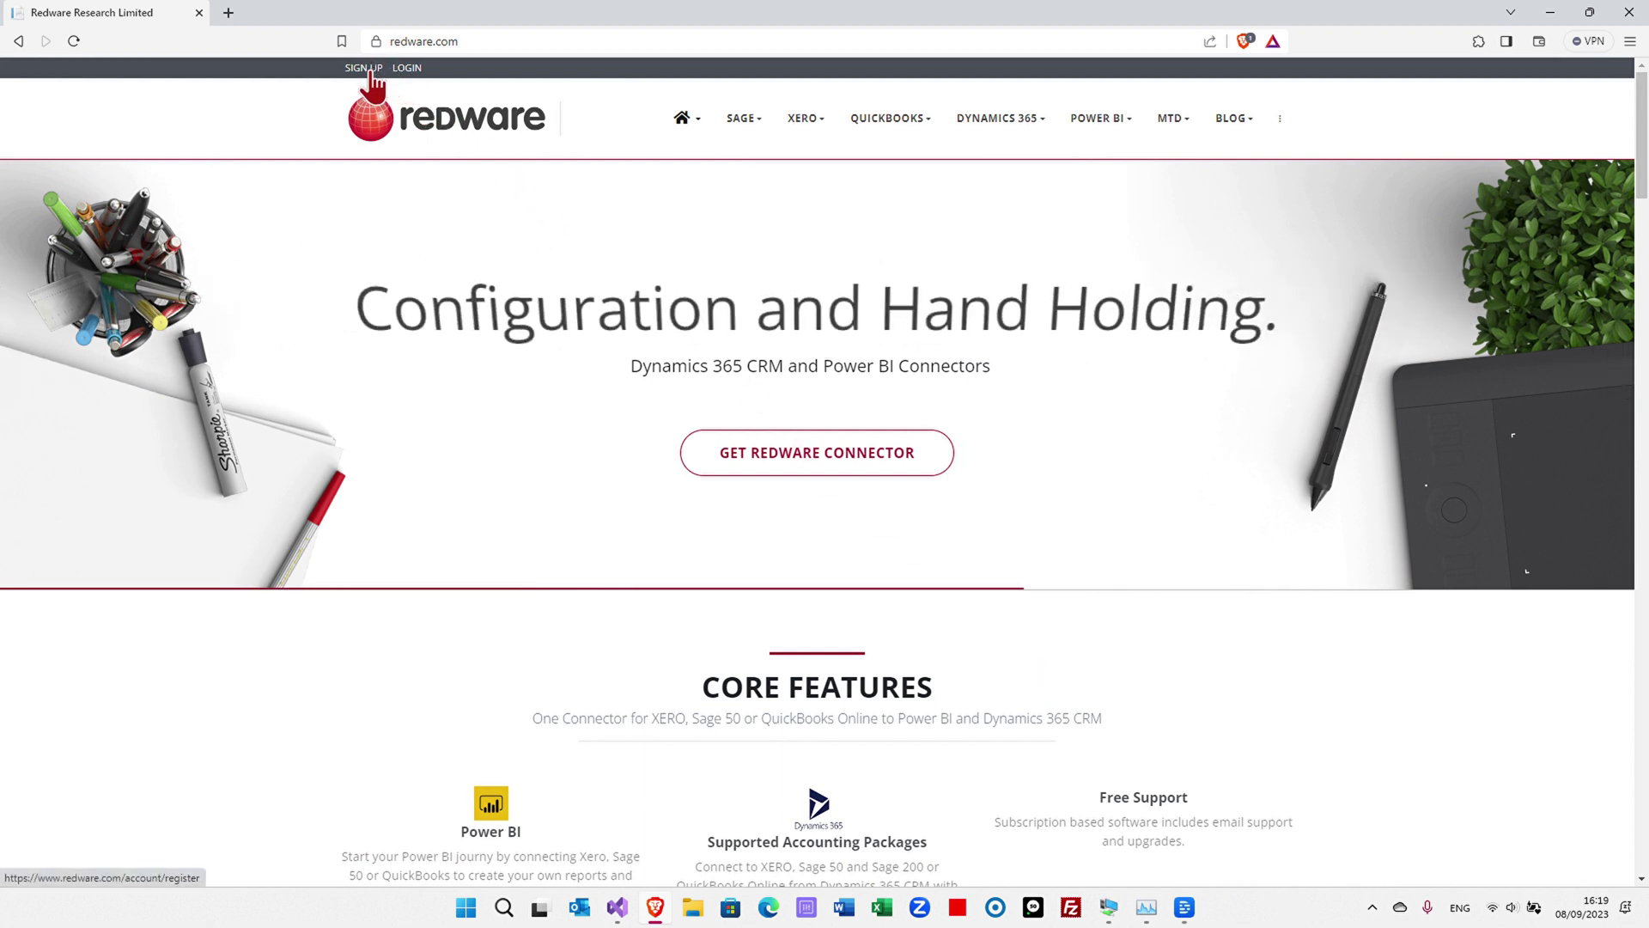
- Register for a Power BI QuickBooks Online Connector trial with the account e-mail and name
{"action": "left_click", "coordinate": [373, 72]}
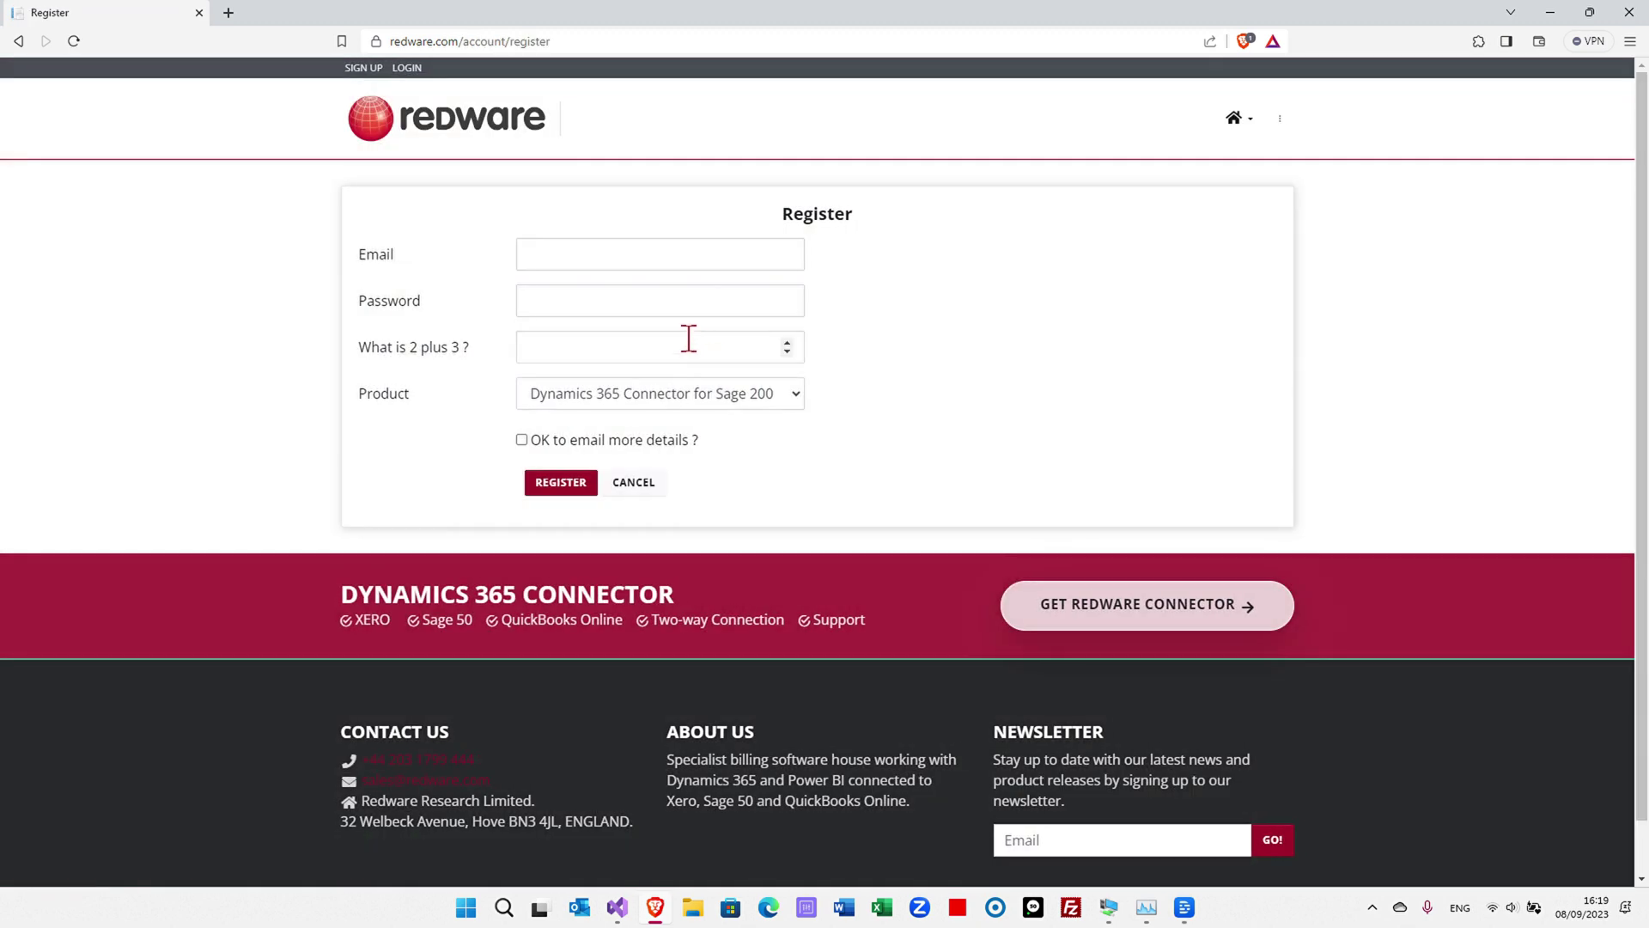
{"action": "left_click", "coordinate": [677, 249]}
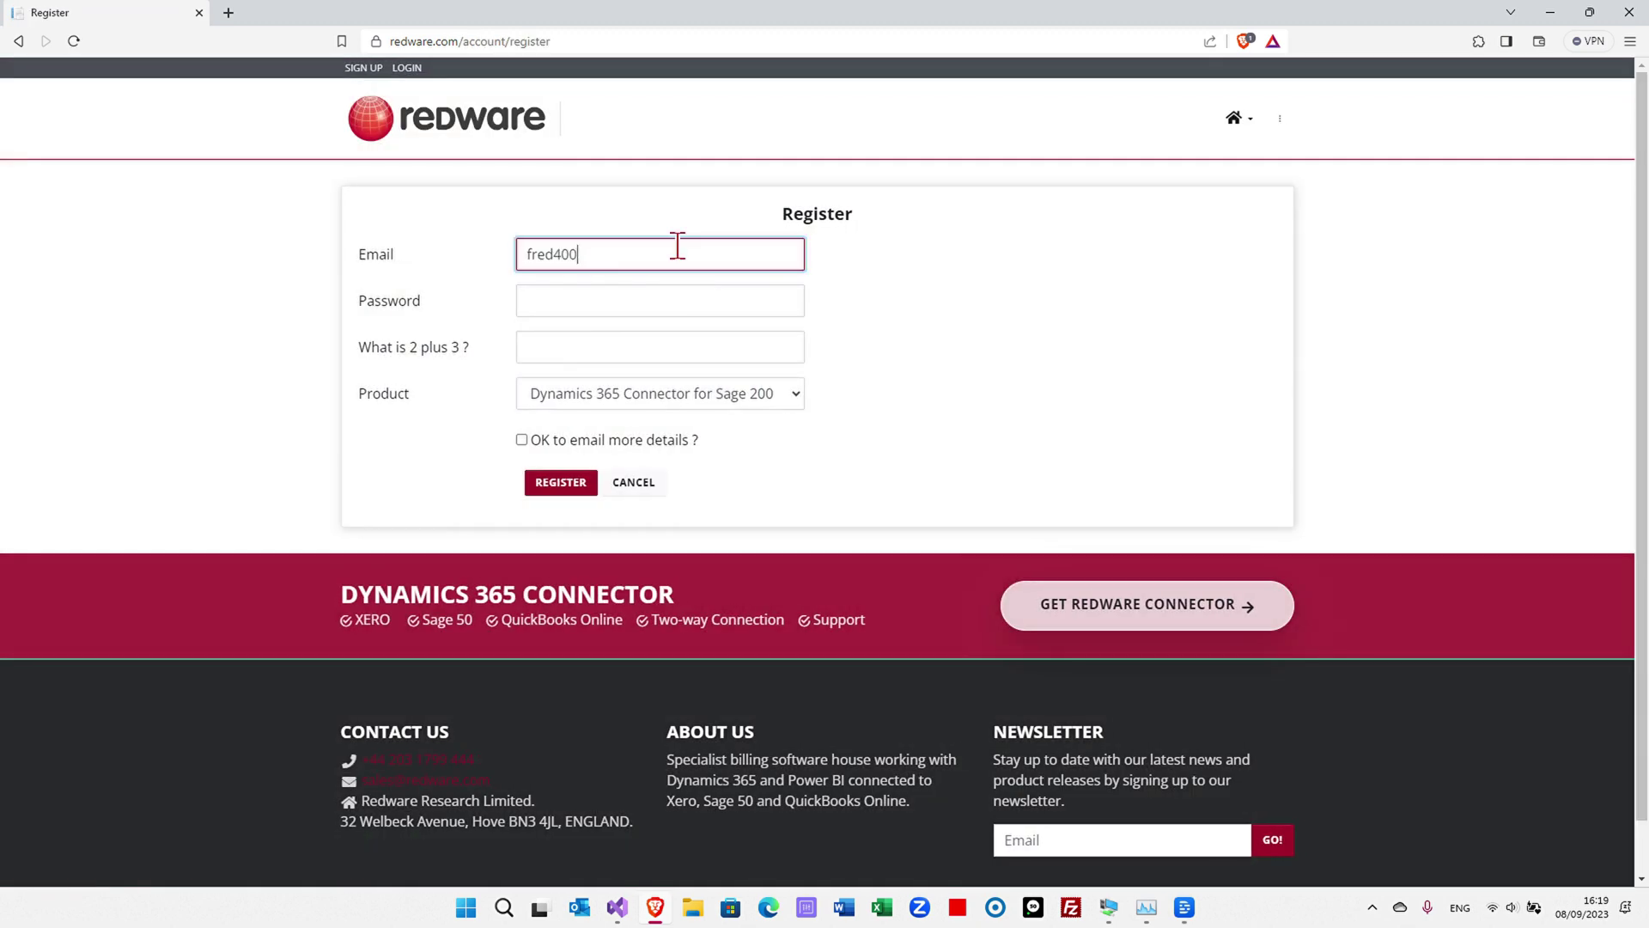
{"action": "key", "text": "Tab"}
{"action": "type", "text": "fred"}
{"action": "key", "text": "Tab"}
{"action": "type", "text": "5"}
{"action": "left_click", "coordinate": [709, 389]}
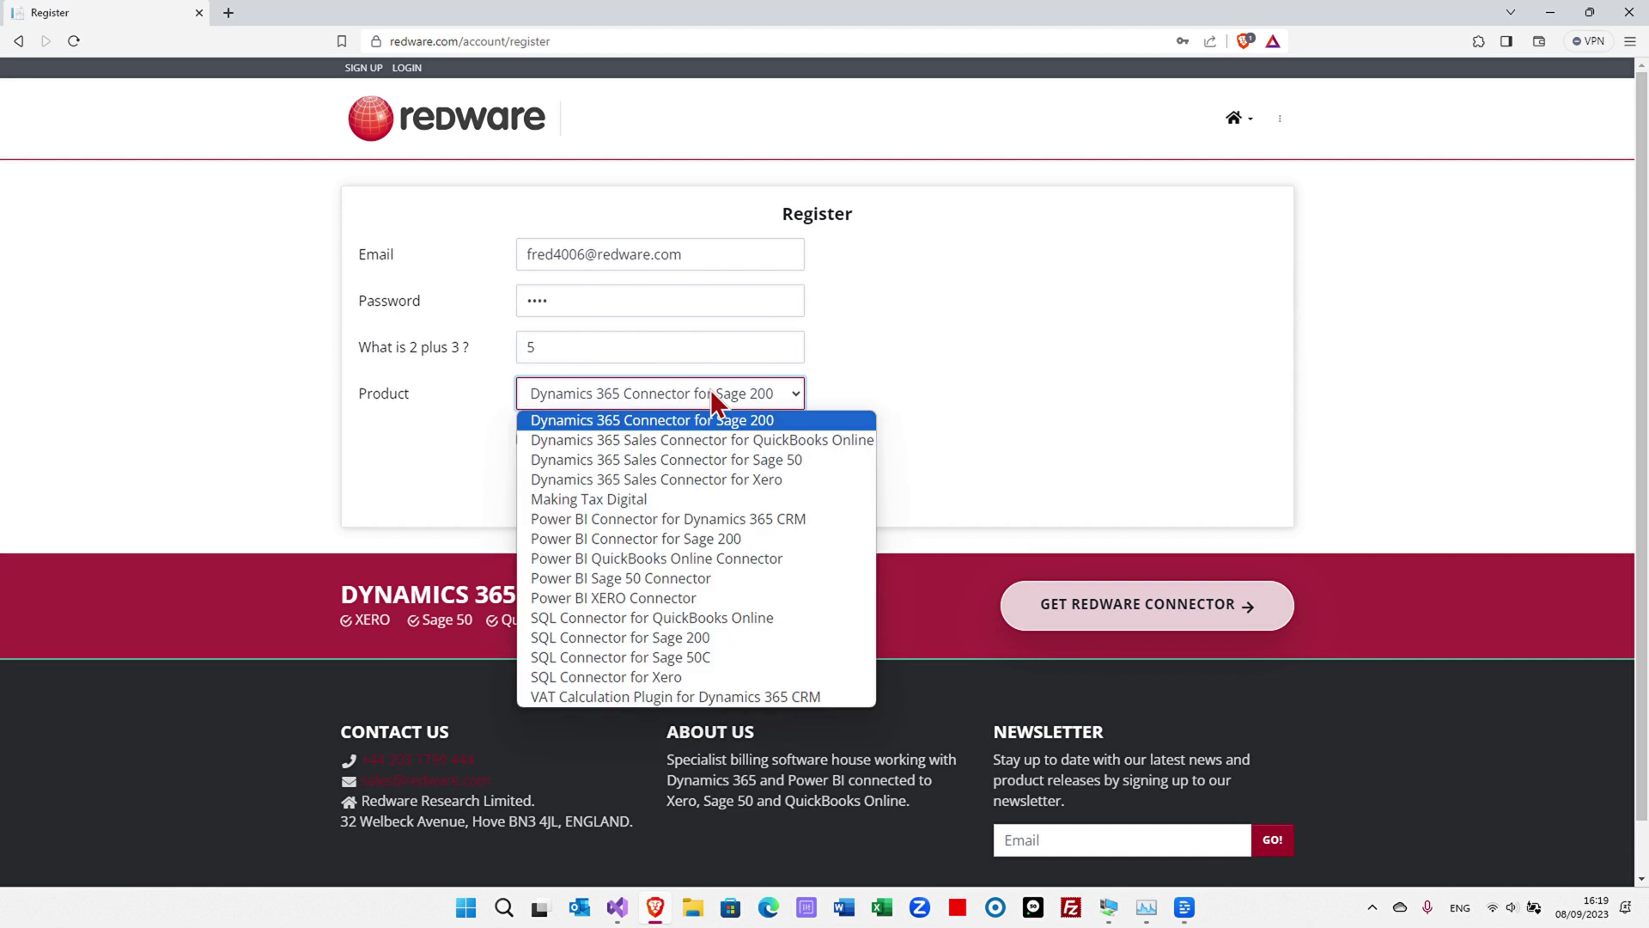
{"action": "left_click", "coordinate": [720, 565]}
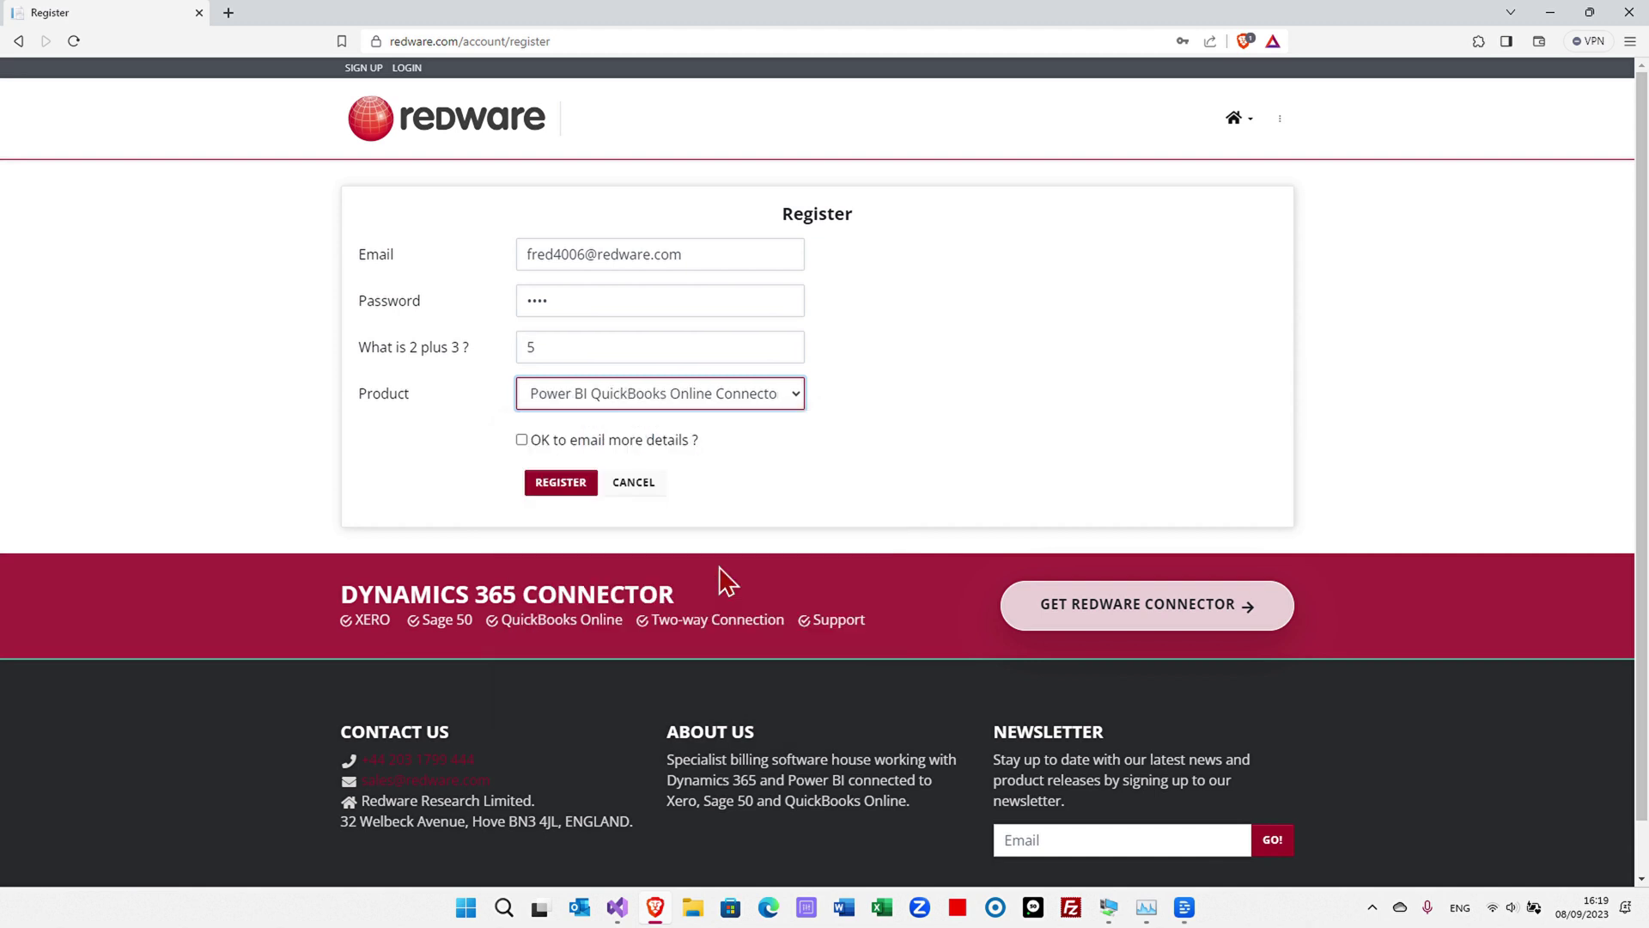
{"action": "left_click", "coordinate": [560, 481]}
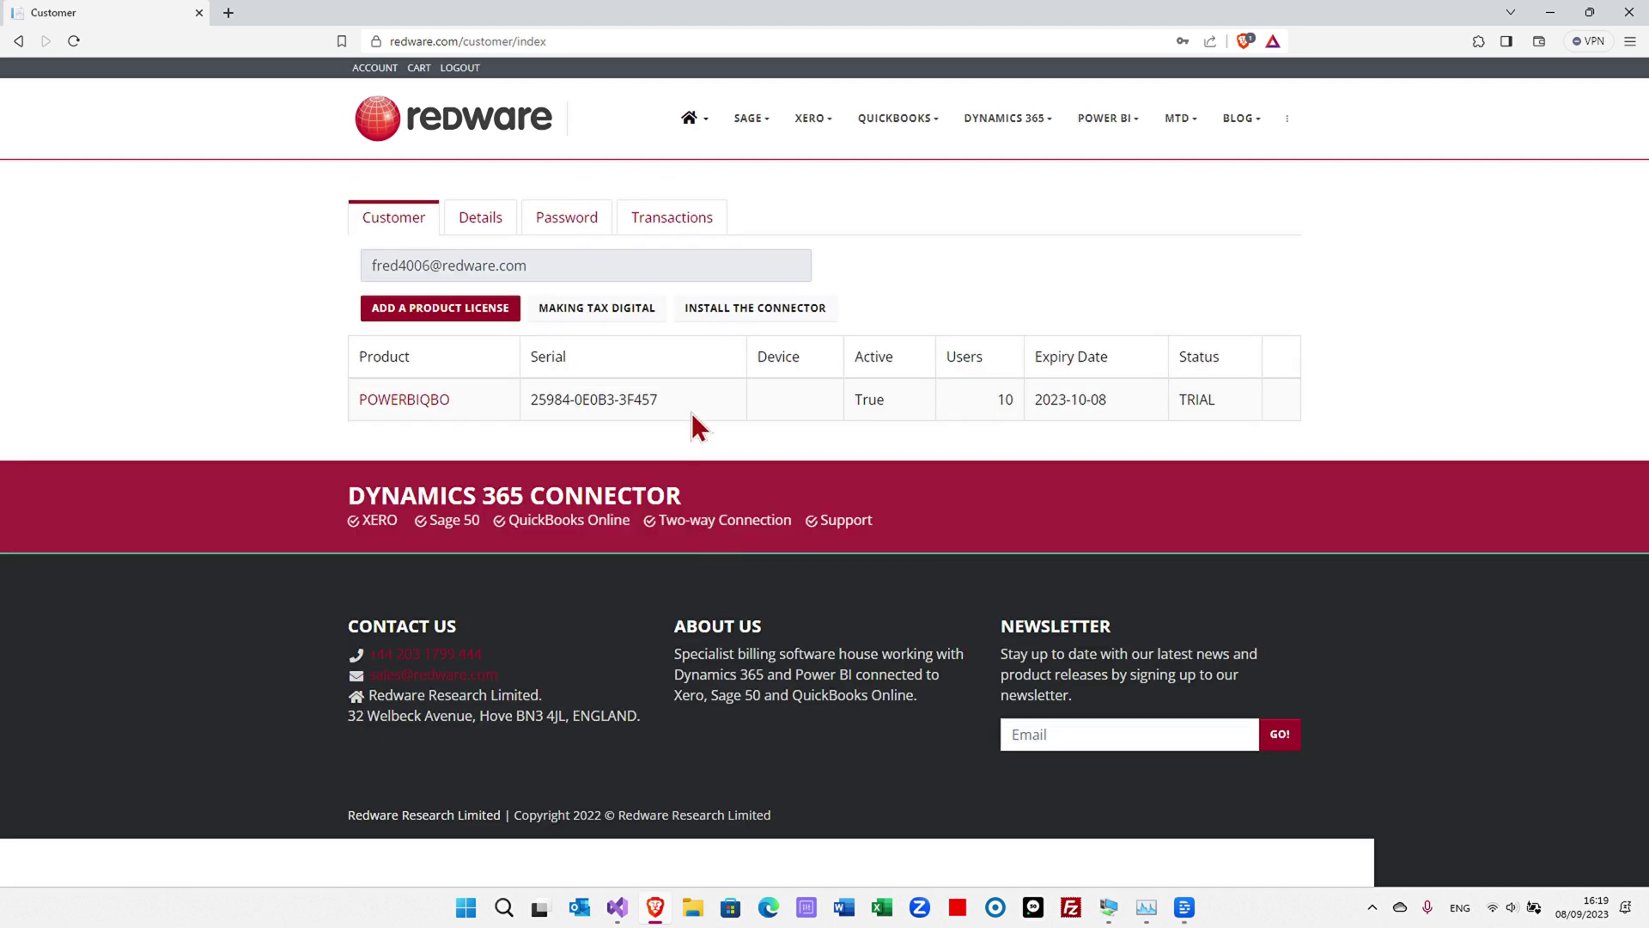
- Copy the licence serial and download the connector installer setup.exe to Downloads
{"action": "left_click_drag", "start_coordinate": [674, 404], "coordinate": [514, 396]}
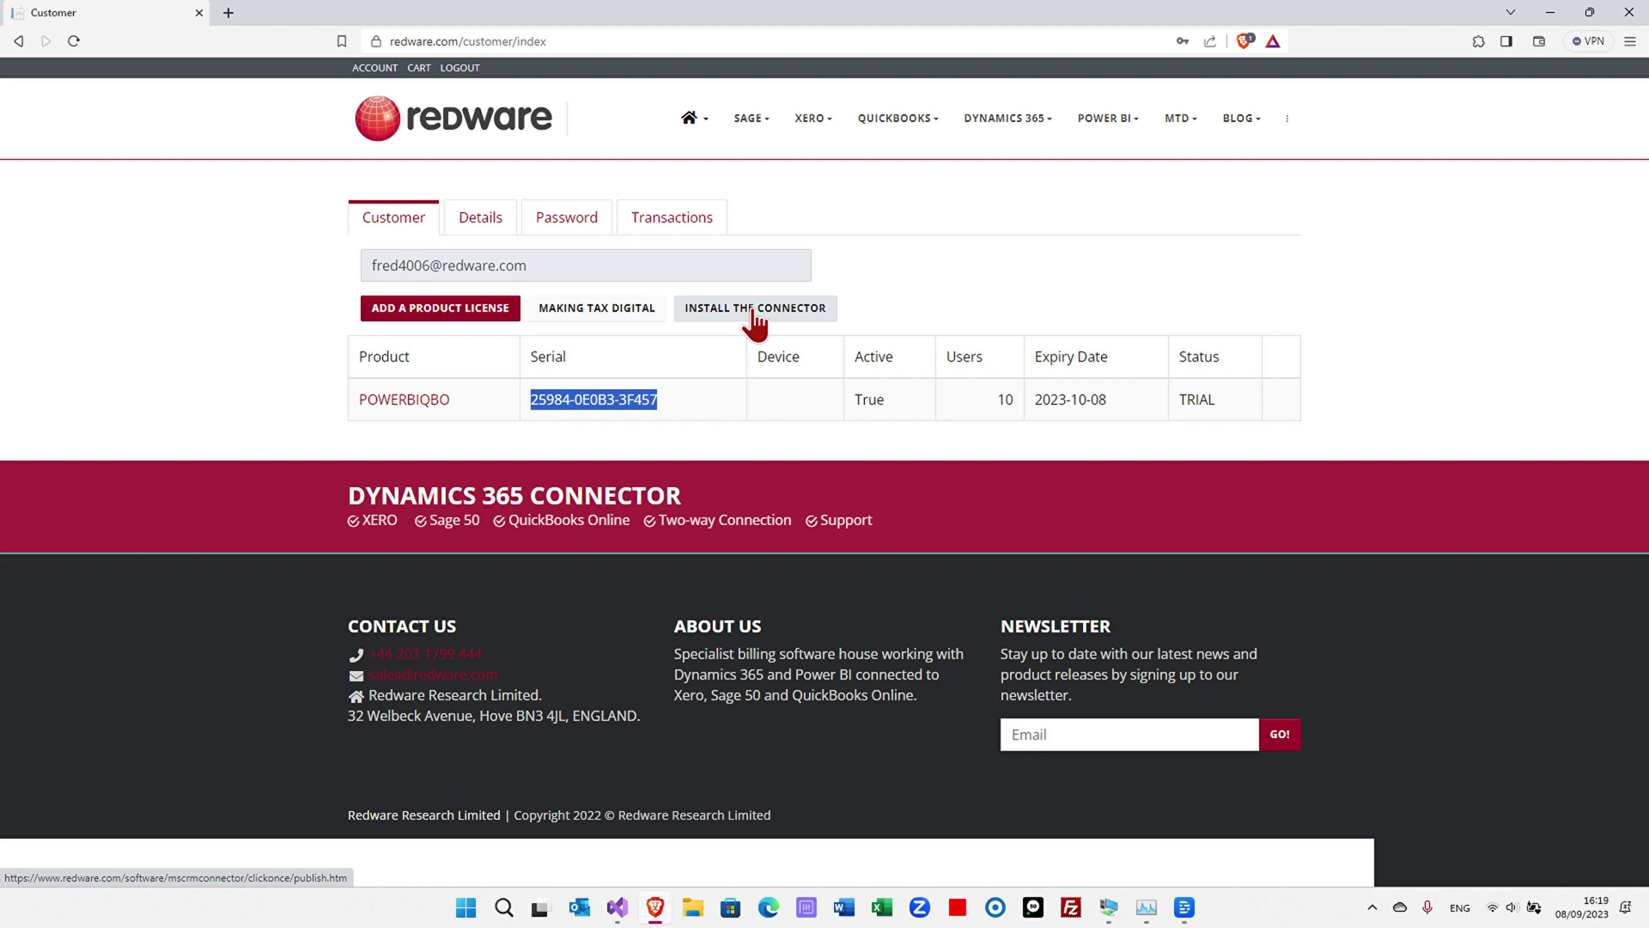
{"action": "left_click", "coordinate": [755, 317]}
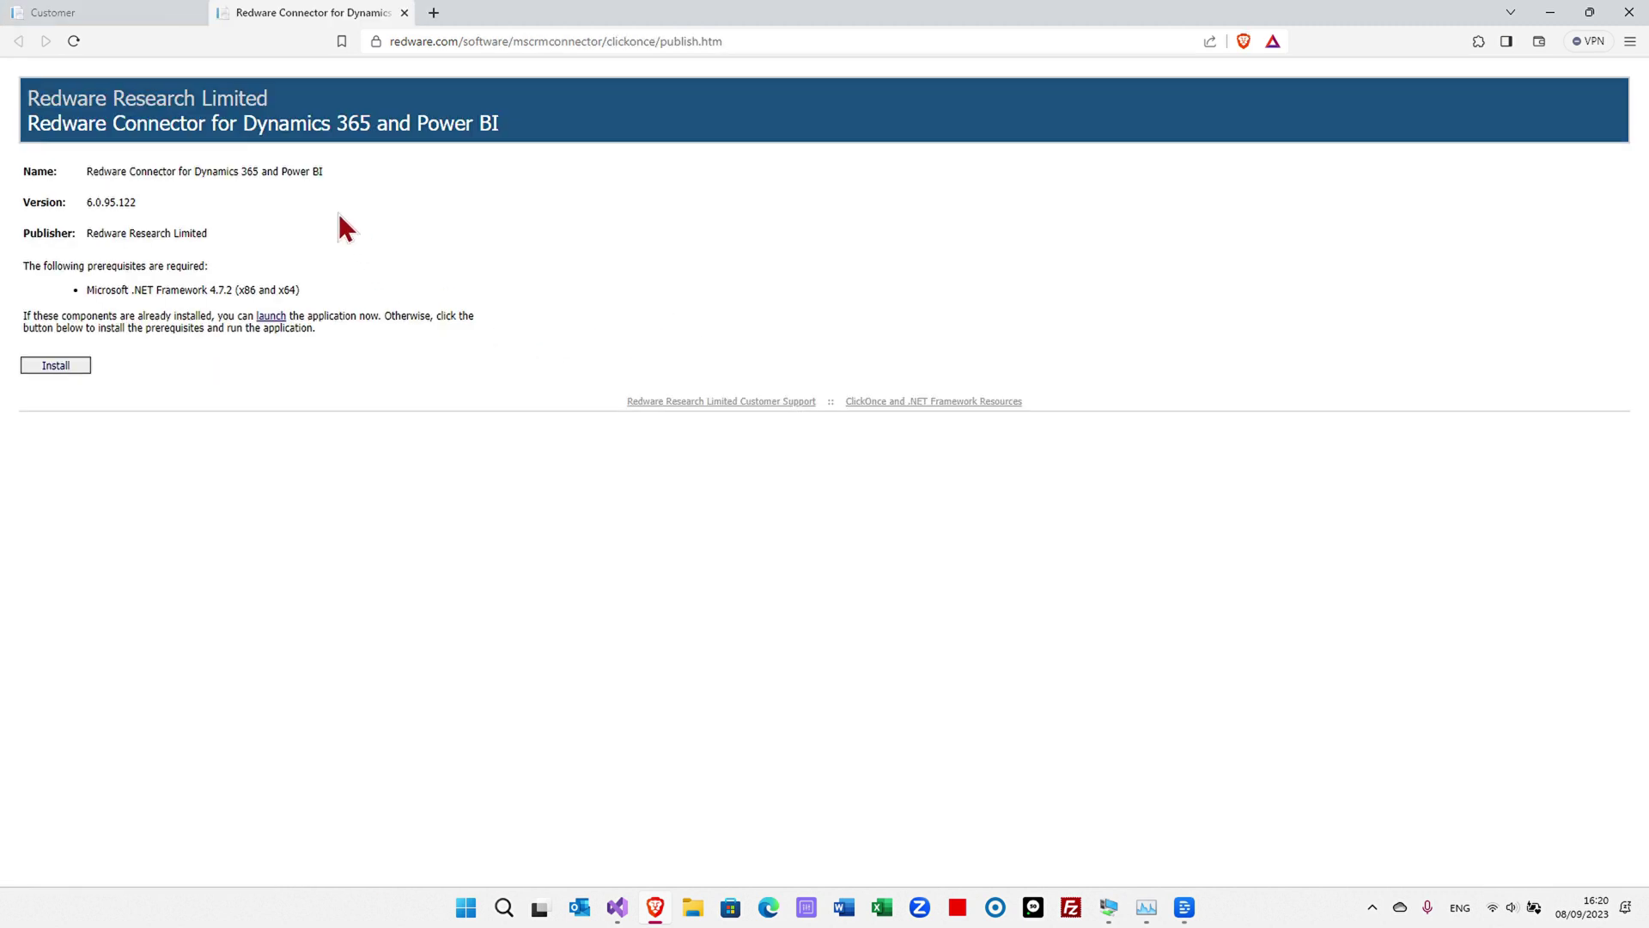
{"action": "left_click", "coordinate": [62, 369]}
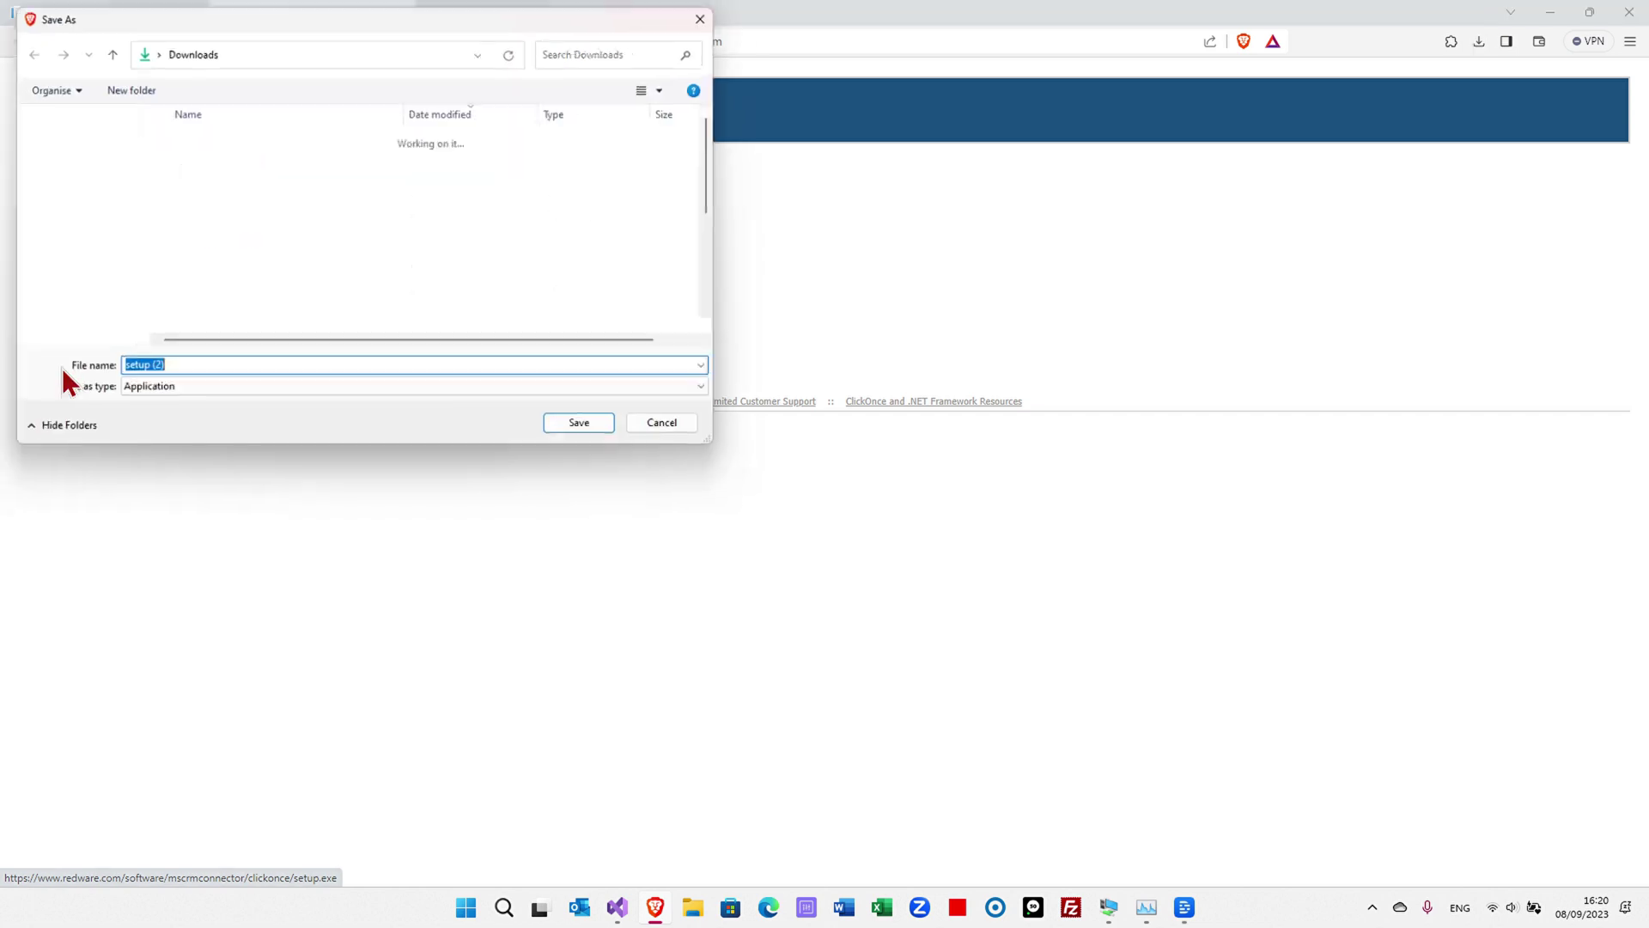
{"action": "left_click", "coordinate": [606, 438]}
{"action": "mouse_move", "coordinate": [1460, 78]}
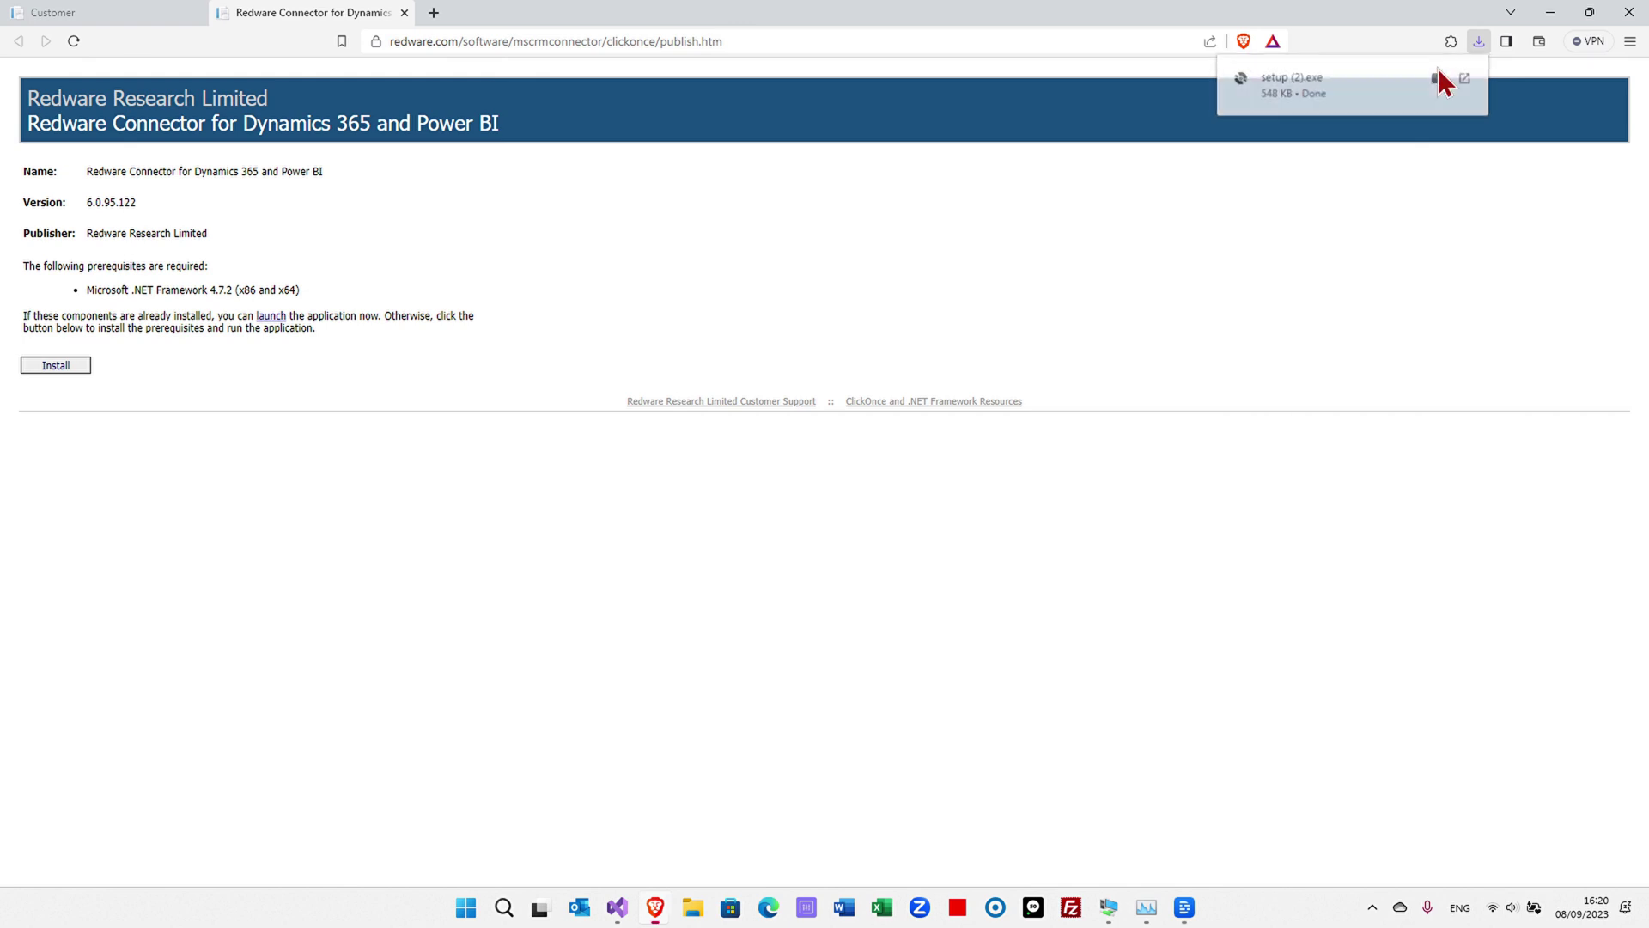
- Launch the installer and add the copied serial as a licence, unlocking POWERBIQBO for 10 users
{"action": "left_click", "coordinate": [1439, 74]}
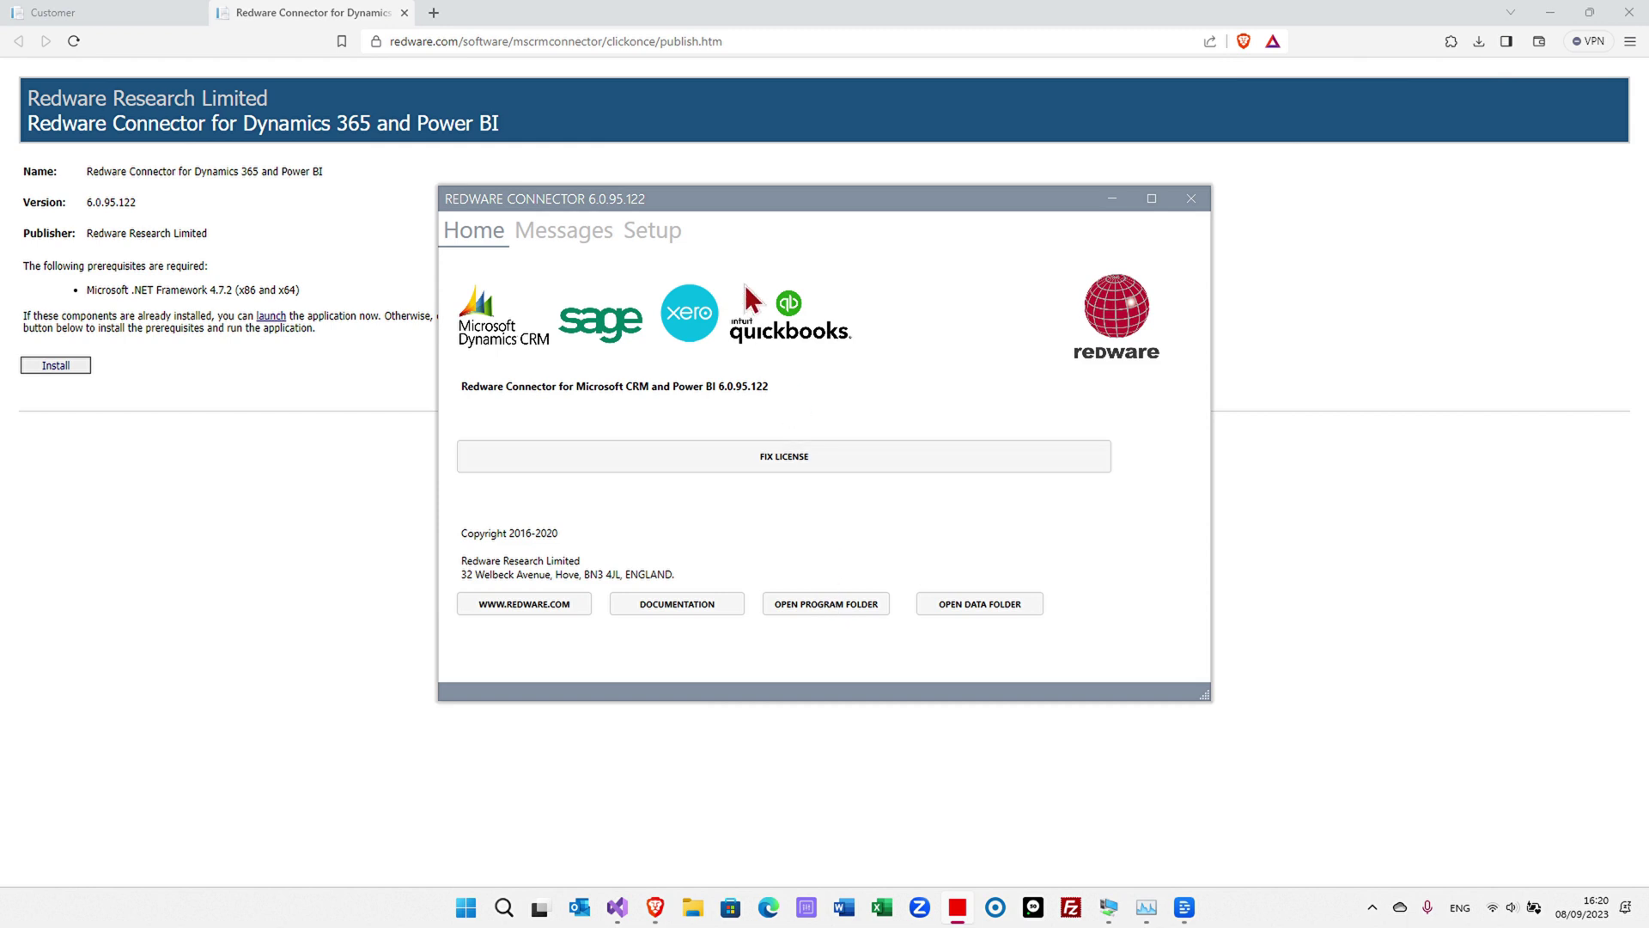
{"action": "left_click", "coordinate": [670, 230]}
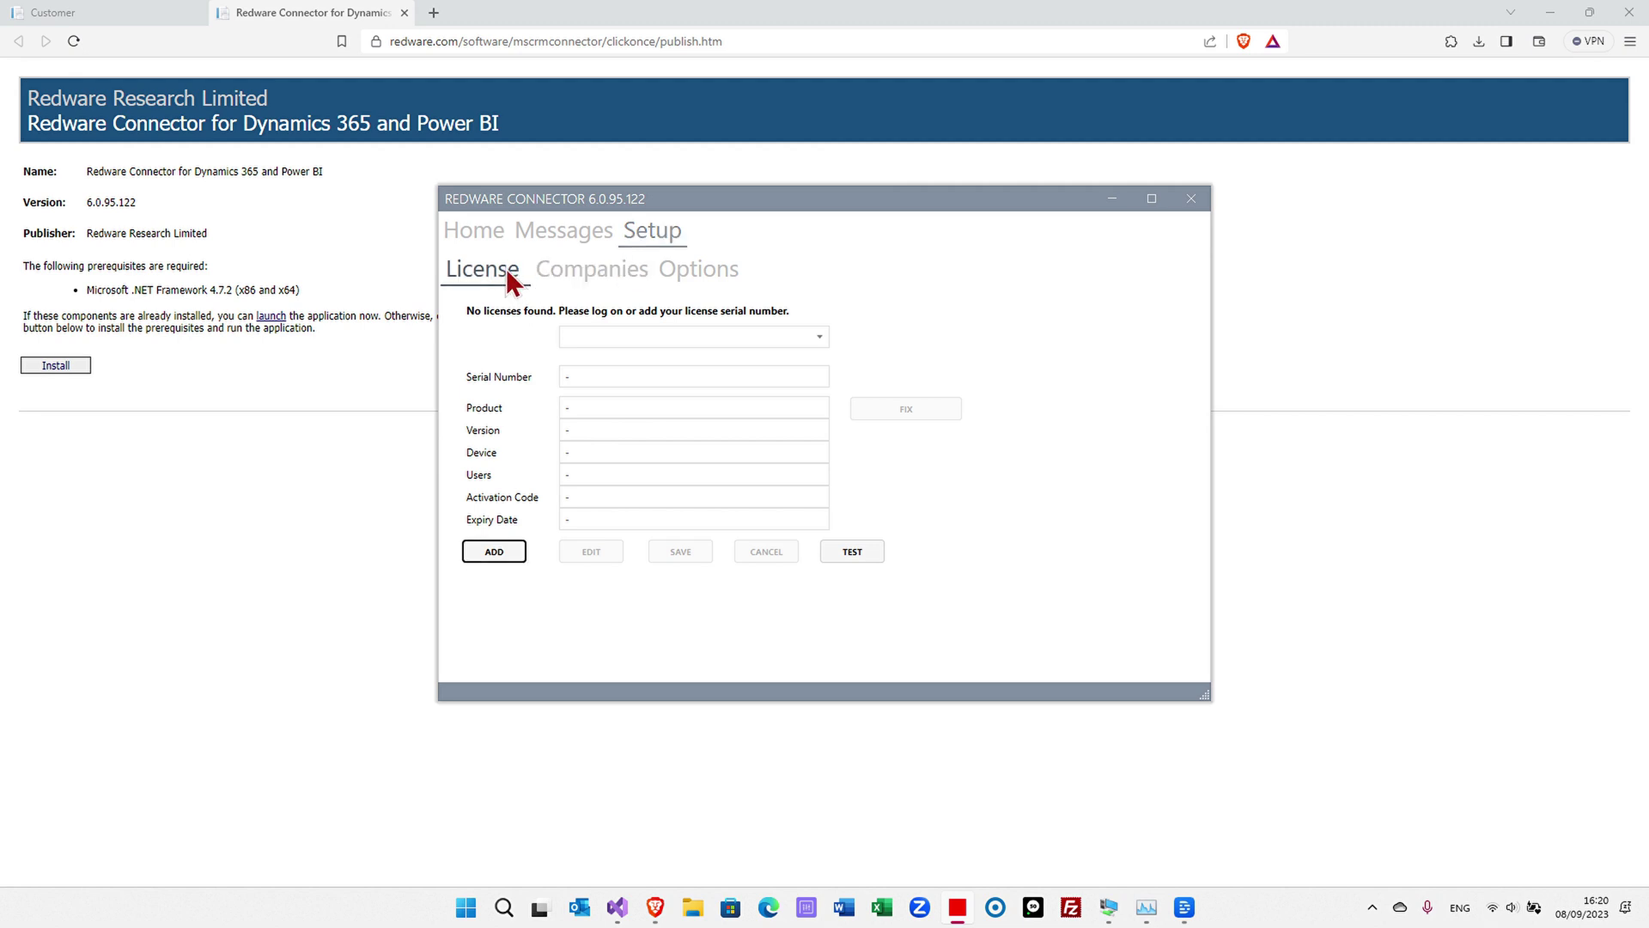
{"action": "left_click", "coordinate": [494, 551]}
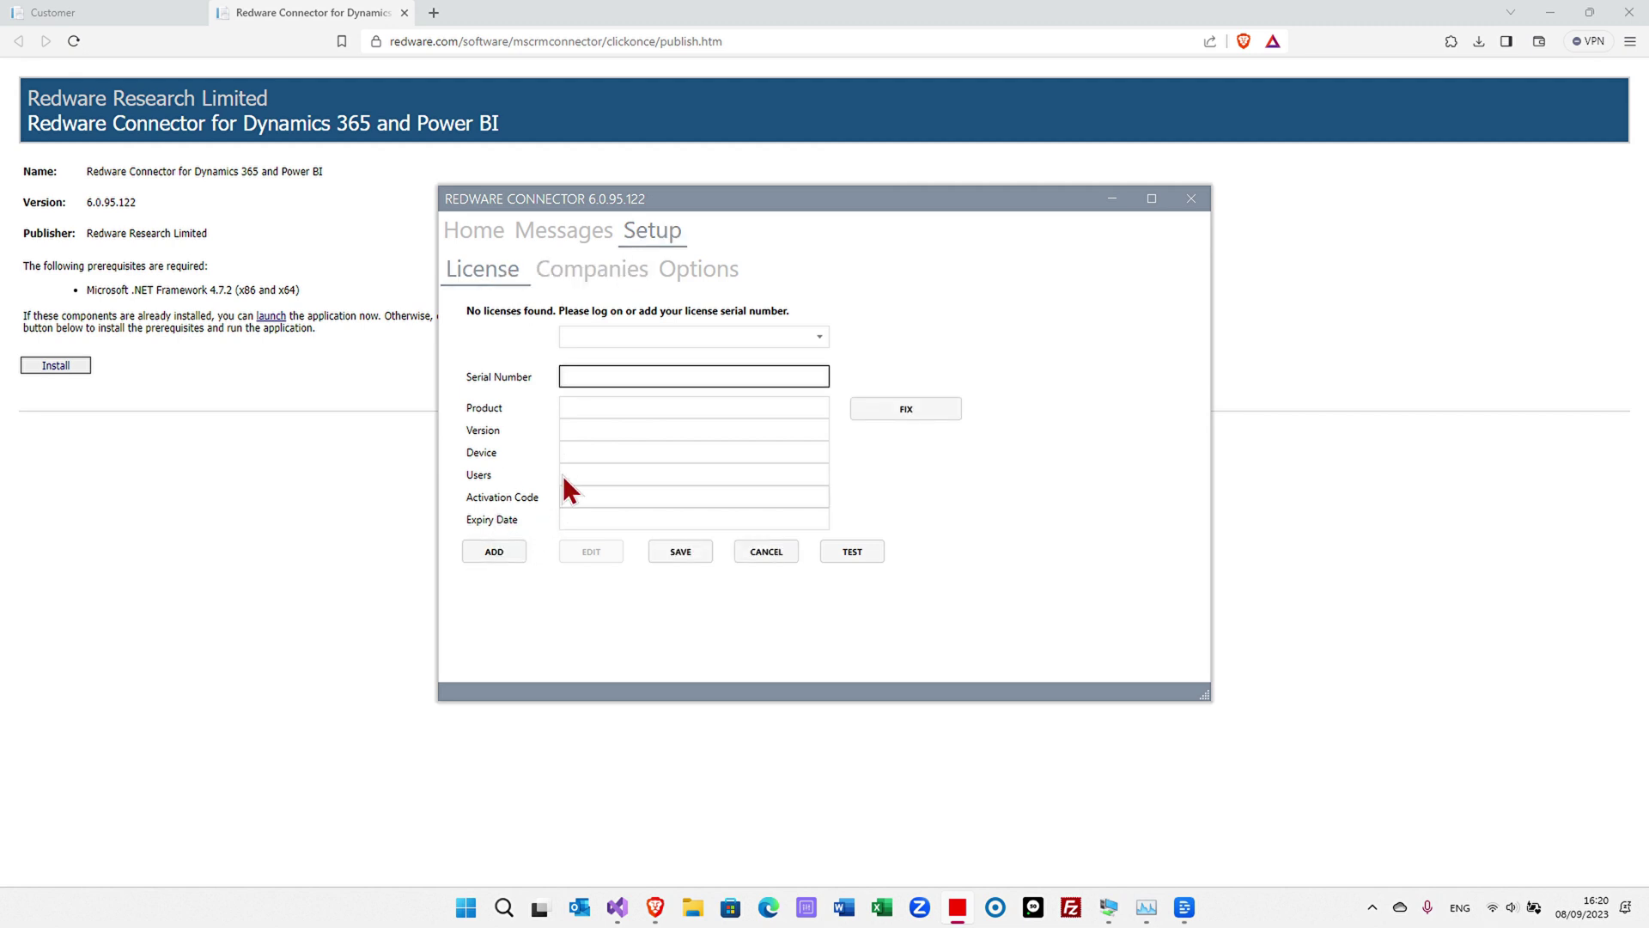
{"action": "key", "text": "ctrl+v"}
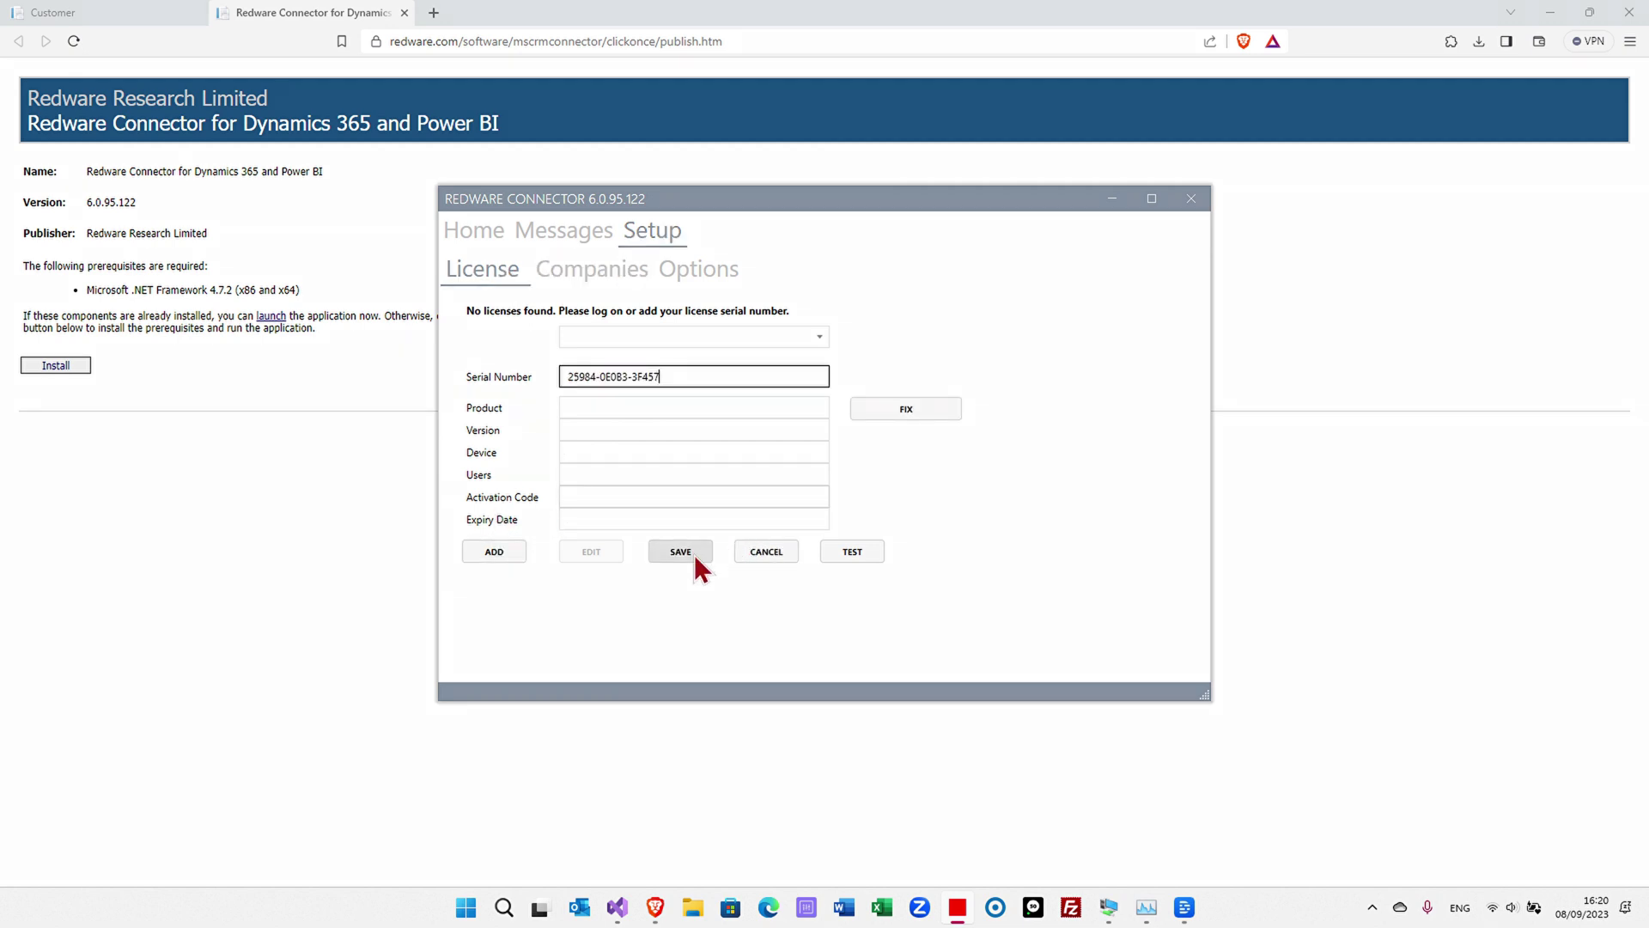
{"action": "left_click", "coordinate": [681, 552]}
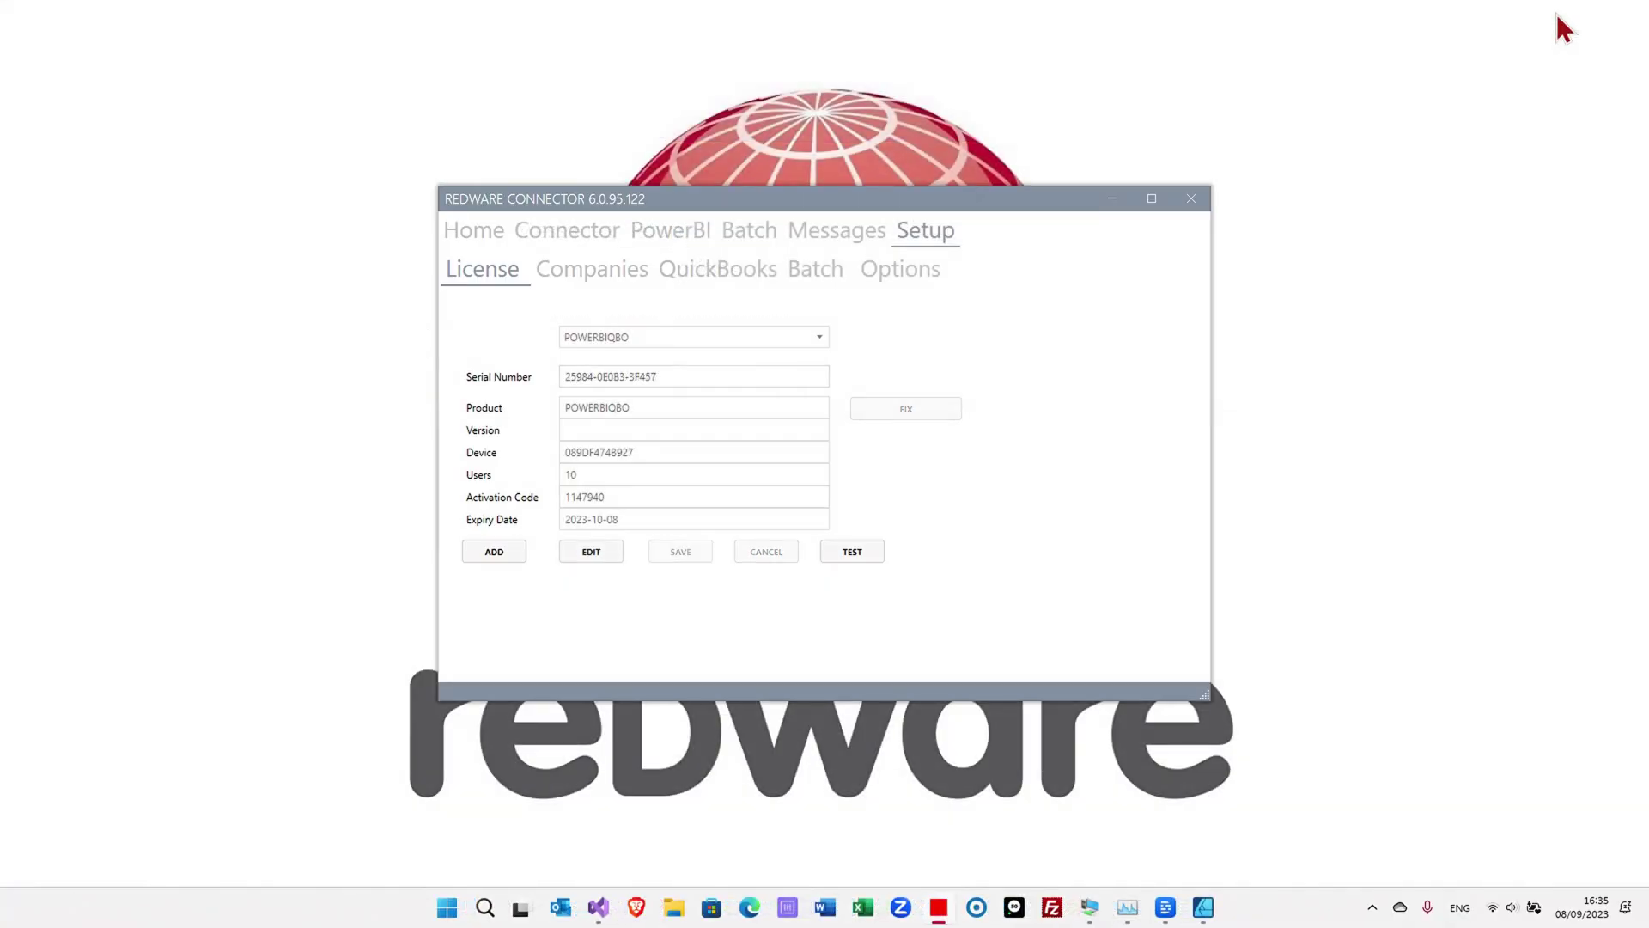
- Add US as a new QuickBooks company alongside UK
{"action": "left_click", "coordinate": [718, 275]}
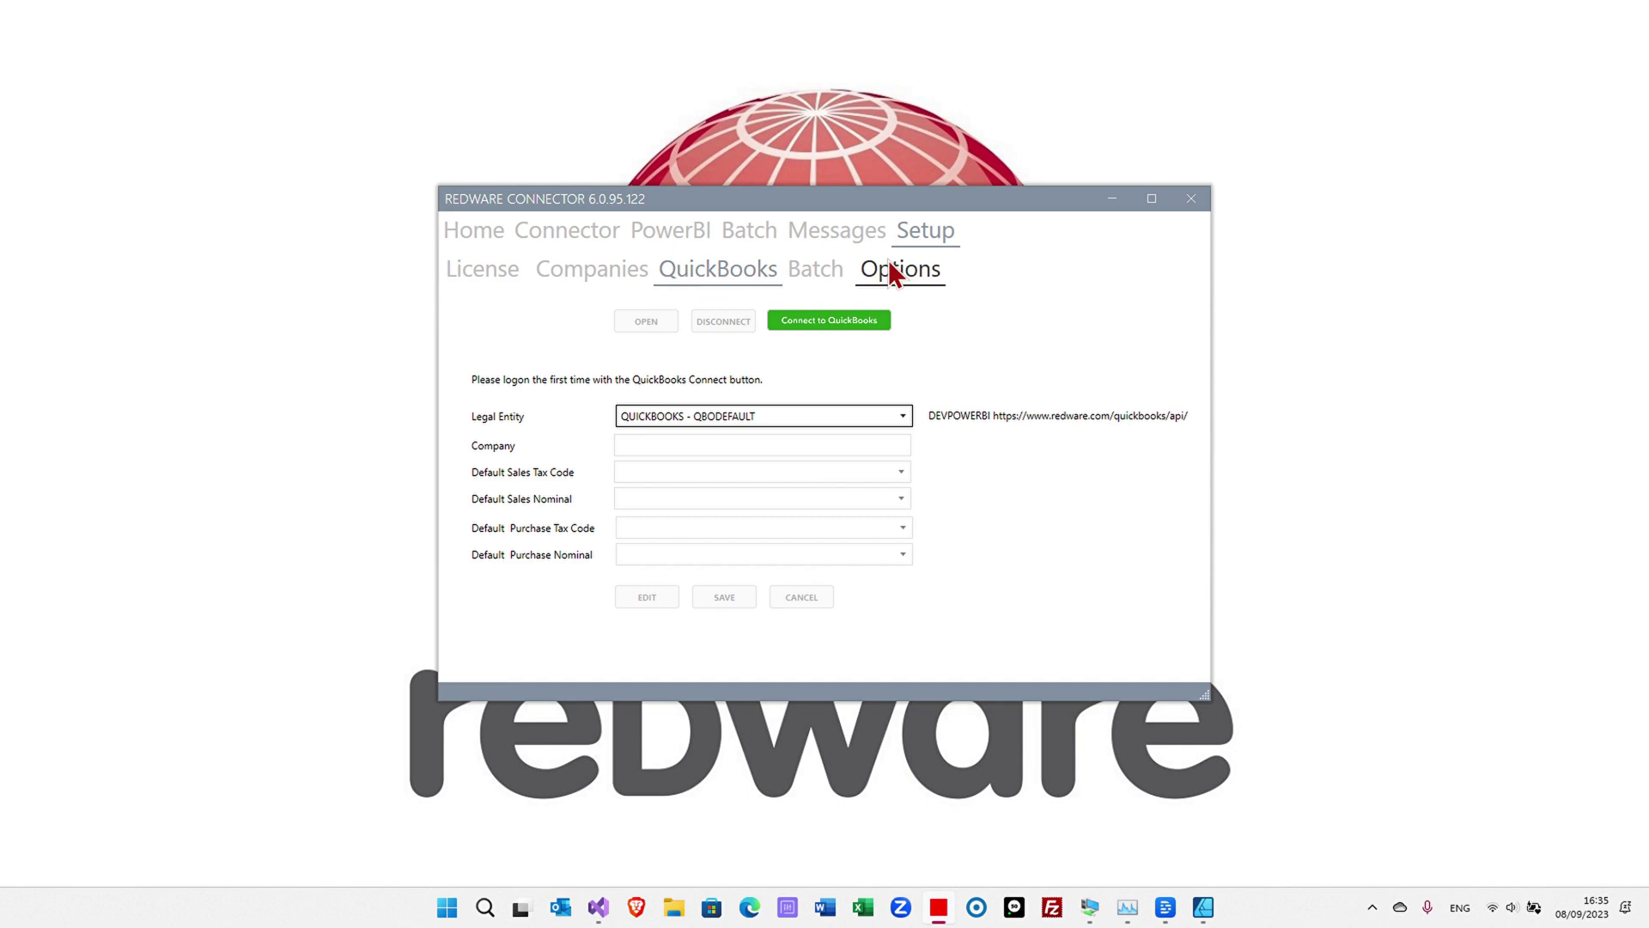
{"action": "left_click", "coordinate": [615, 278]}
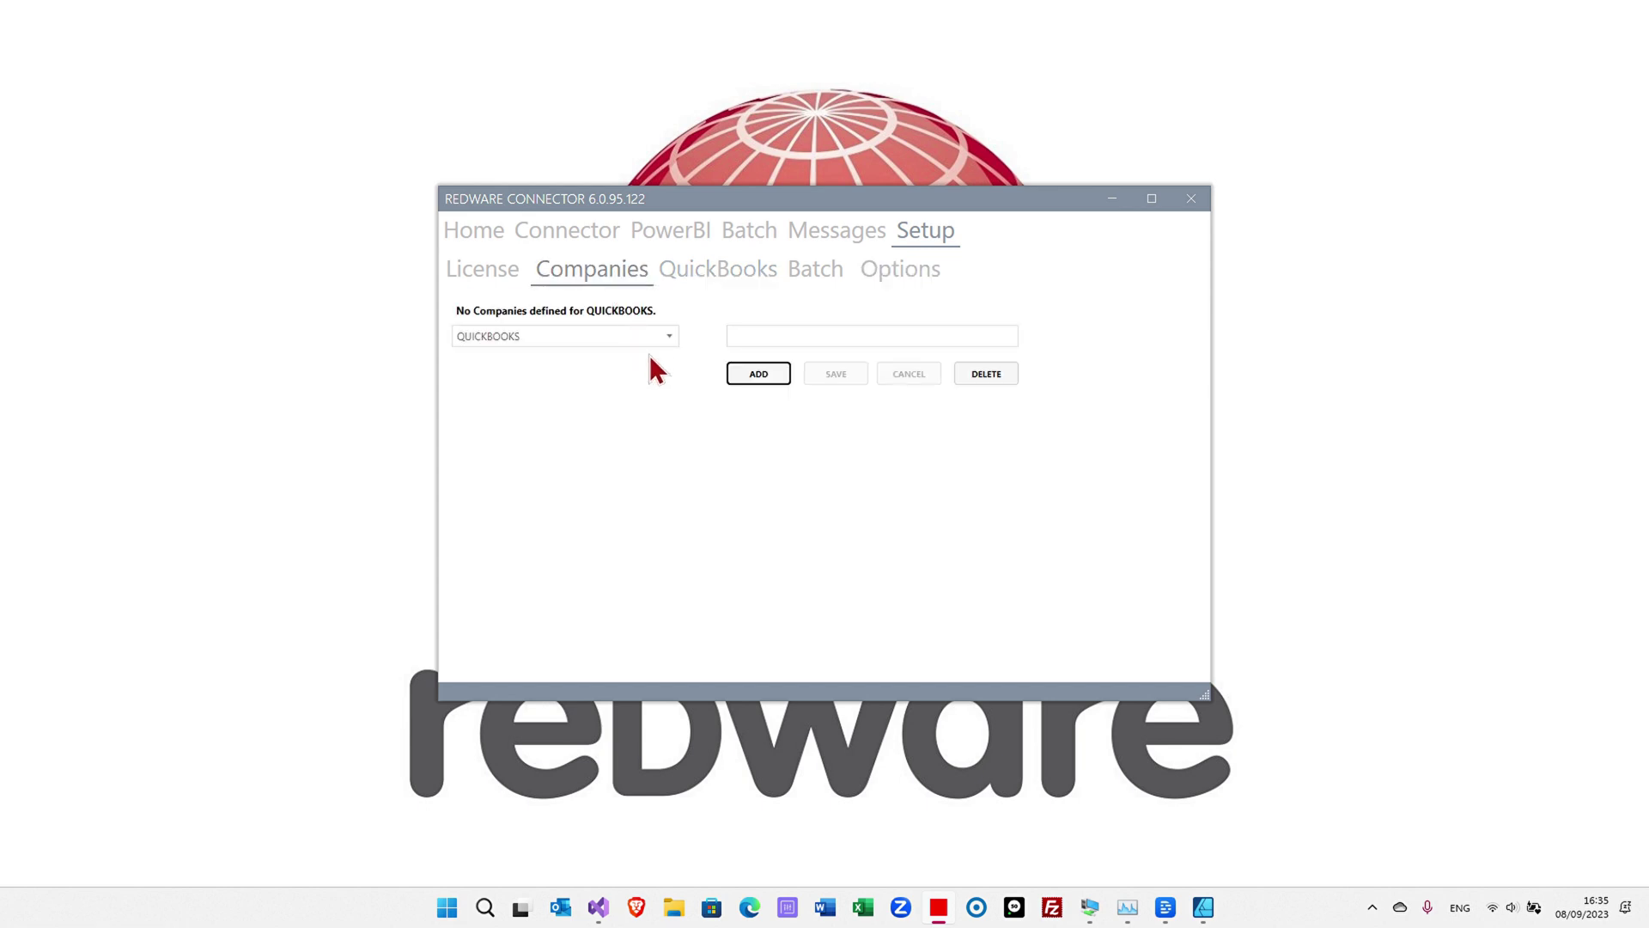
{"action": "left_click", "coordinate": [750, 372]}
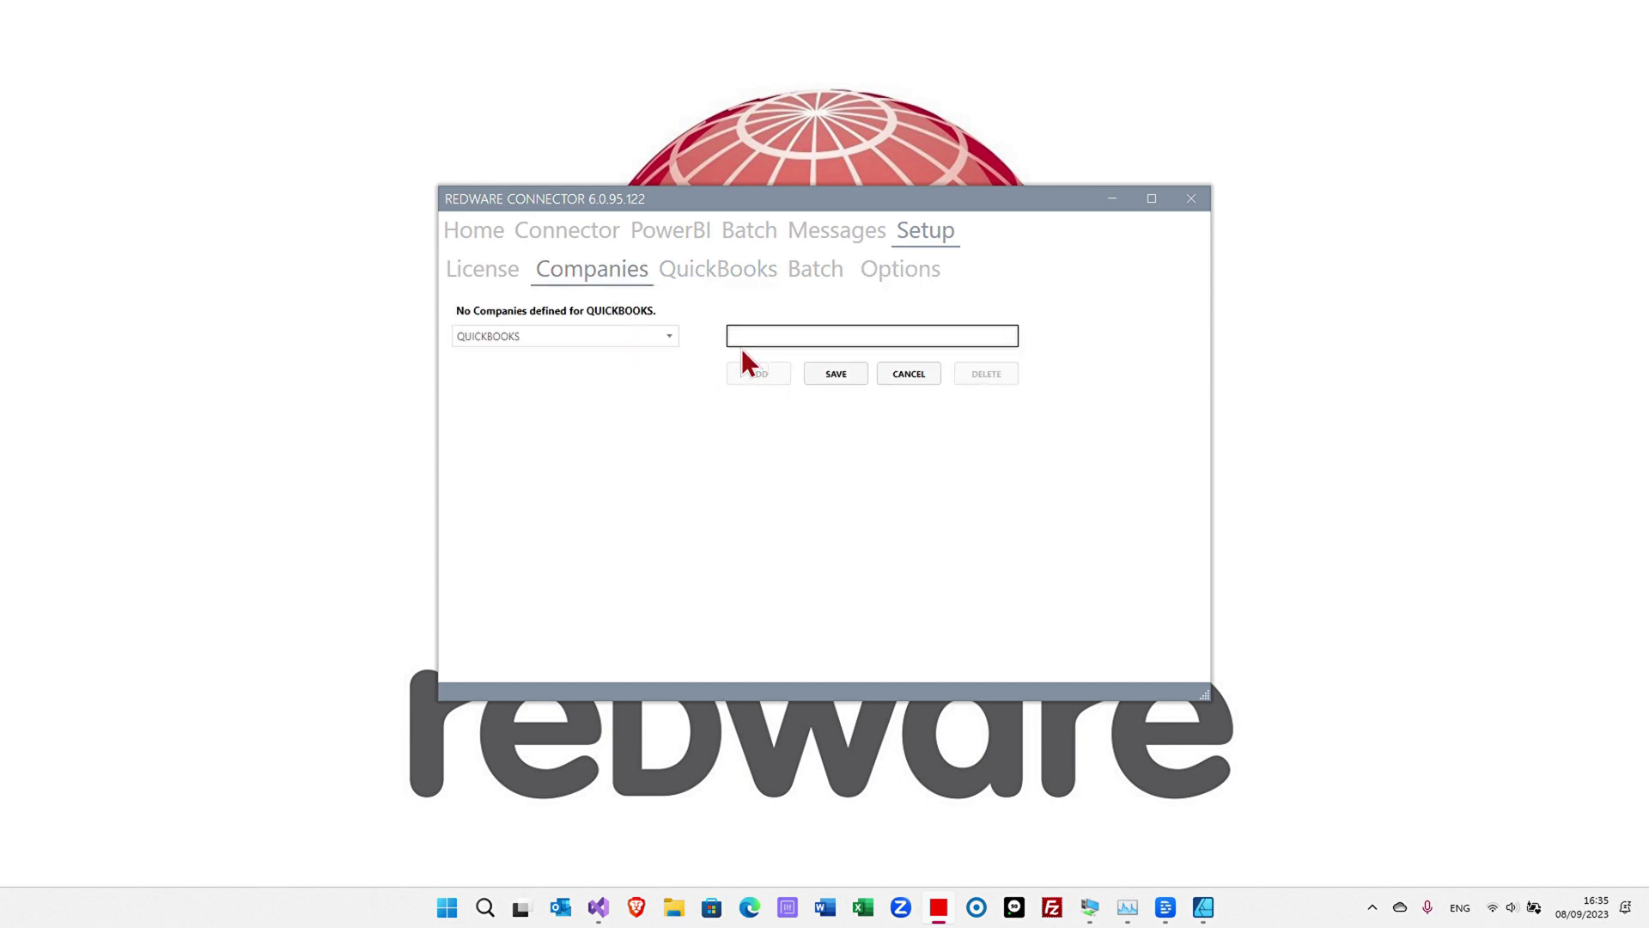
{"action": "type", "text": "US"}
{"action": "left_click", "coordinate": [835, 376]}
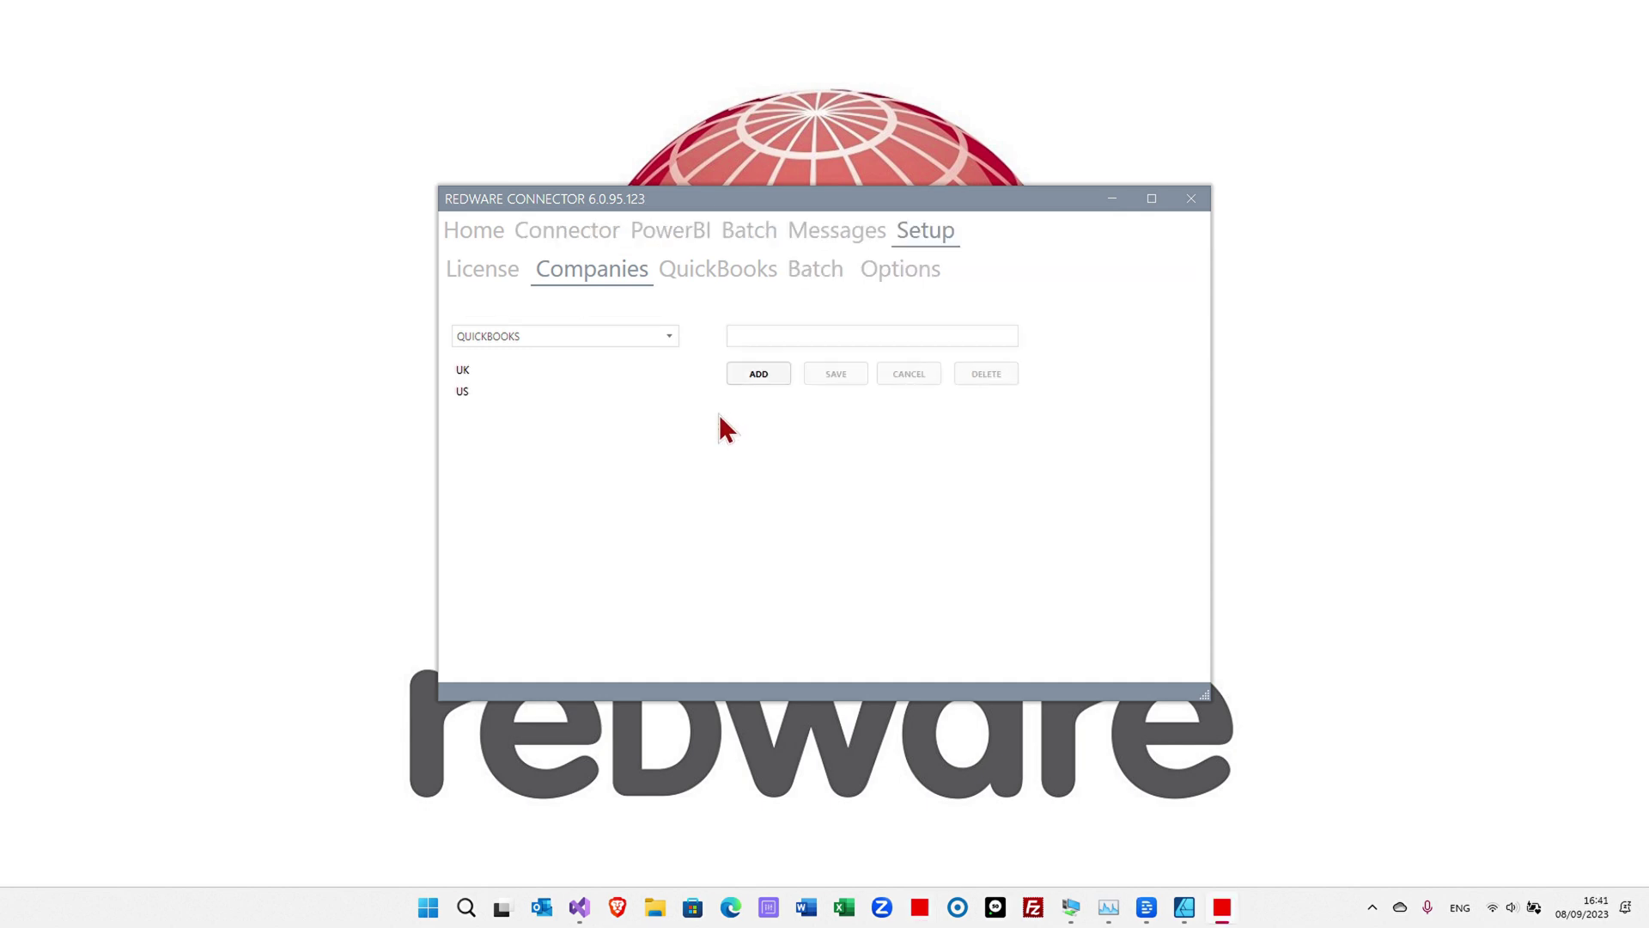
- Set the QuickBooks legal entity to QUICKBOOKS - UK
{"action": "left_click", "coordinate": [735, 273]}
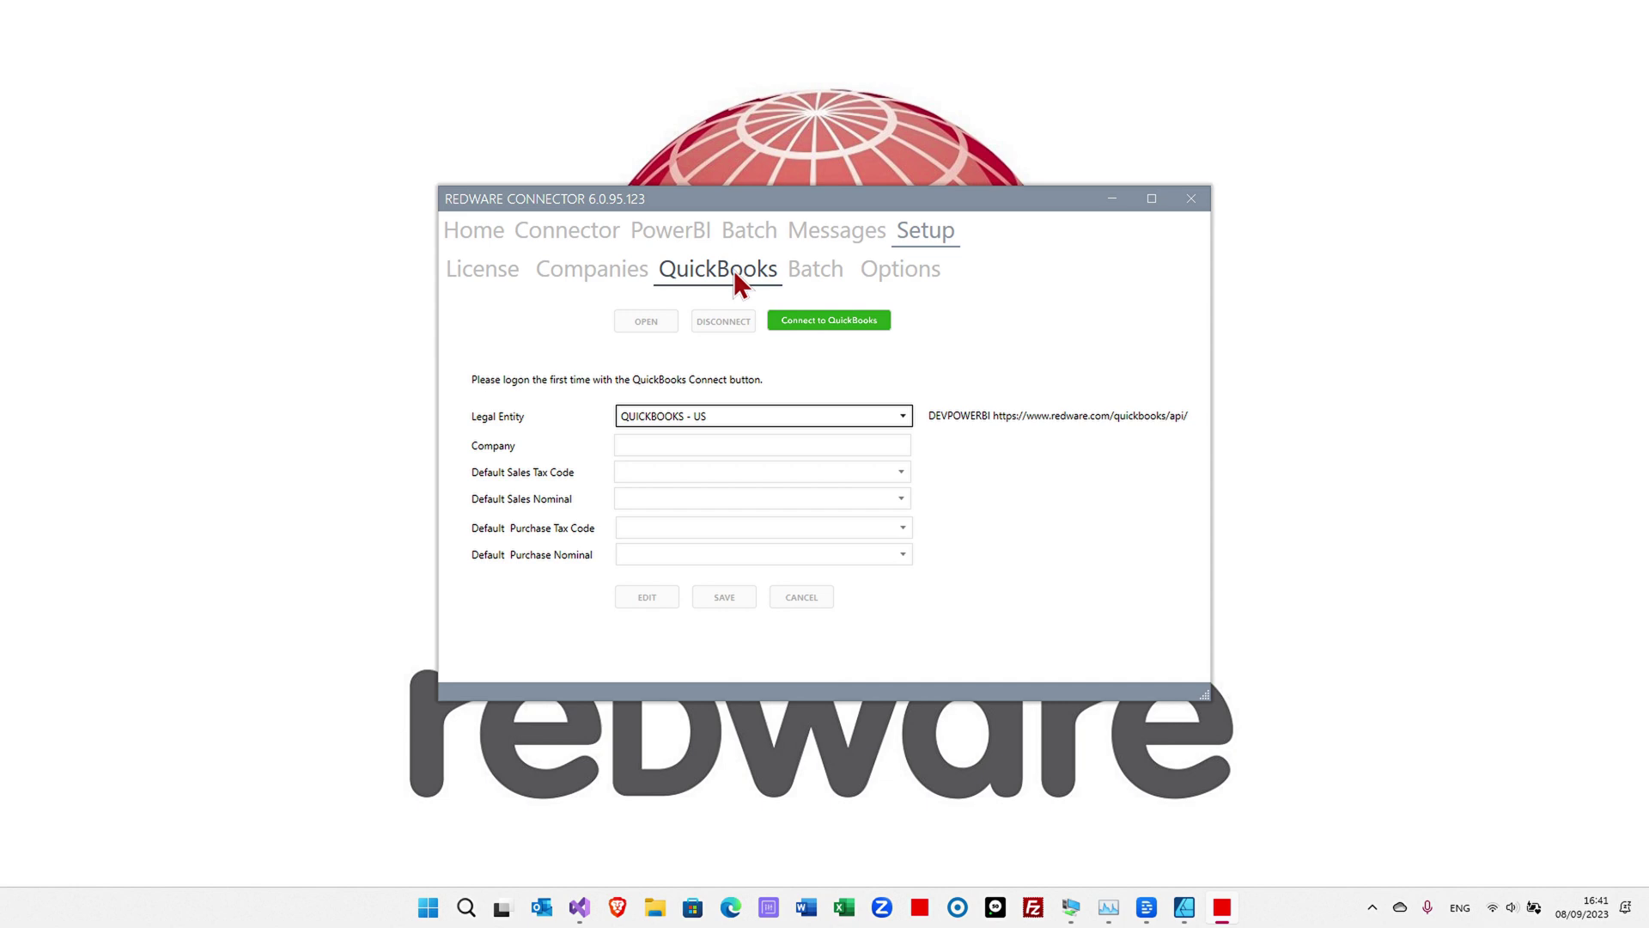
{"action": "left_click", "coordinate": [699, 412]}
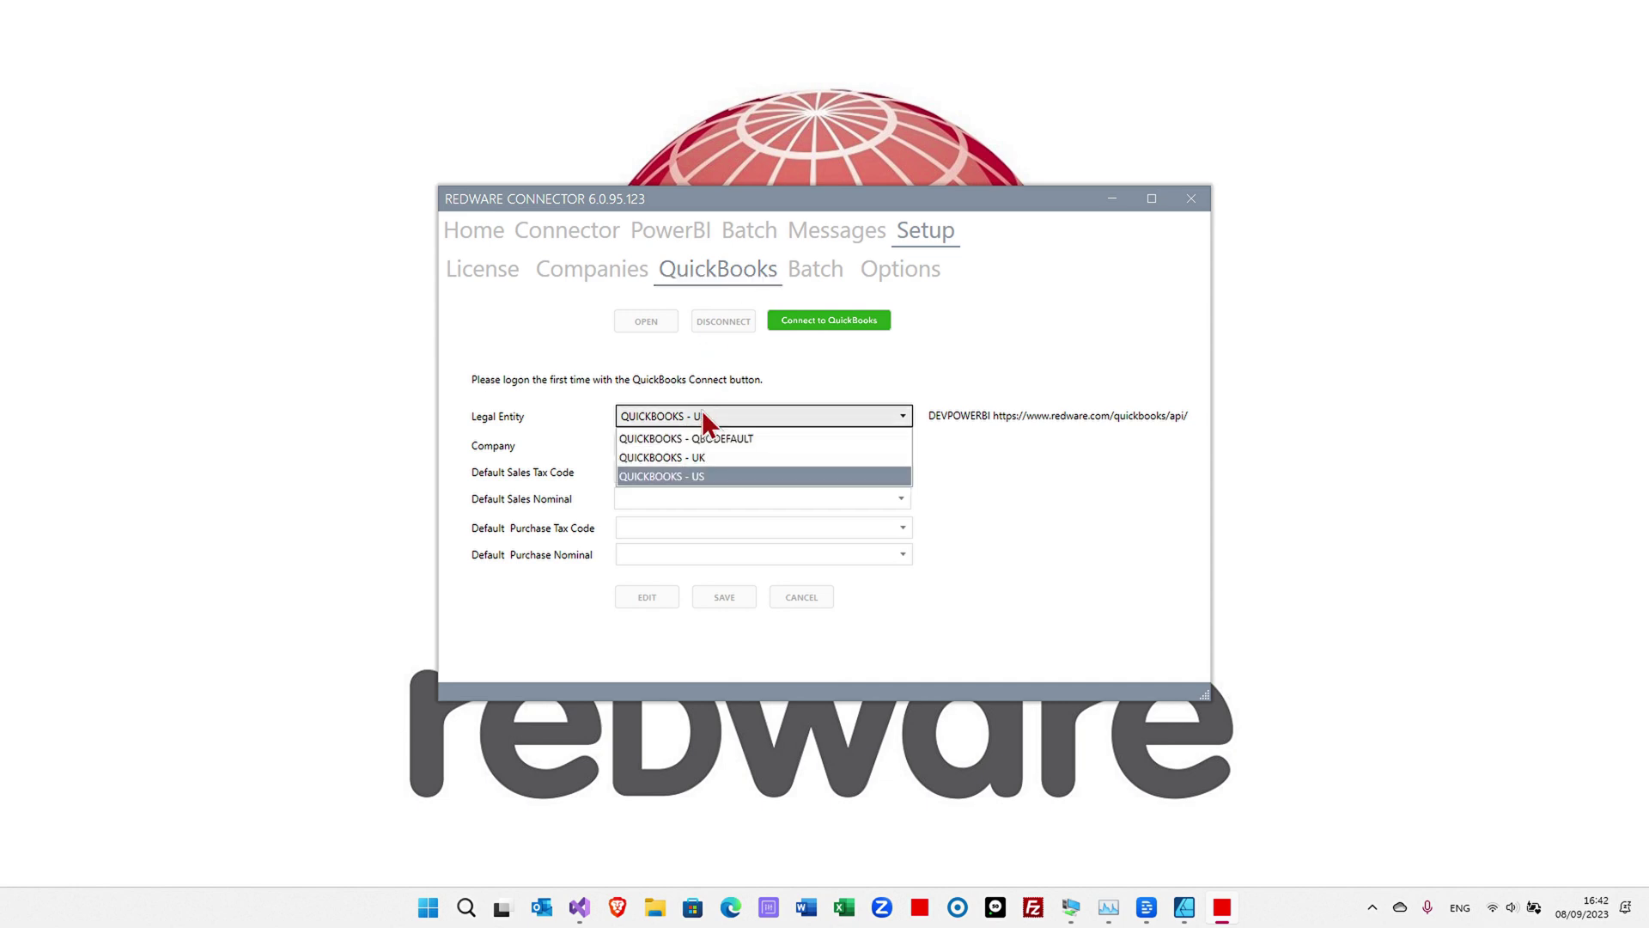
{"action": "left_click", "coordinate": [699, 462]}
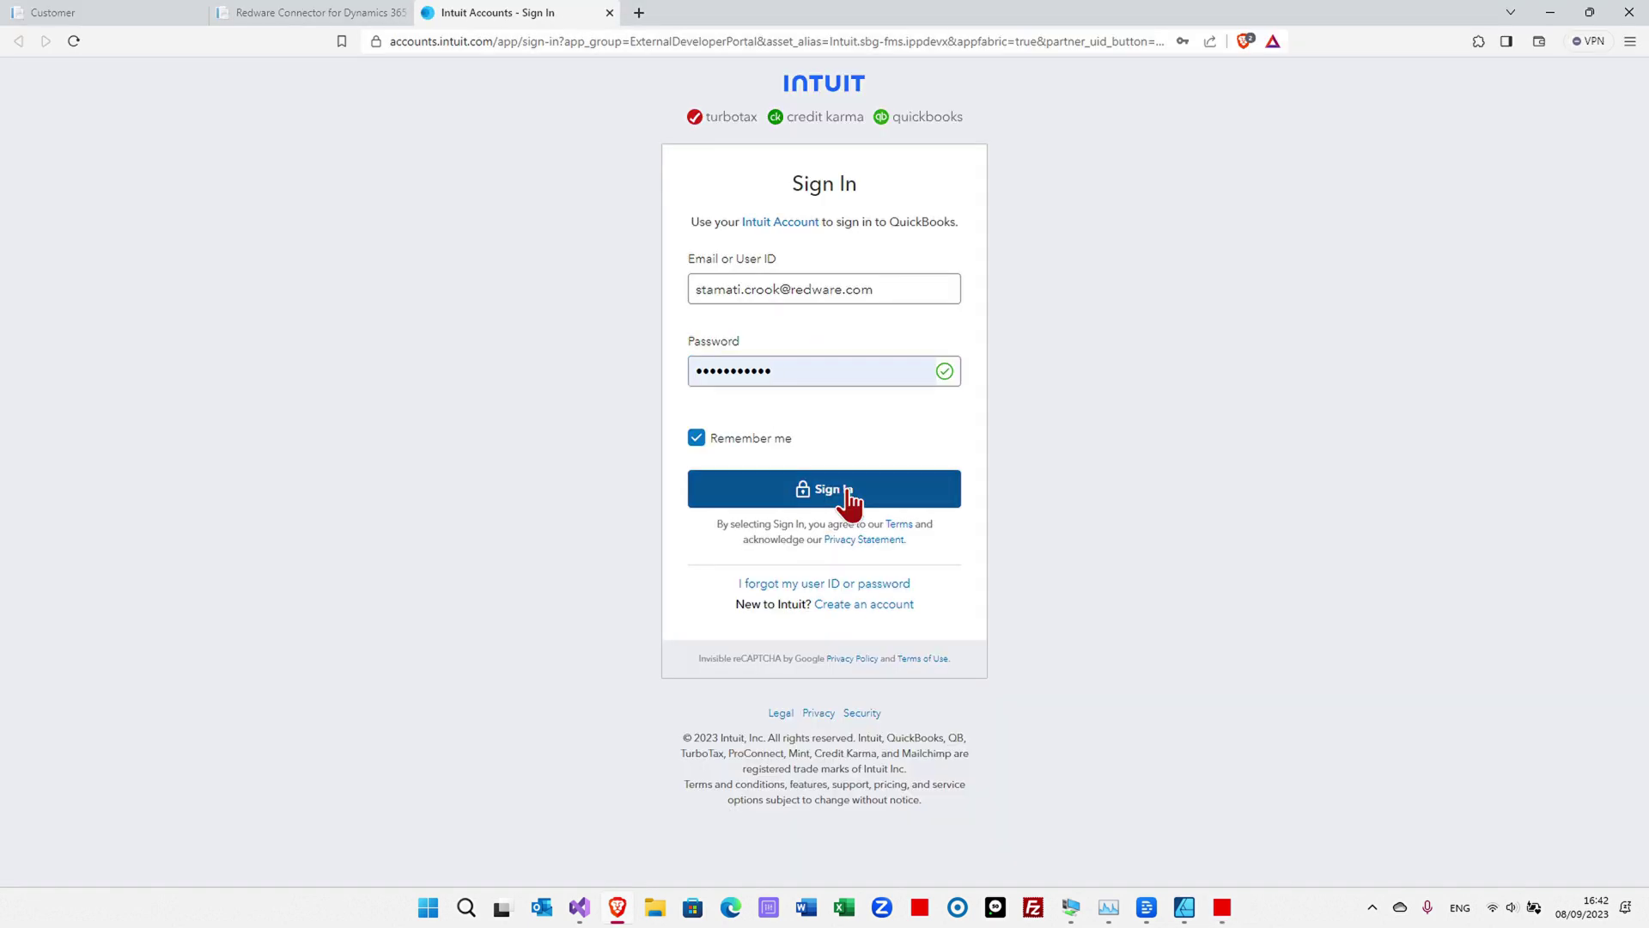
- Sign in to Intuit, authorize the connector for Sandbox Company_GB_3, and close the browser
{"action": "left_click", "coordinate": [848, 487]}
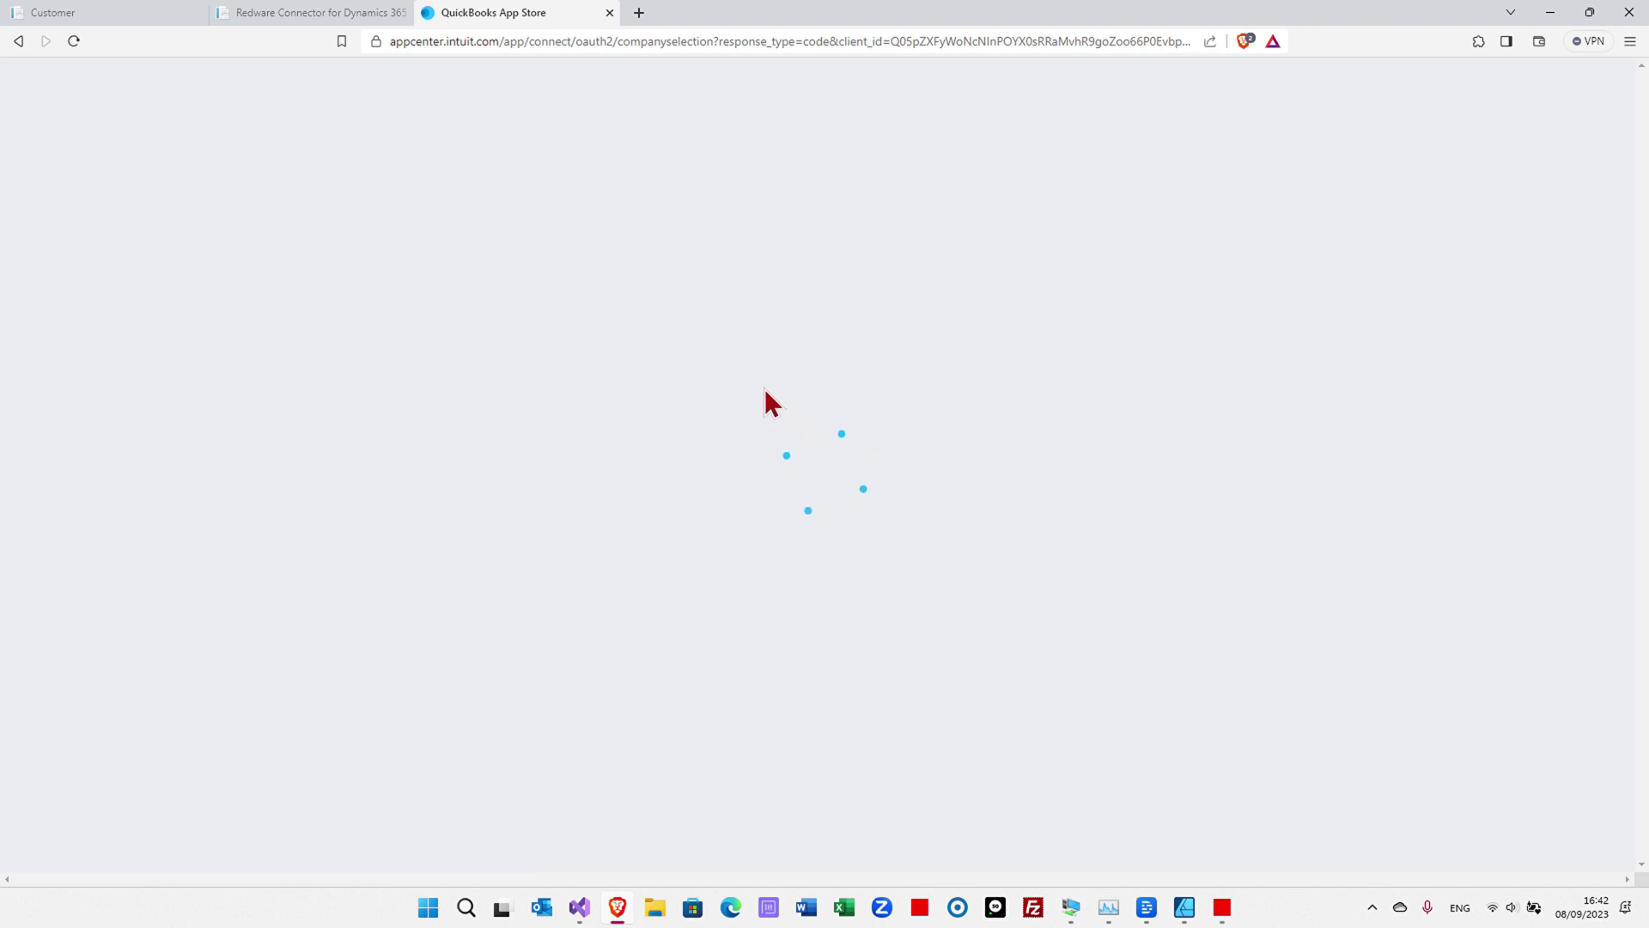
{"action": "left_click", "coordinate": [735, 317]}
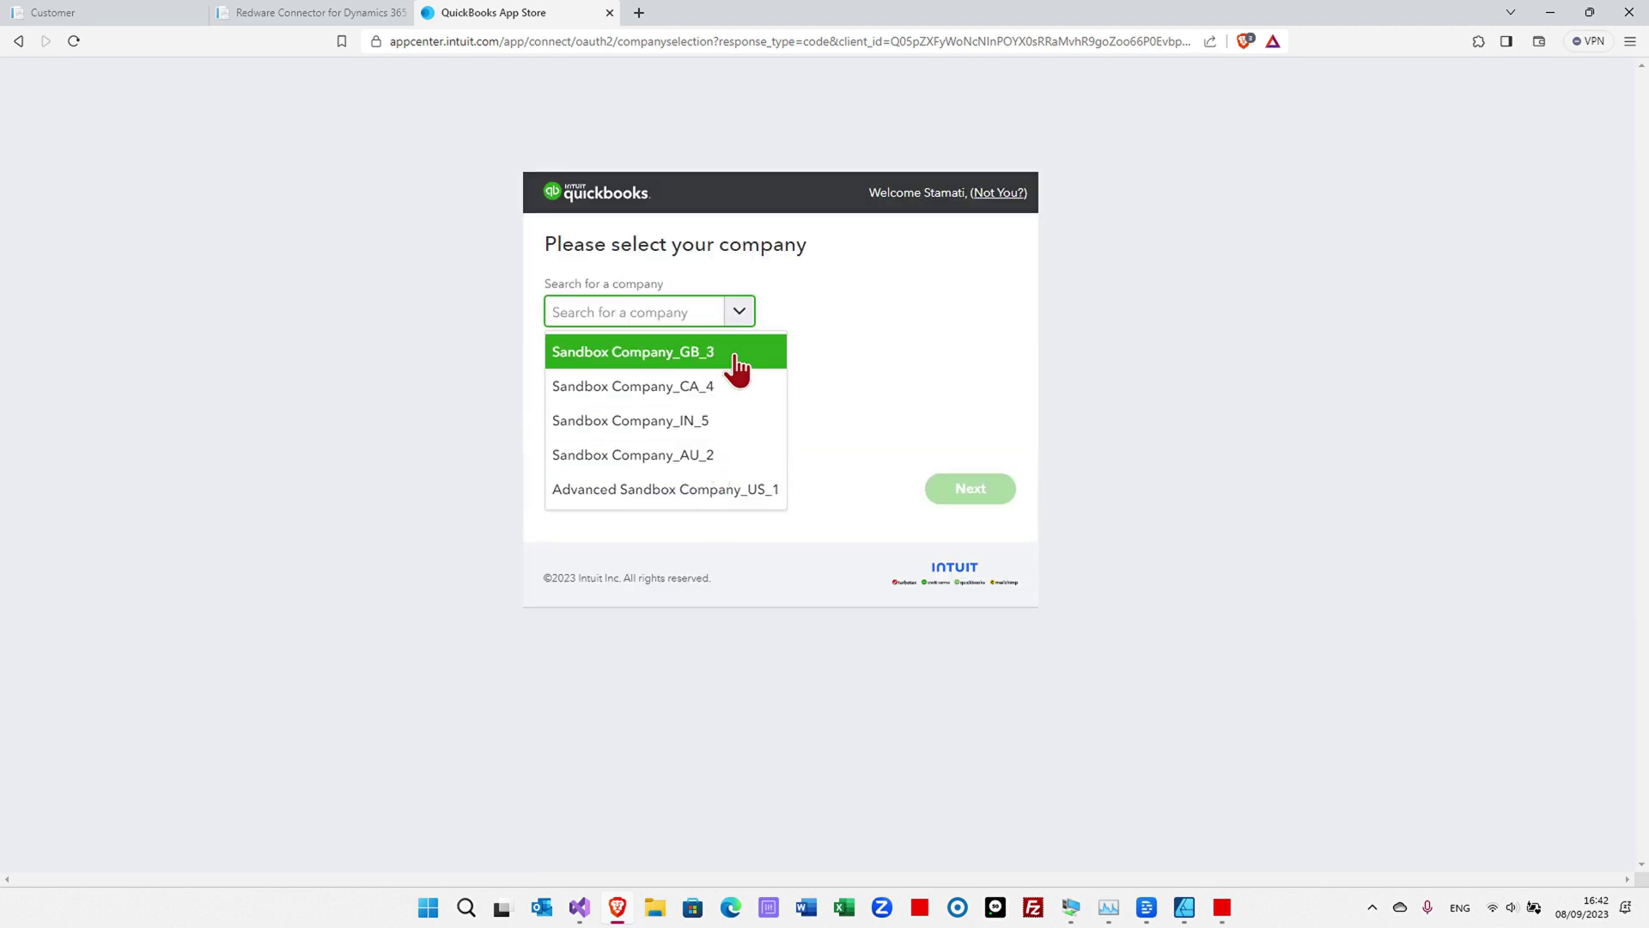
{"action": "left_click", "coordinate": [735, 354]}
{"action": "left_click", "coordinate": [936, 488]}
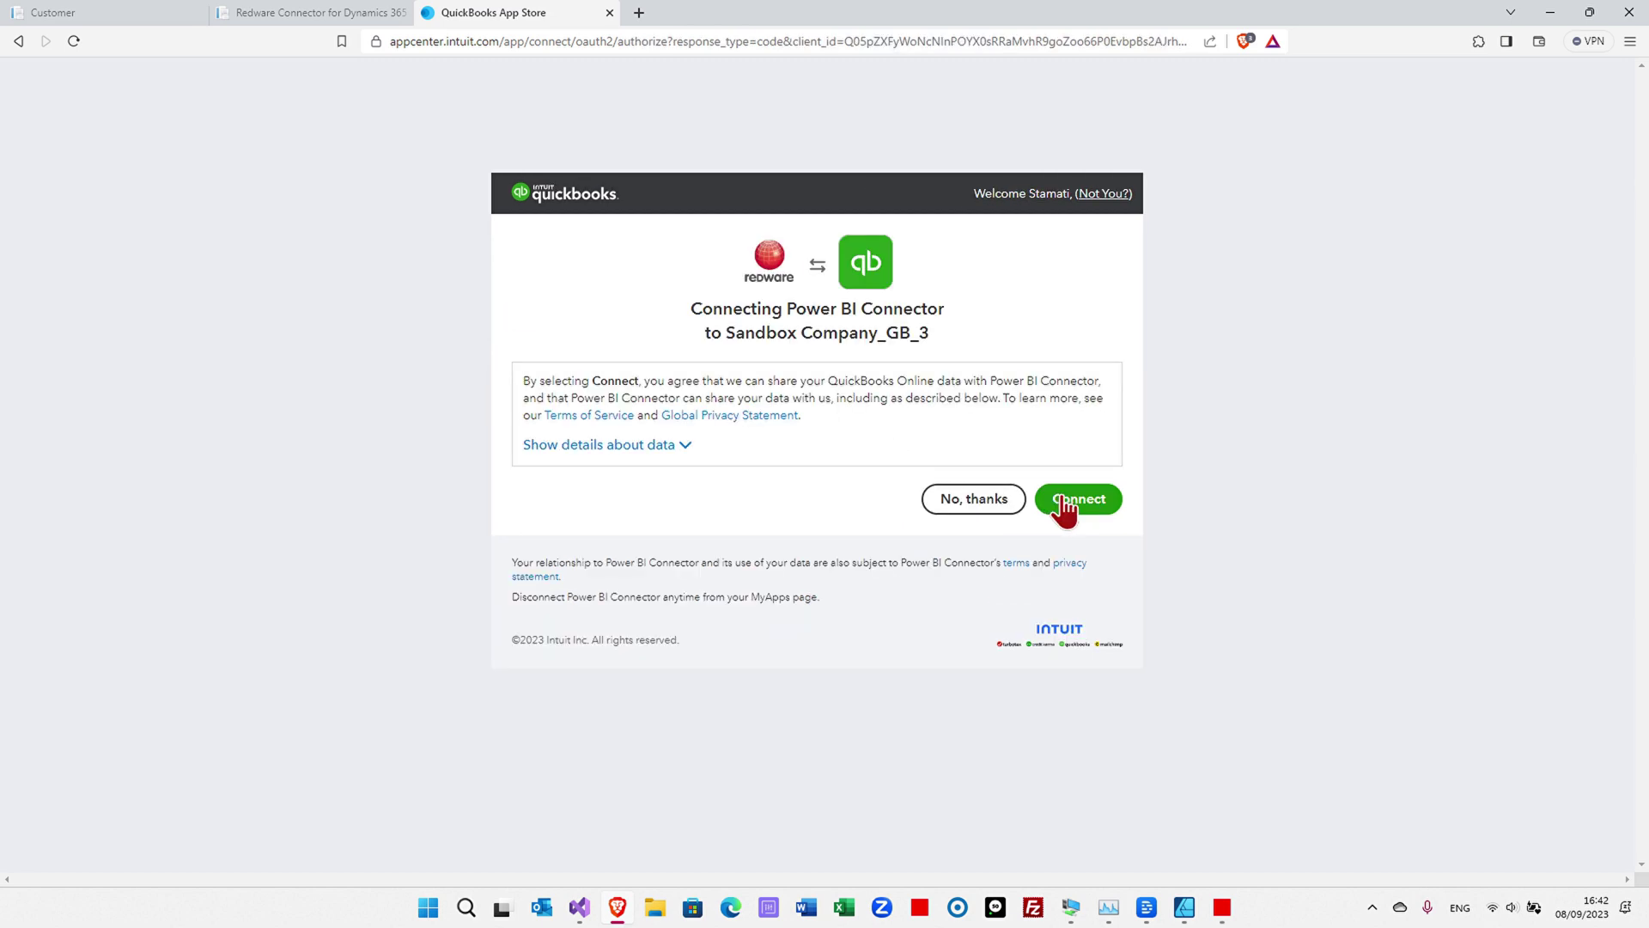
{"action": "left_click", "coordinate": [1065, 507]}
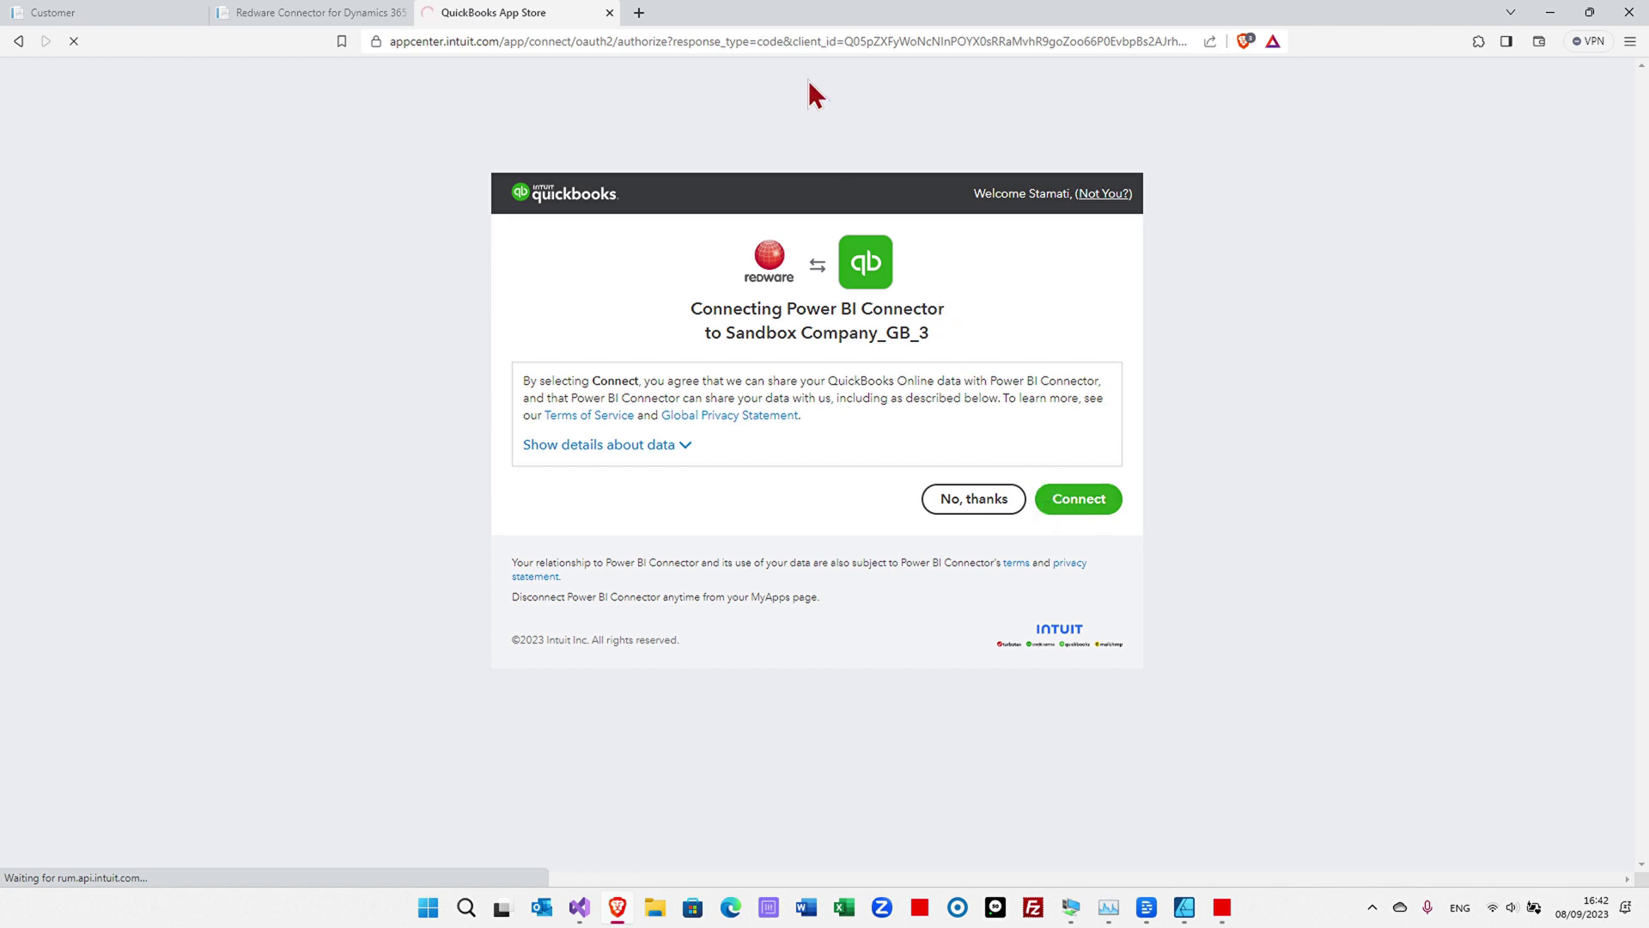
{"action": "left_click", "coordinate": [1098, 505]}
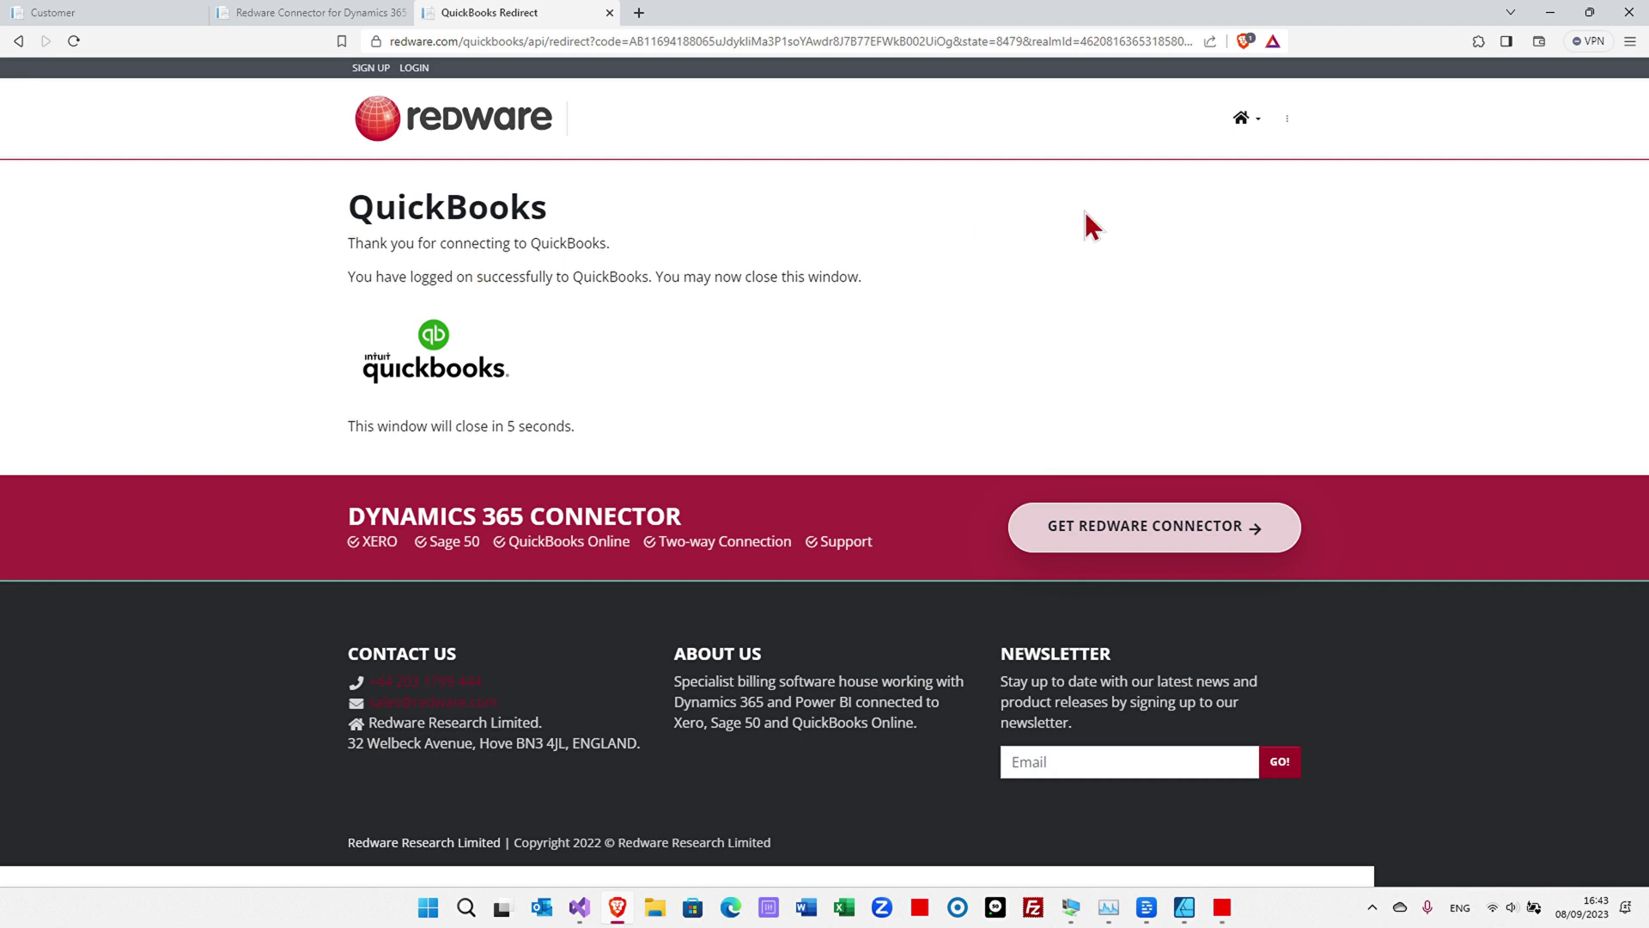
{"action": "left_click", "coordinate": [1639, 19]}
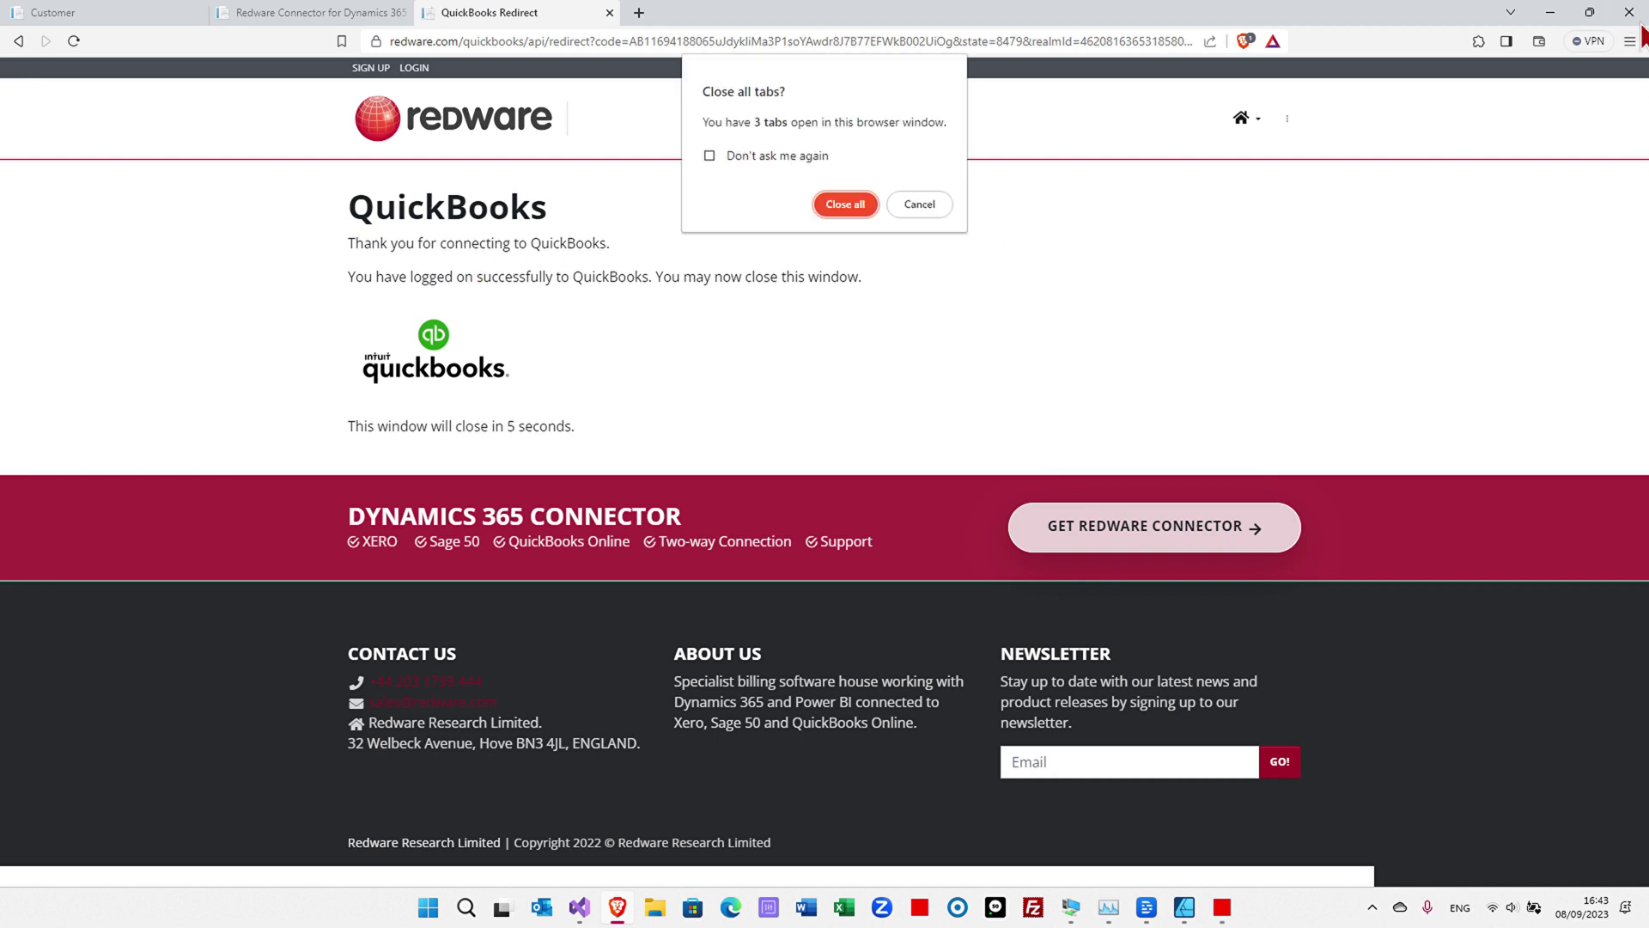
- Confirm closing all browser tabs and review the available QuickBooks legal entities
{"action": "left_click", "coordinate": [837, 206]}
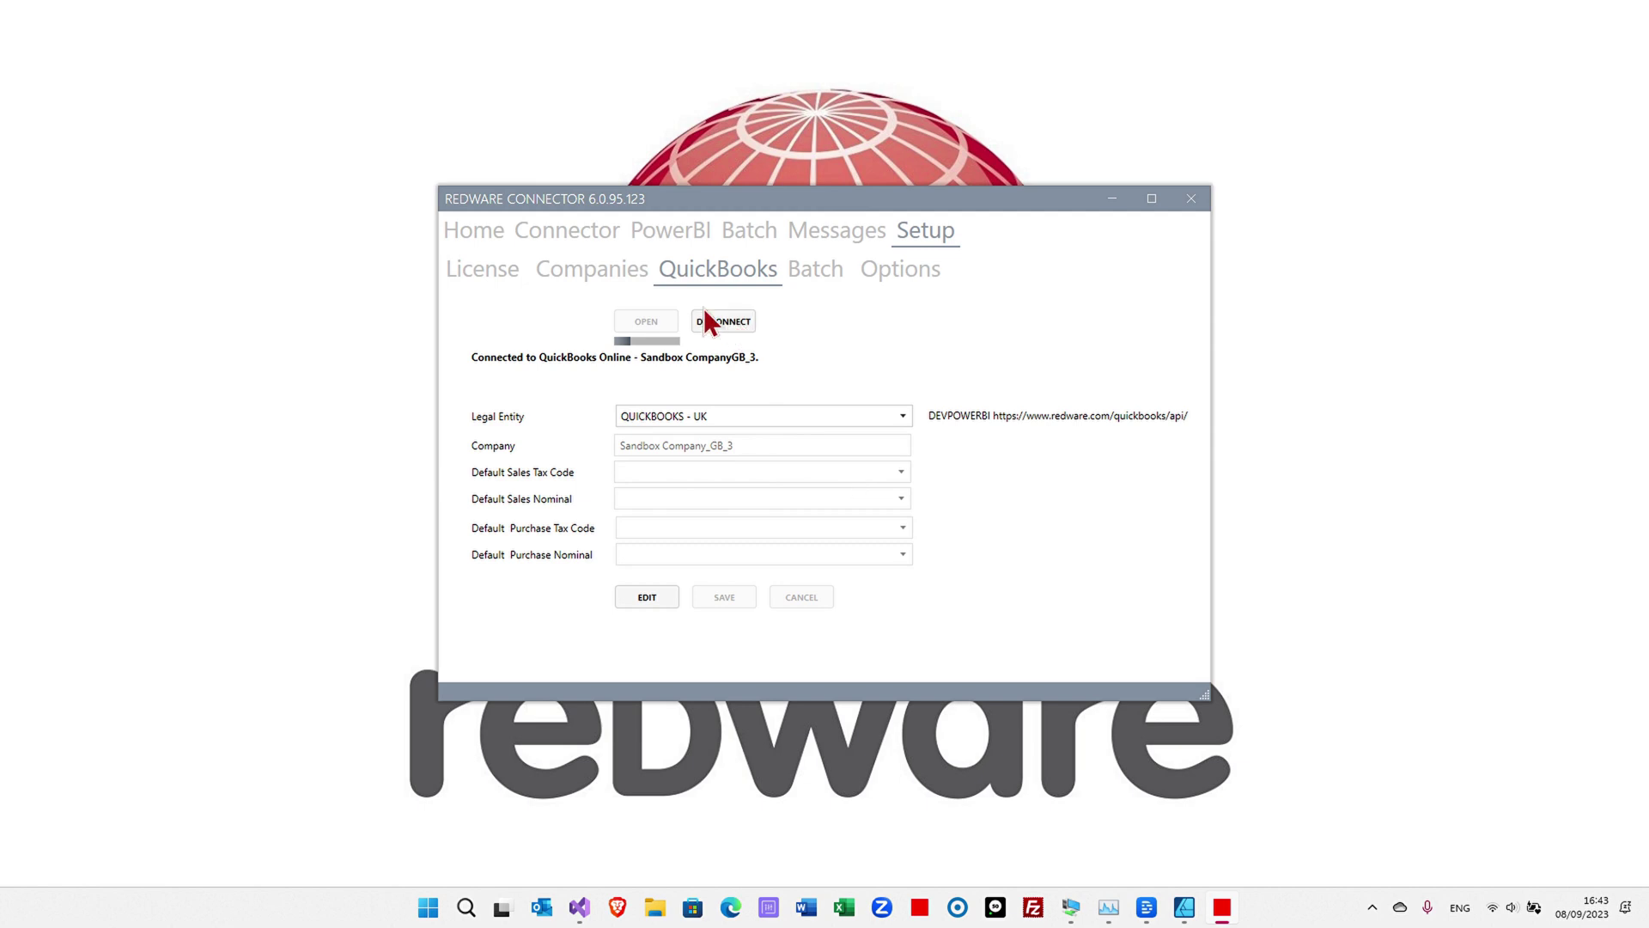
{"action": "left_click", "coordinate": [674, 414]}
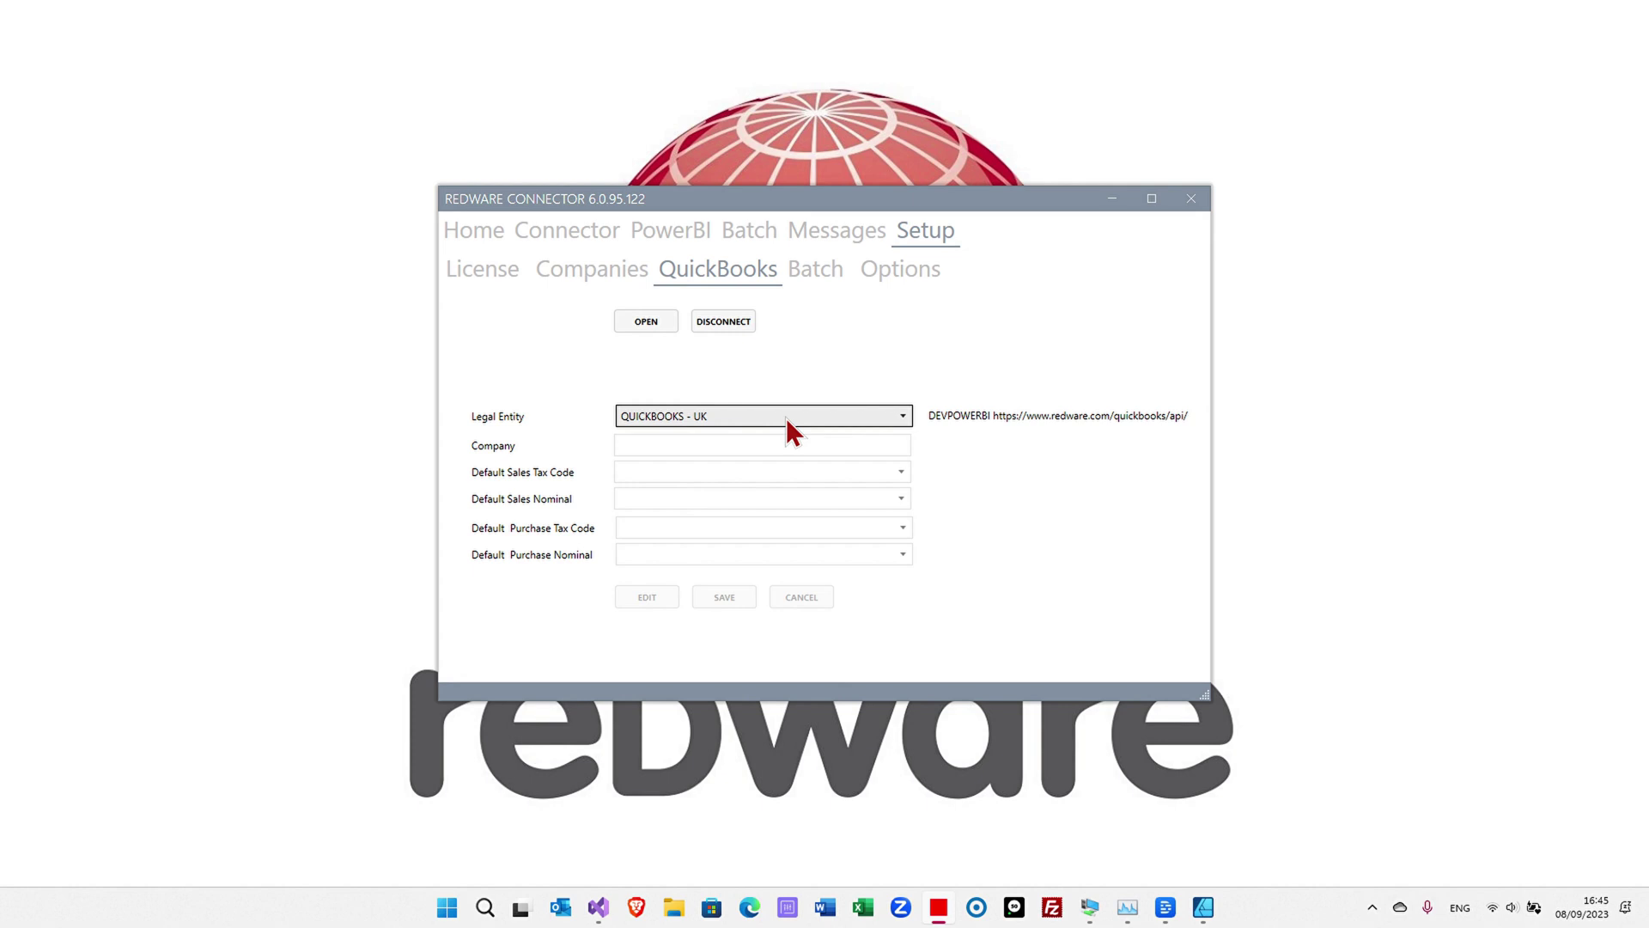
- Create datafiles for both the QuickBooks UK and US connectors and check the upload log
{"action": "left_click", "coordinate": [692, 230]}
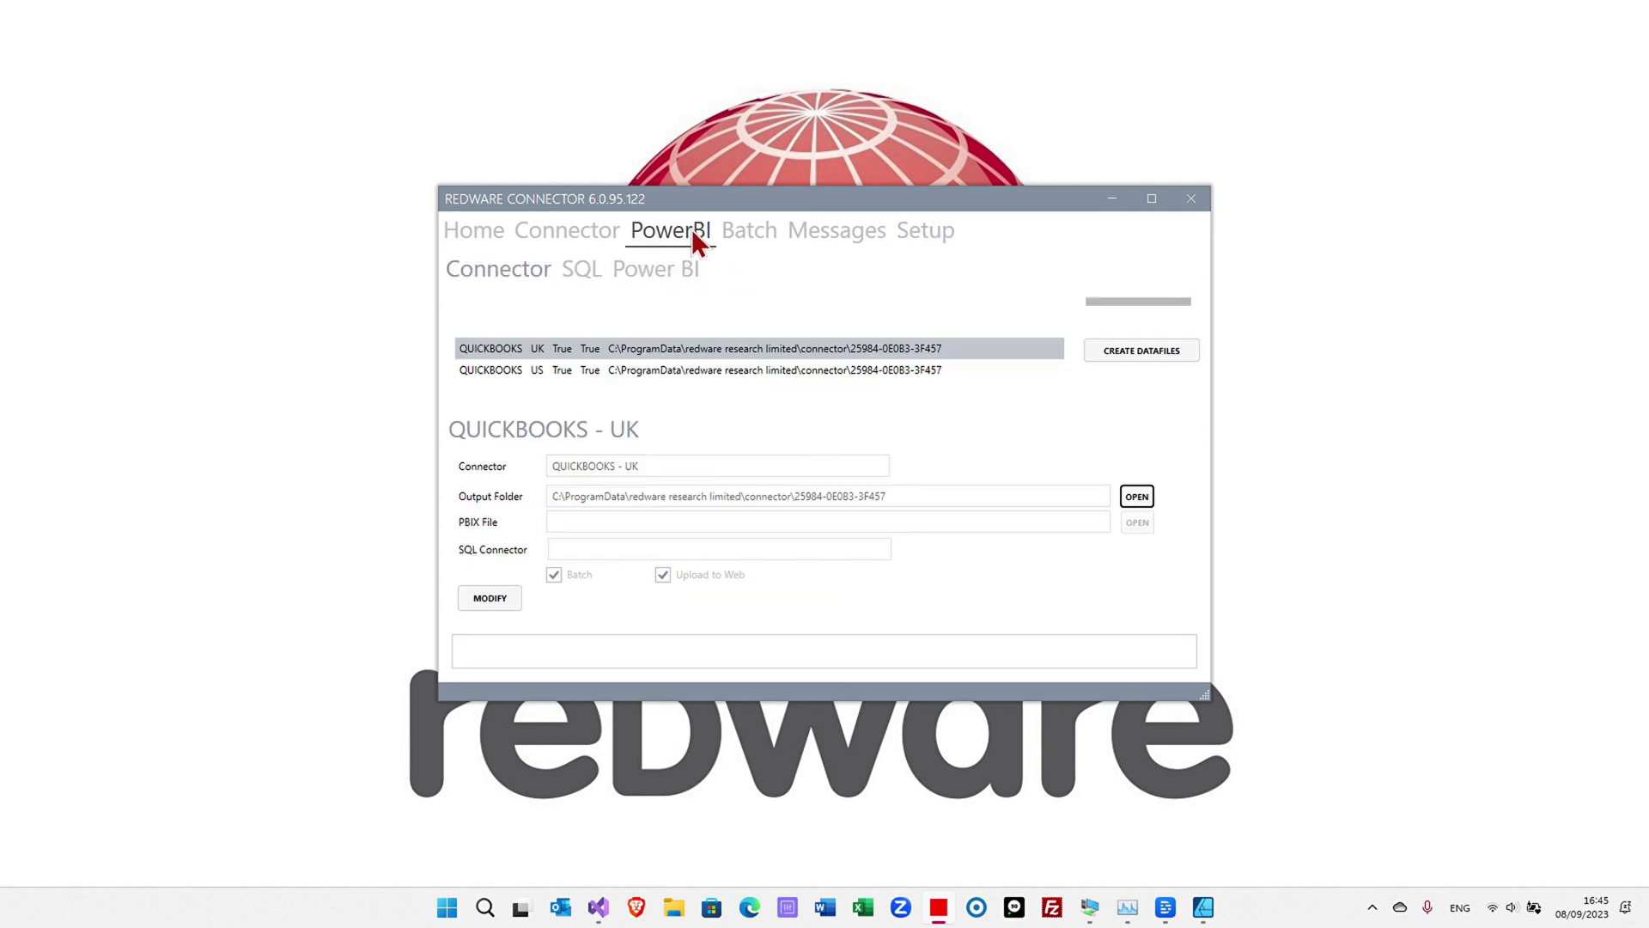
{"action": "left_click", "coordinate": [637, 342]}
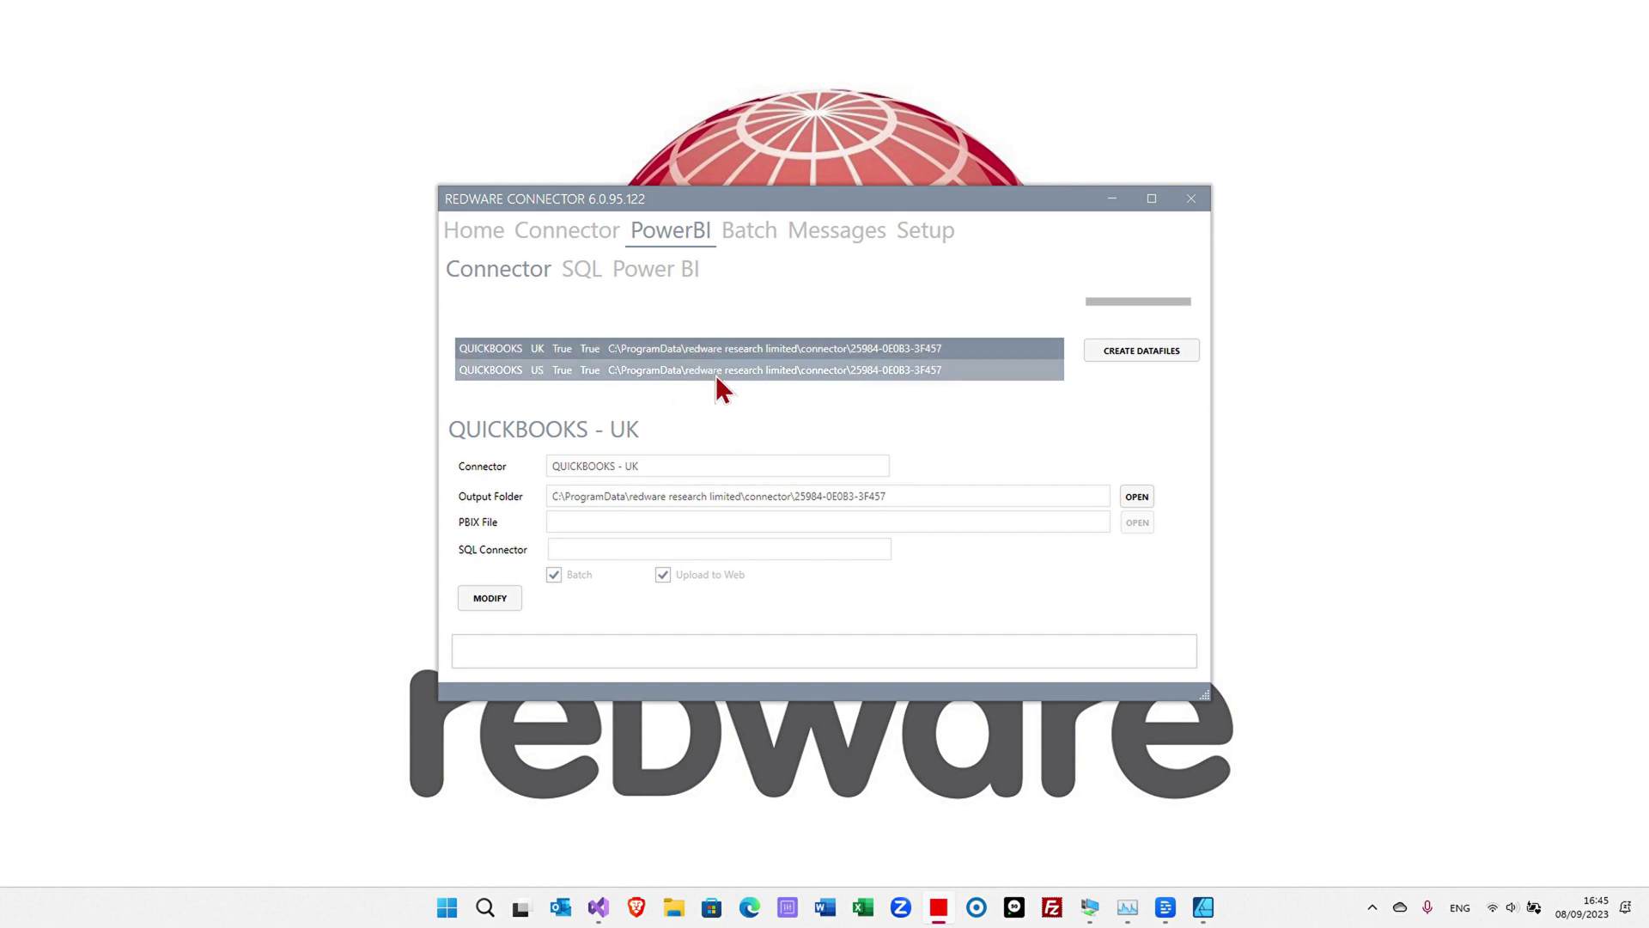
{"action": "left_click", "coordinate": [756, 376], "text": "ctrl"}
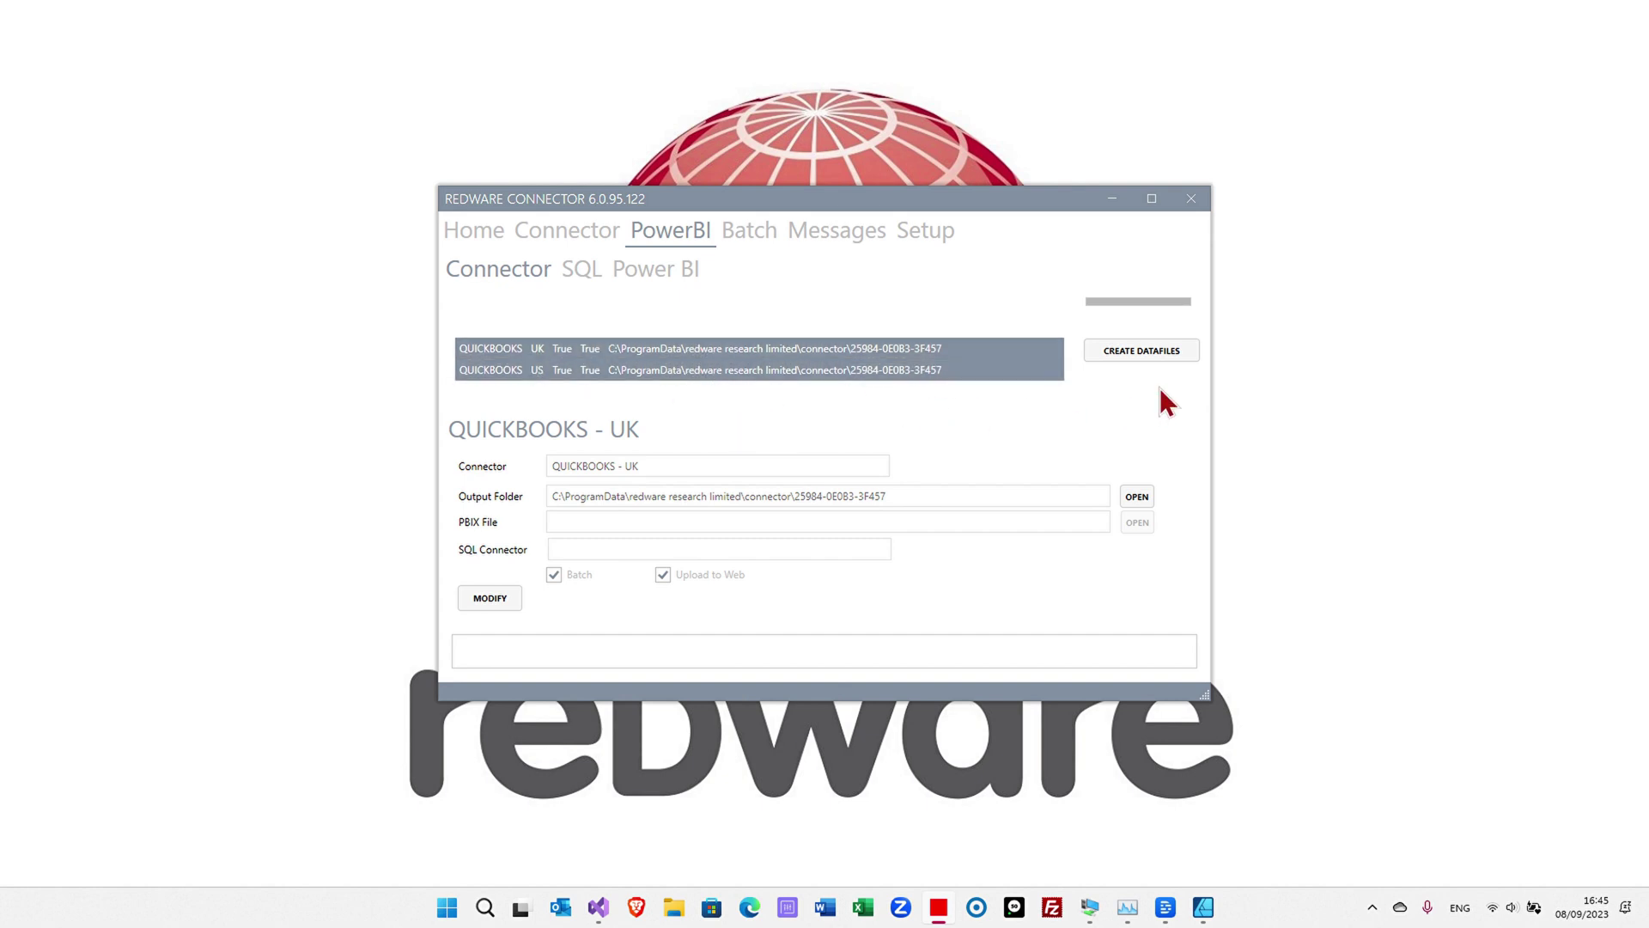
{"action": "left_click", "coordinate": [1130, 349]}
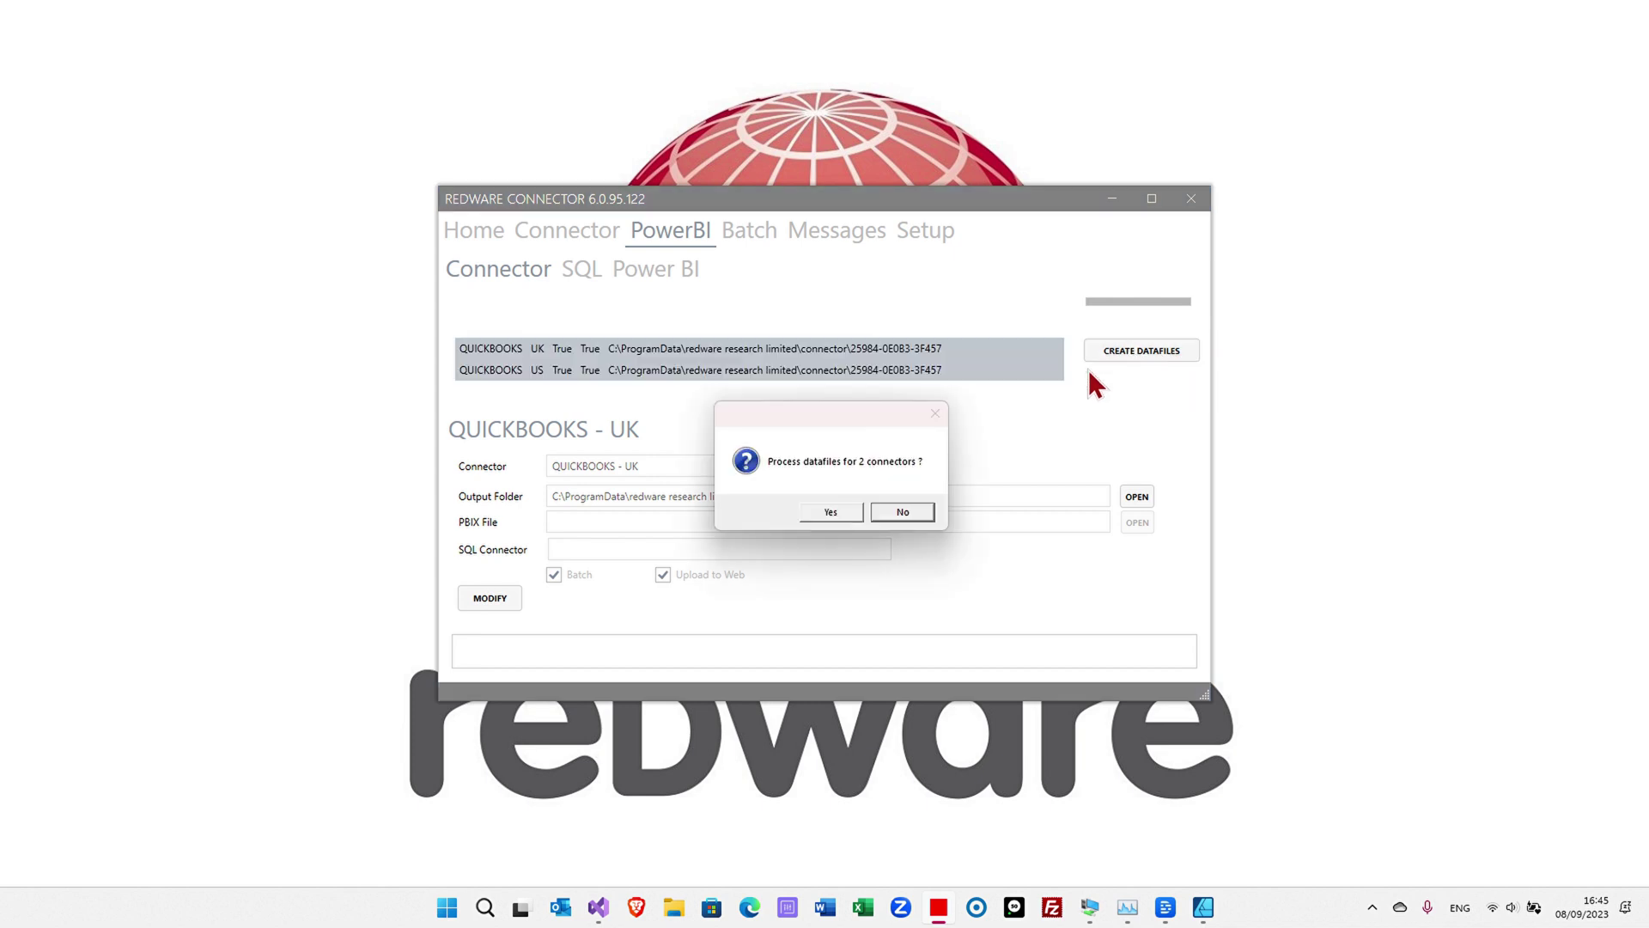
{"action": "left_click", "coordinate": [827, 515]}
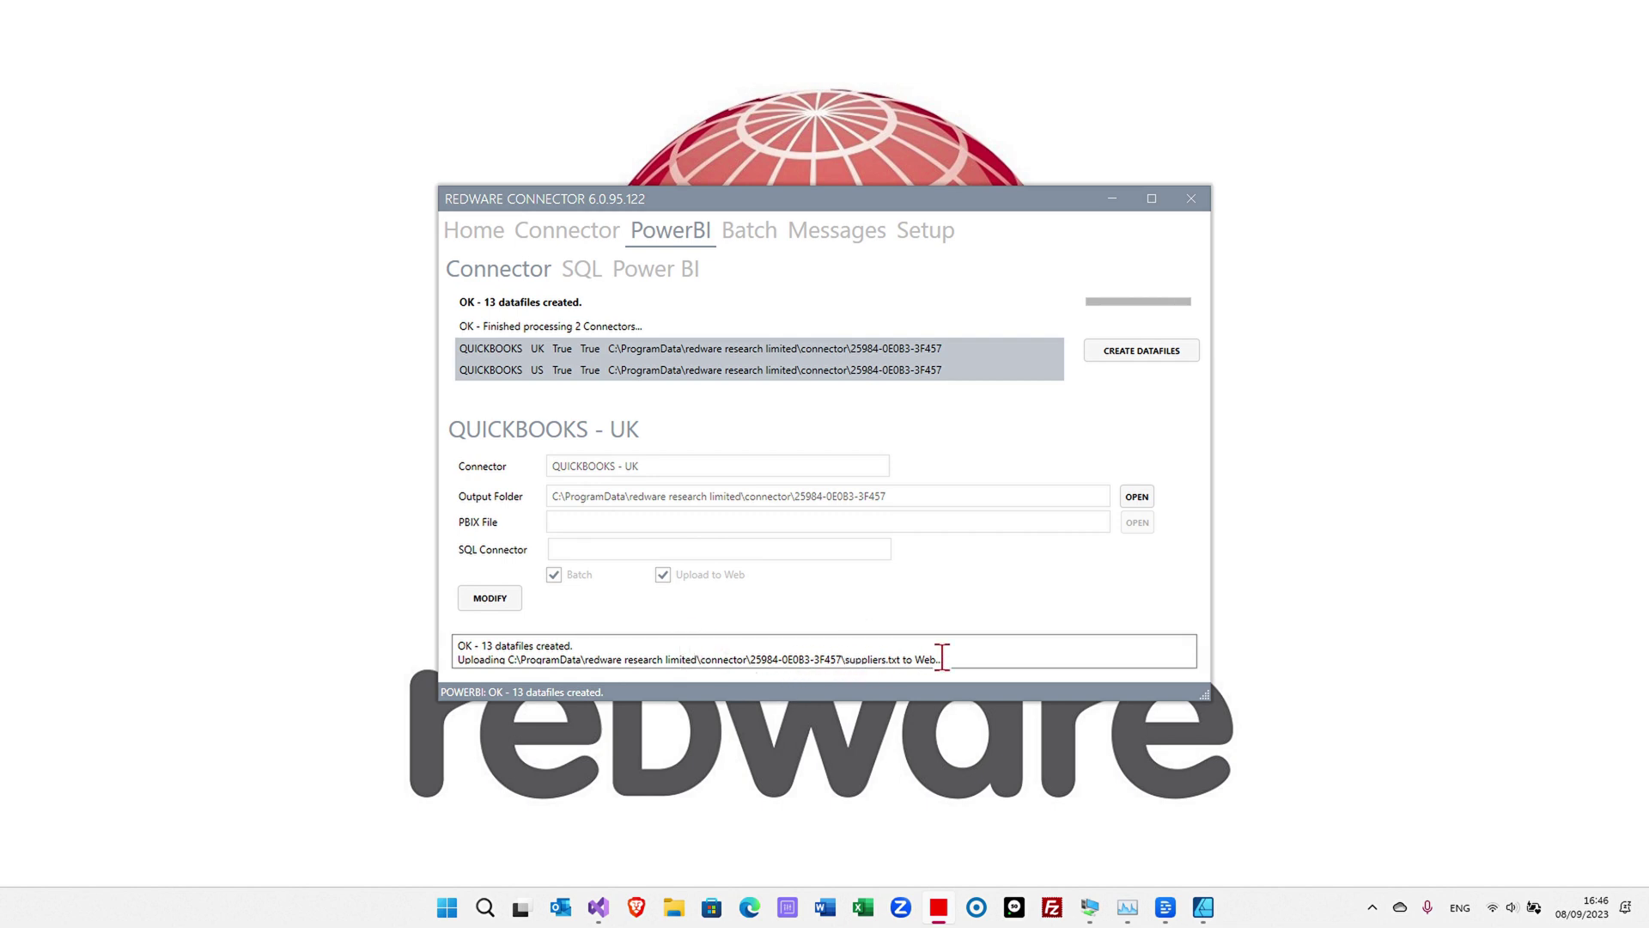
{"action": "left_click_drag", "start_coordinate": [995, 663], "coordinate": [683, 687]}
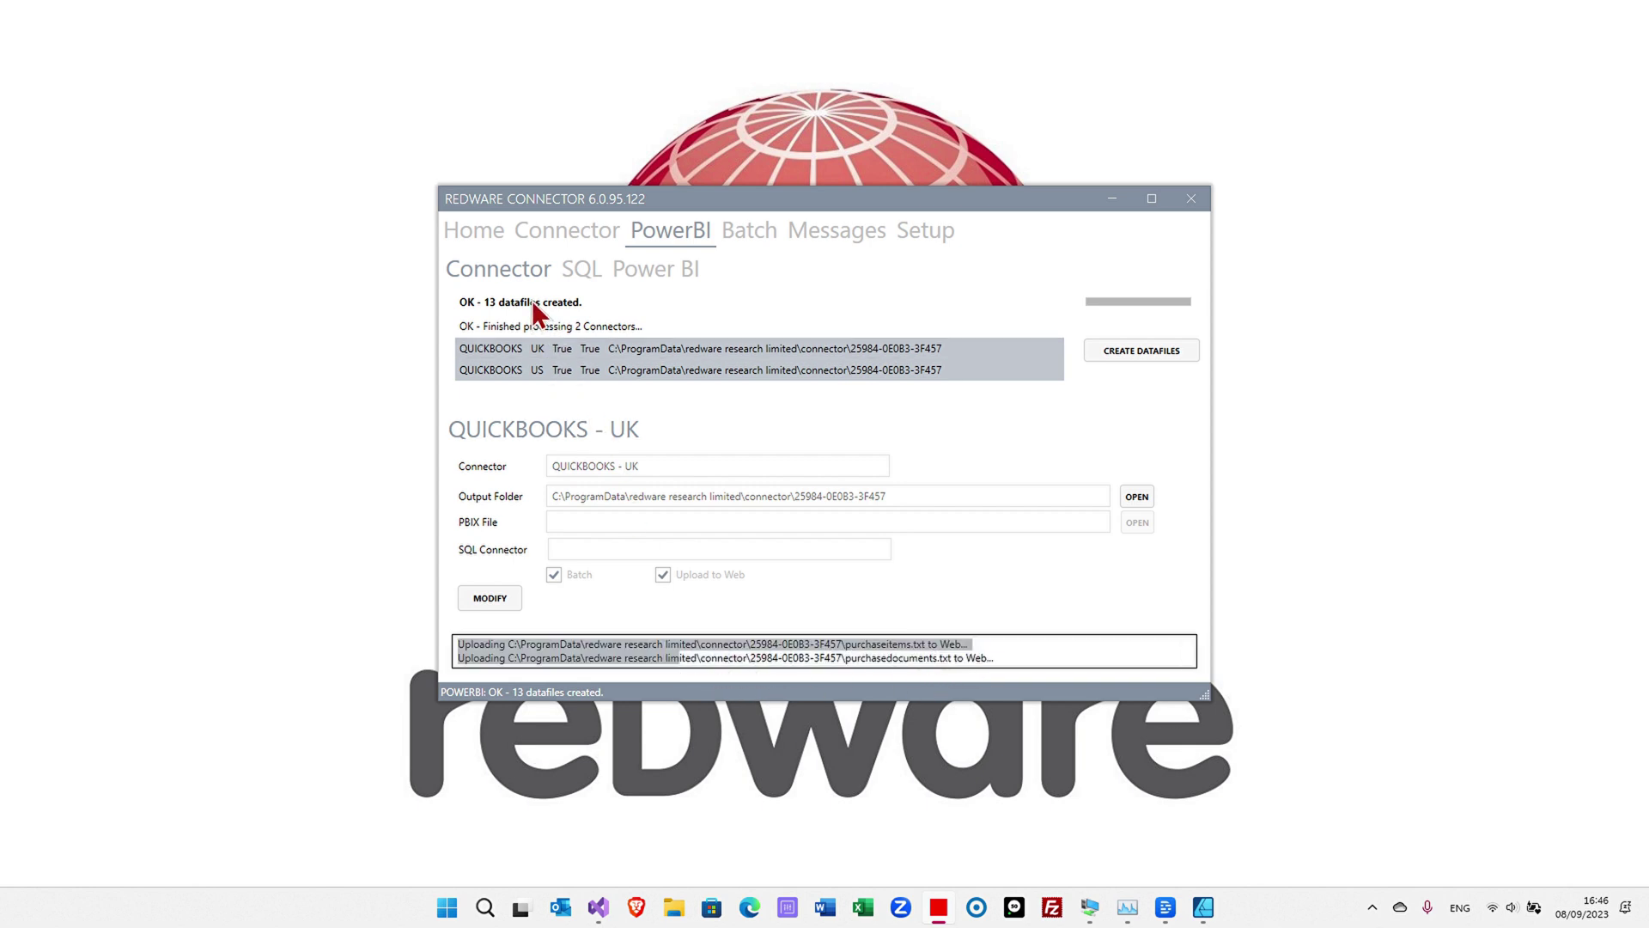
- Inspect the 13 text datafiles in the output folder, close it, and edit the QuickBooks UK connector
{"action": "left_click", "coordinate": [1132, 496]}
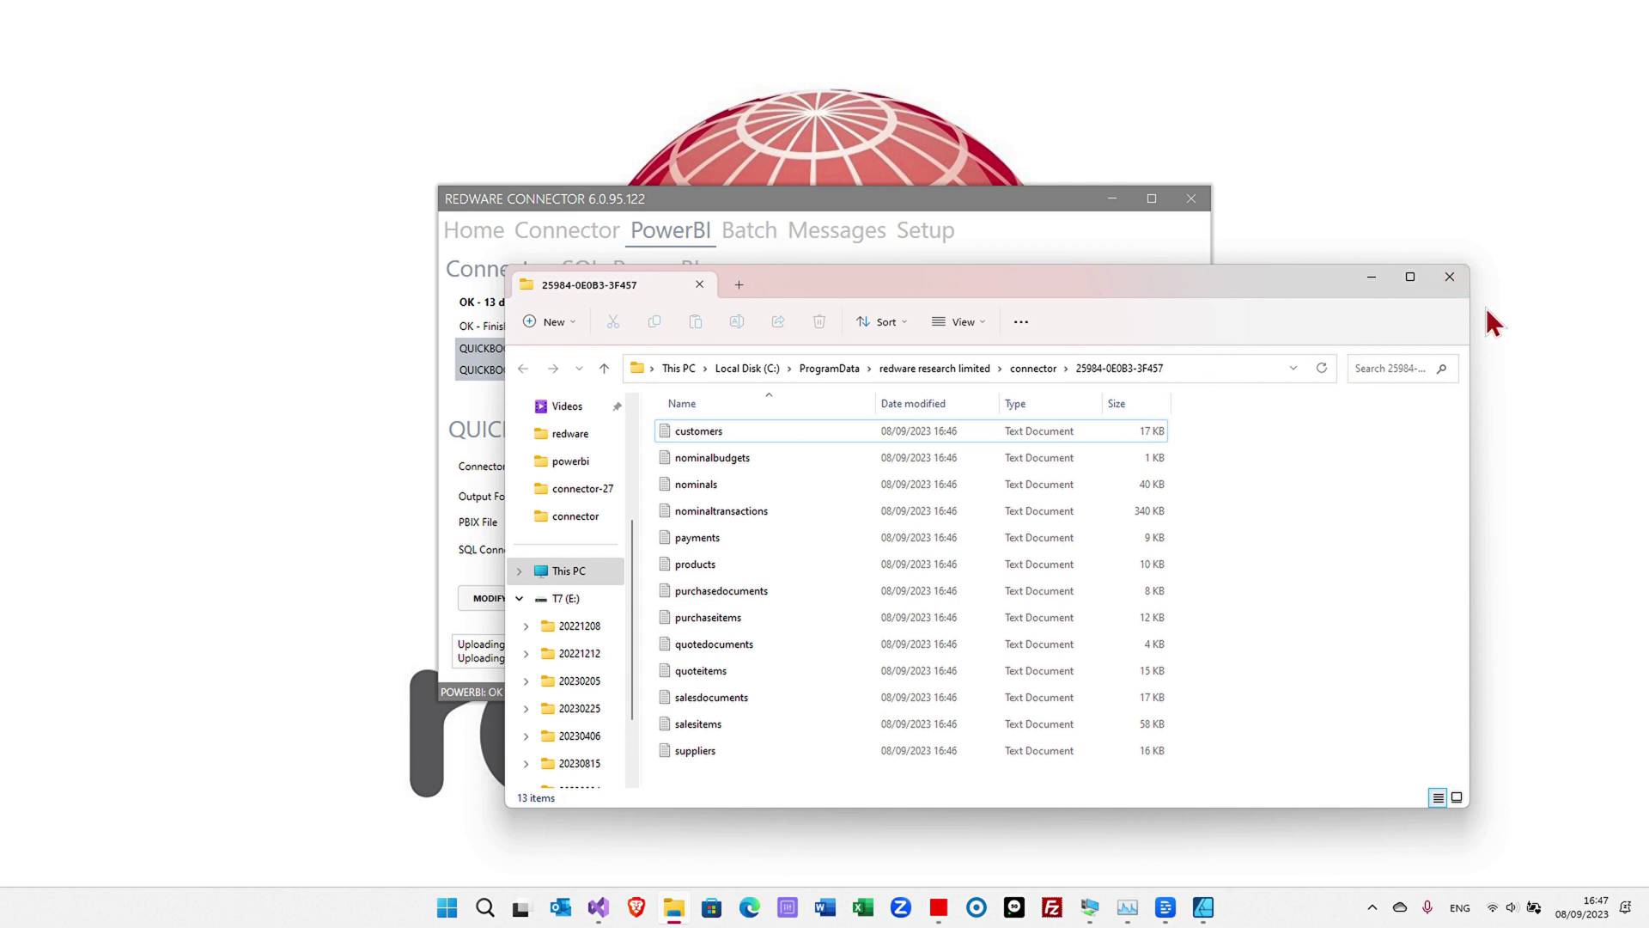
{"action": "left_click", "coordinate": [1450, 282]}
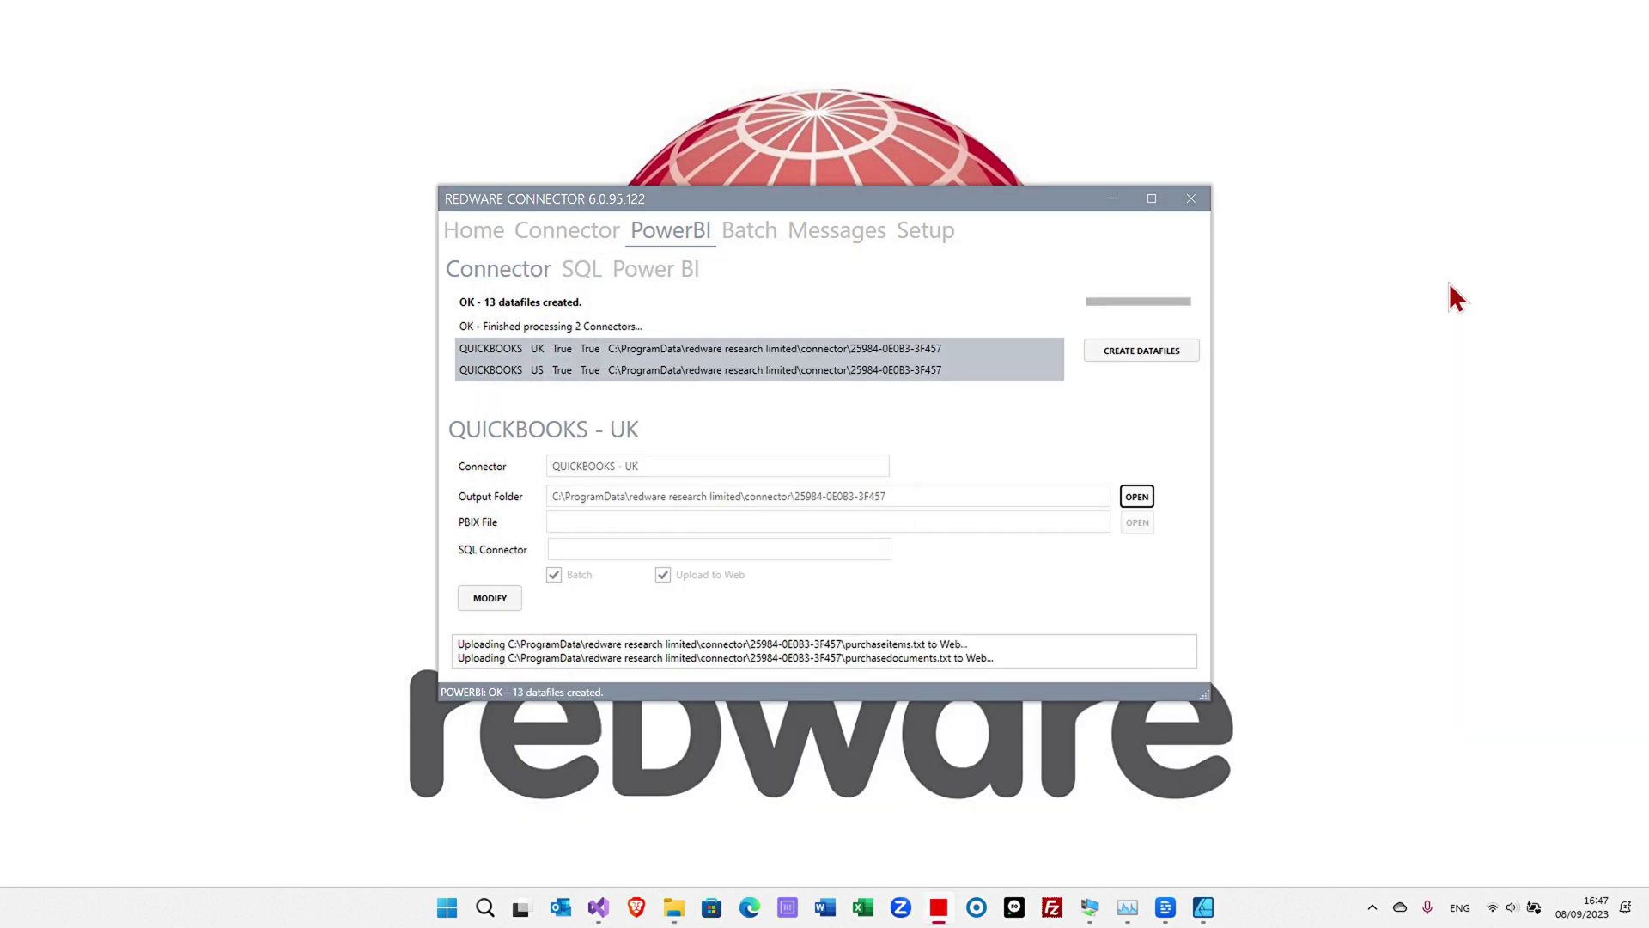
{"action": "left_click", "coordinate": [504, 605]}
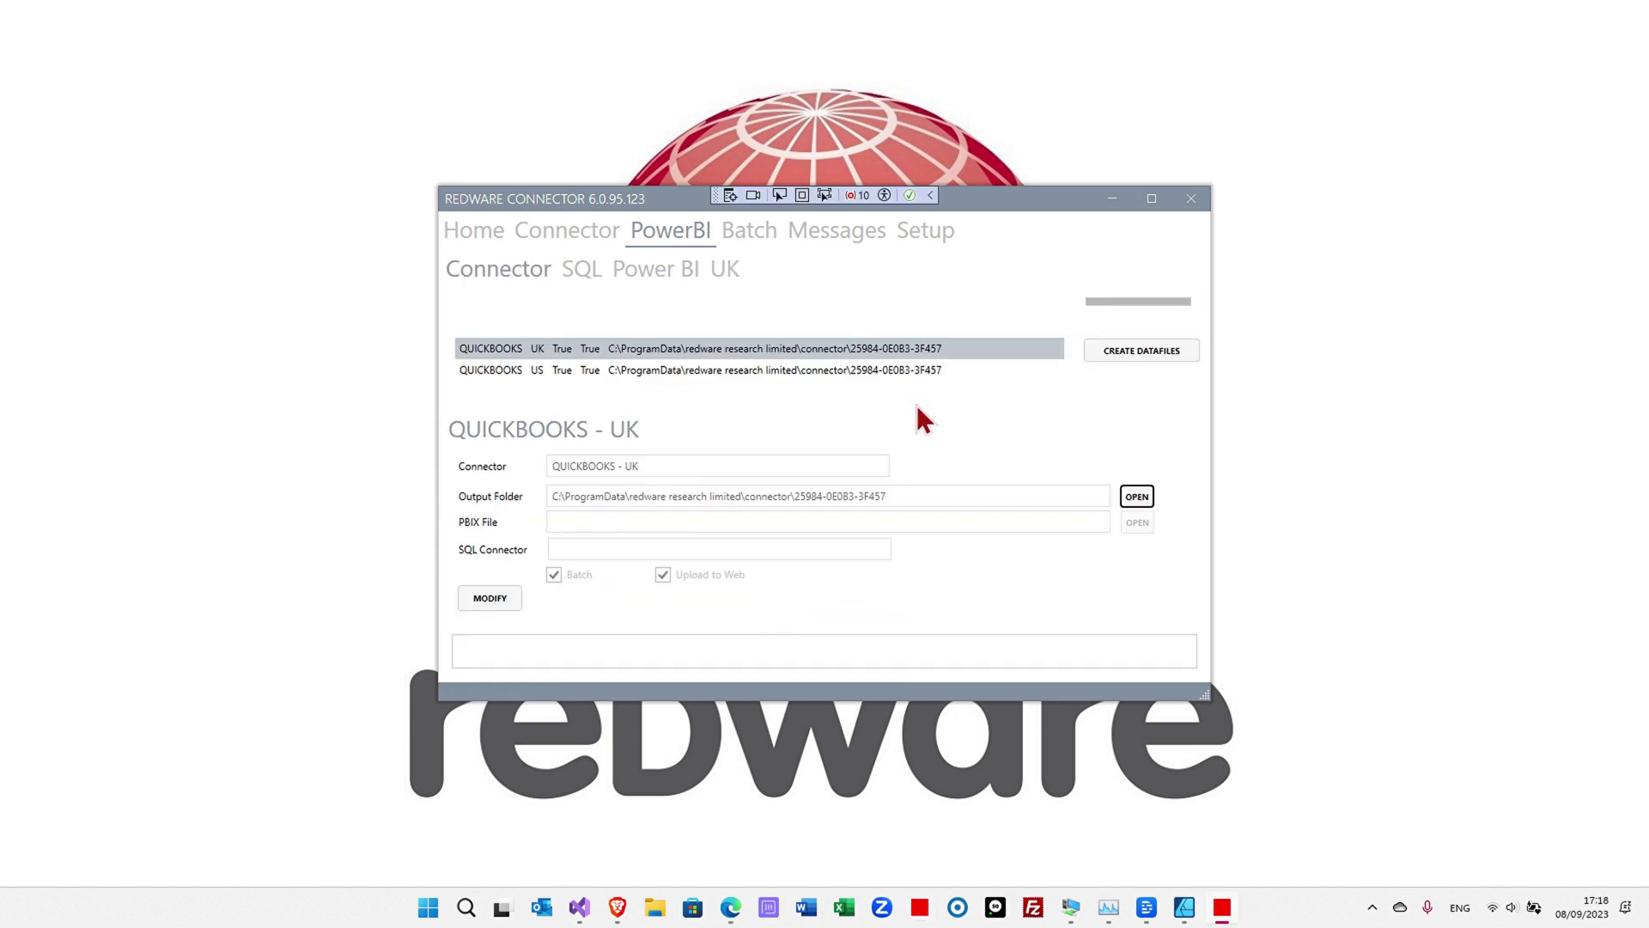
{"action": "left_click", "coordinate": [1138, 497]}
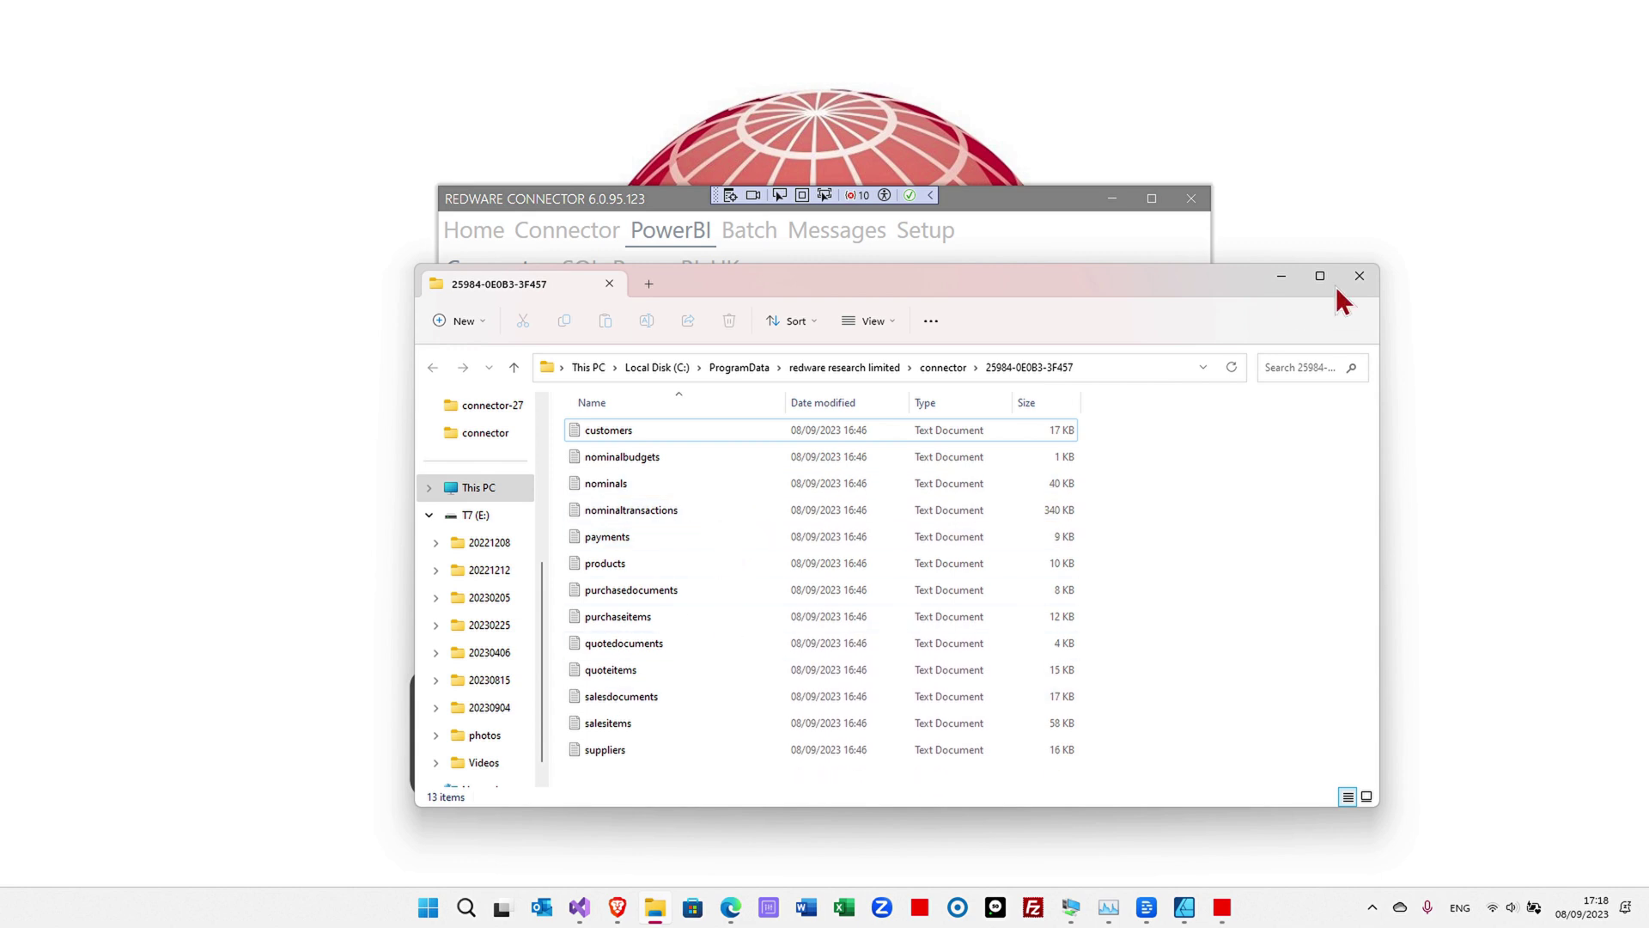
{"action": "left_click", "coordinate": [1359, 276]}
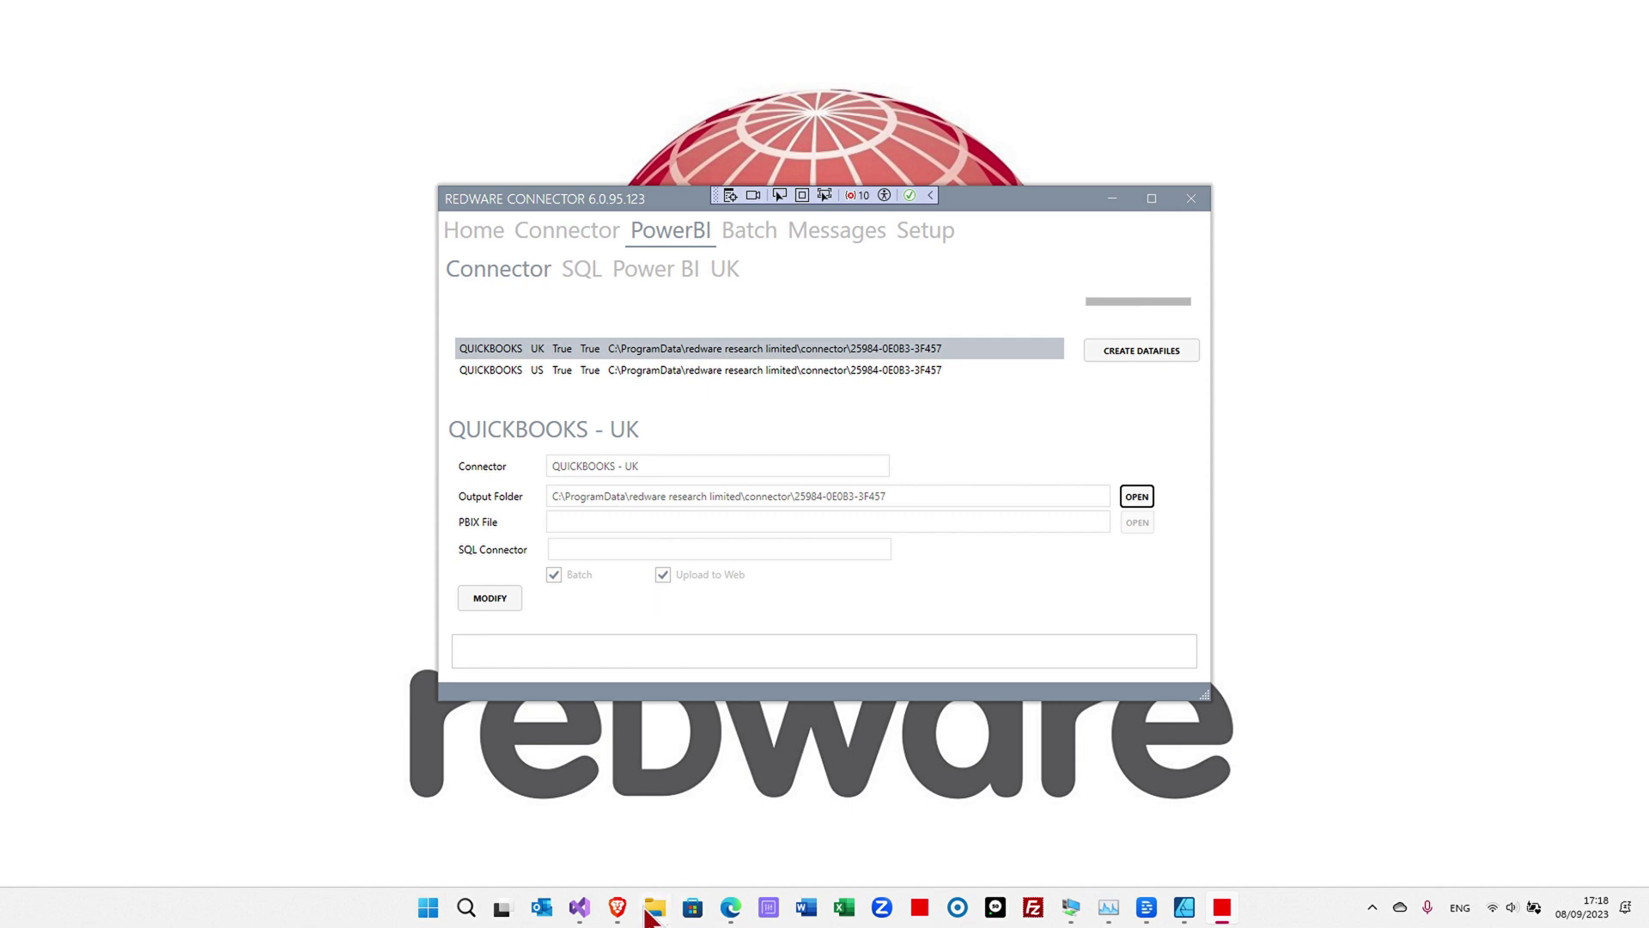
{"action": "mouse_move", "coordinate": [605, 918]}
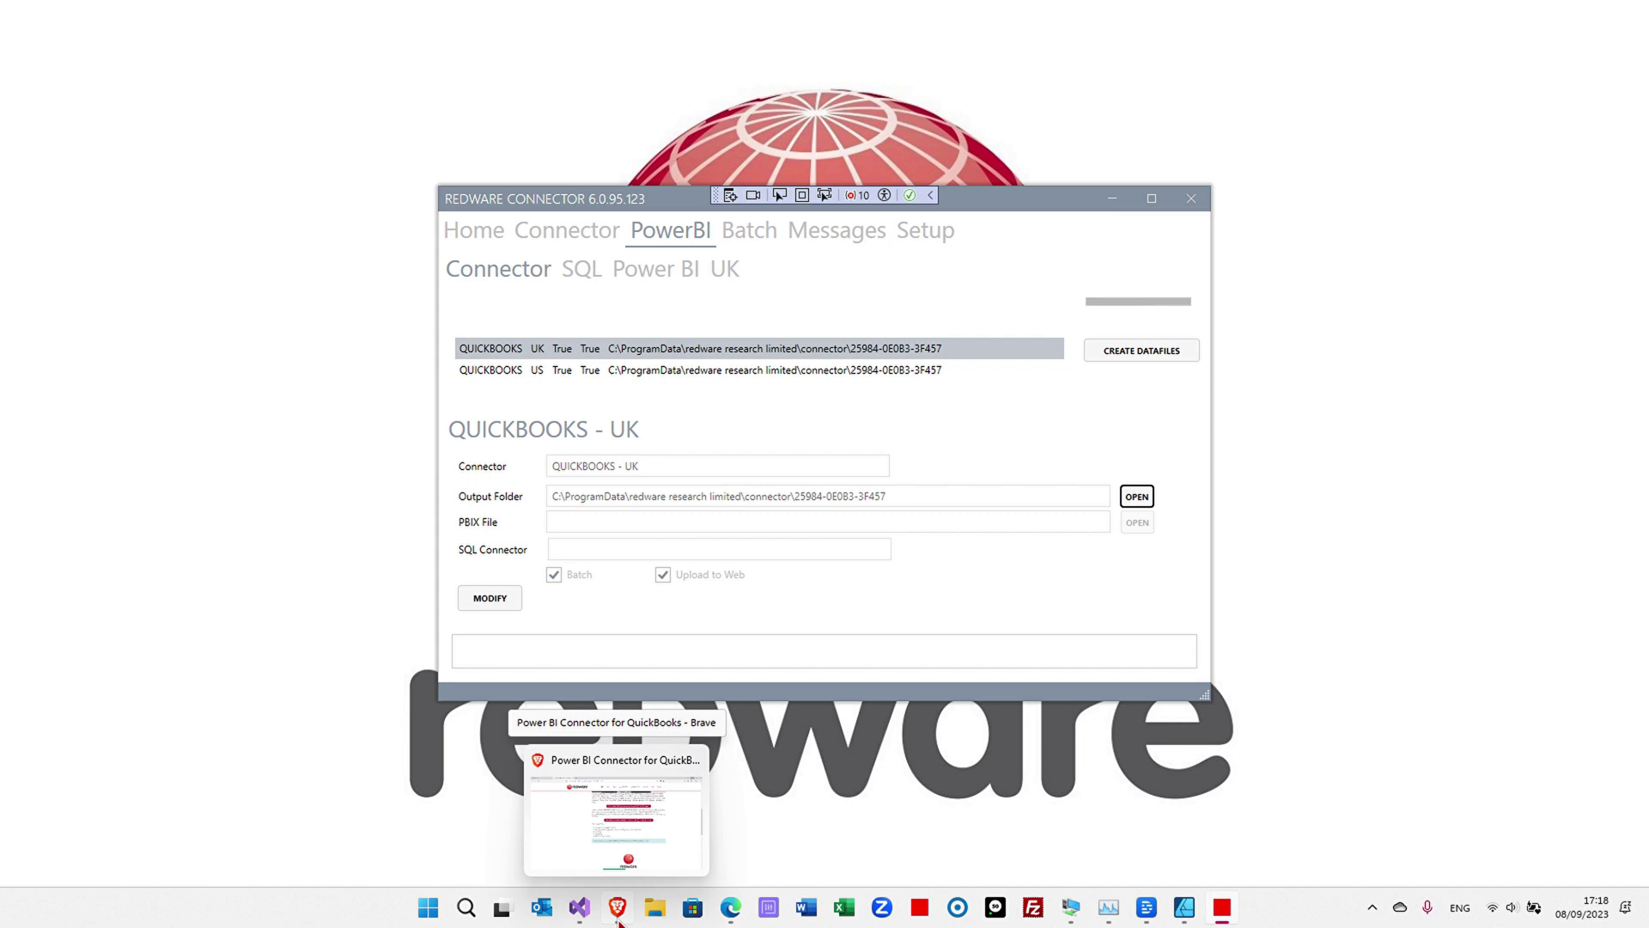
- Return to the Redware QuickBooks connector page and choose Download the Redware Connector Template App
{"action": "left_click", "coordinate": [618, 919]}
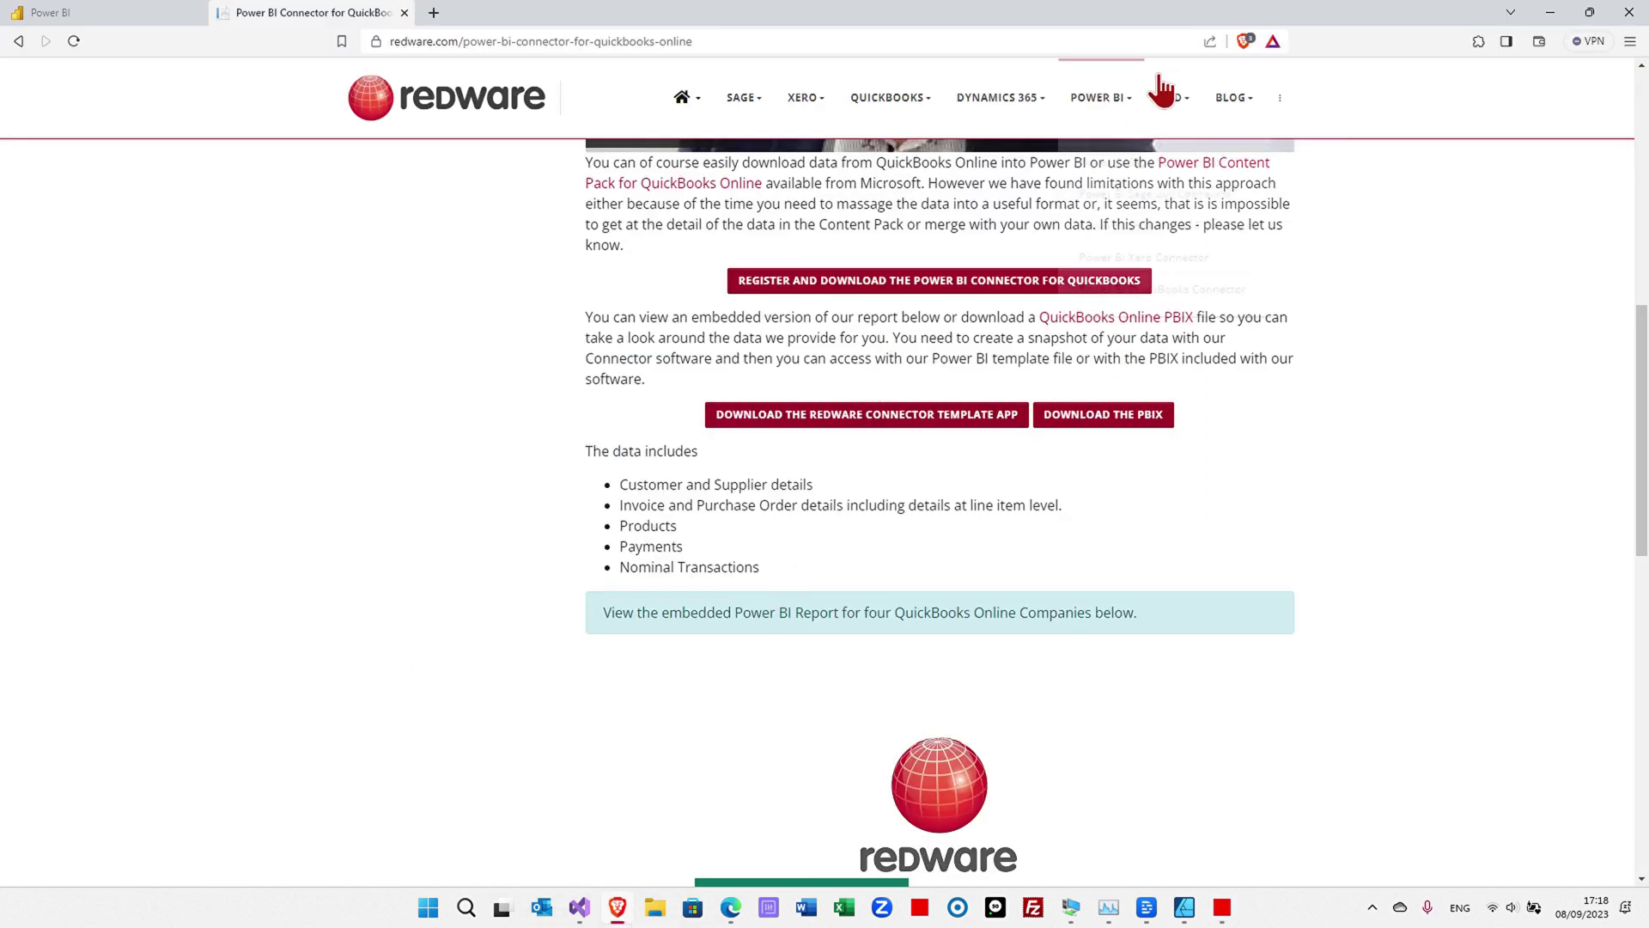
{"action": "mouse_move", "coordinate": [1103, 104]}
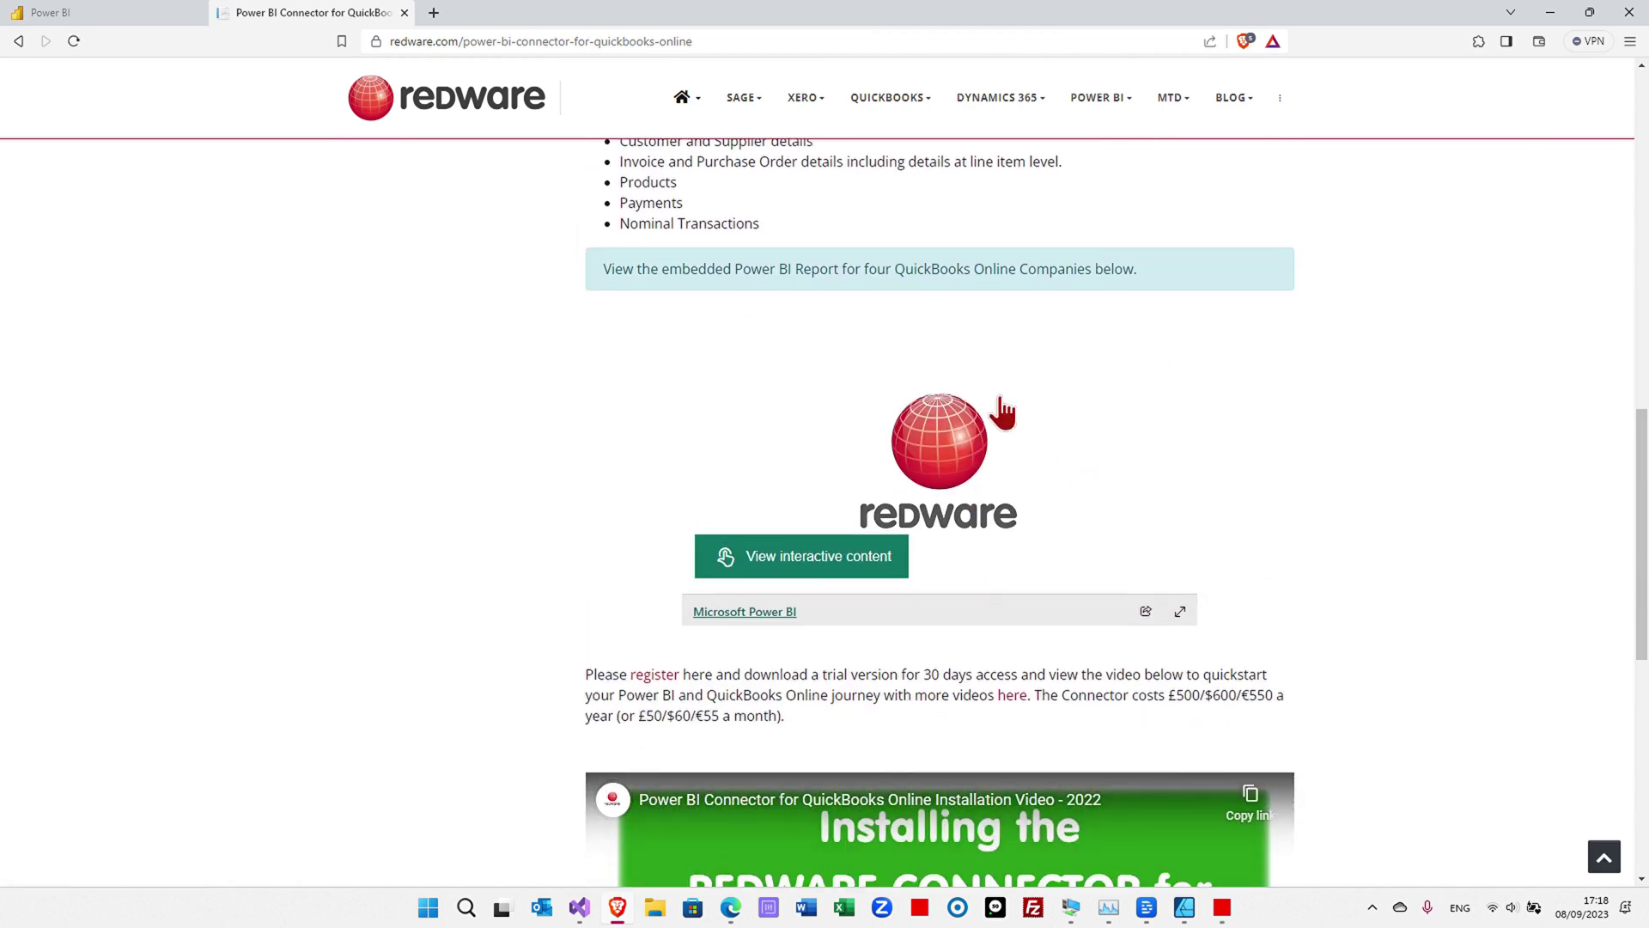
{"action": "scroll", "coordinate": [887, 372], "scroll_direction": "up", "scroll_amount": 3}
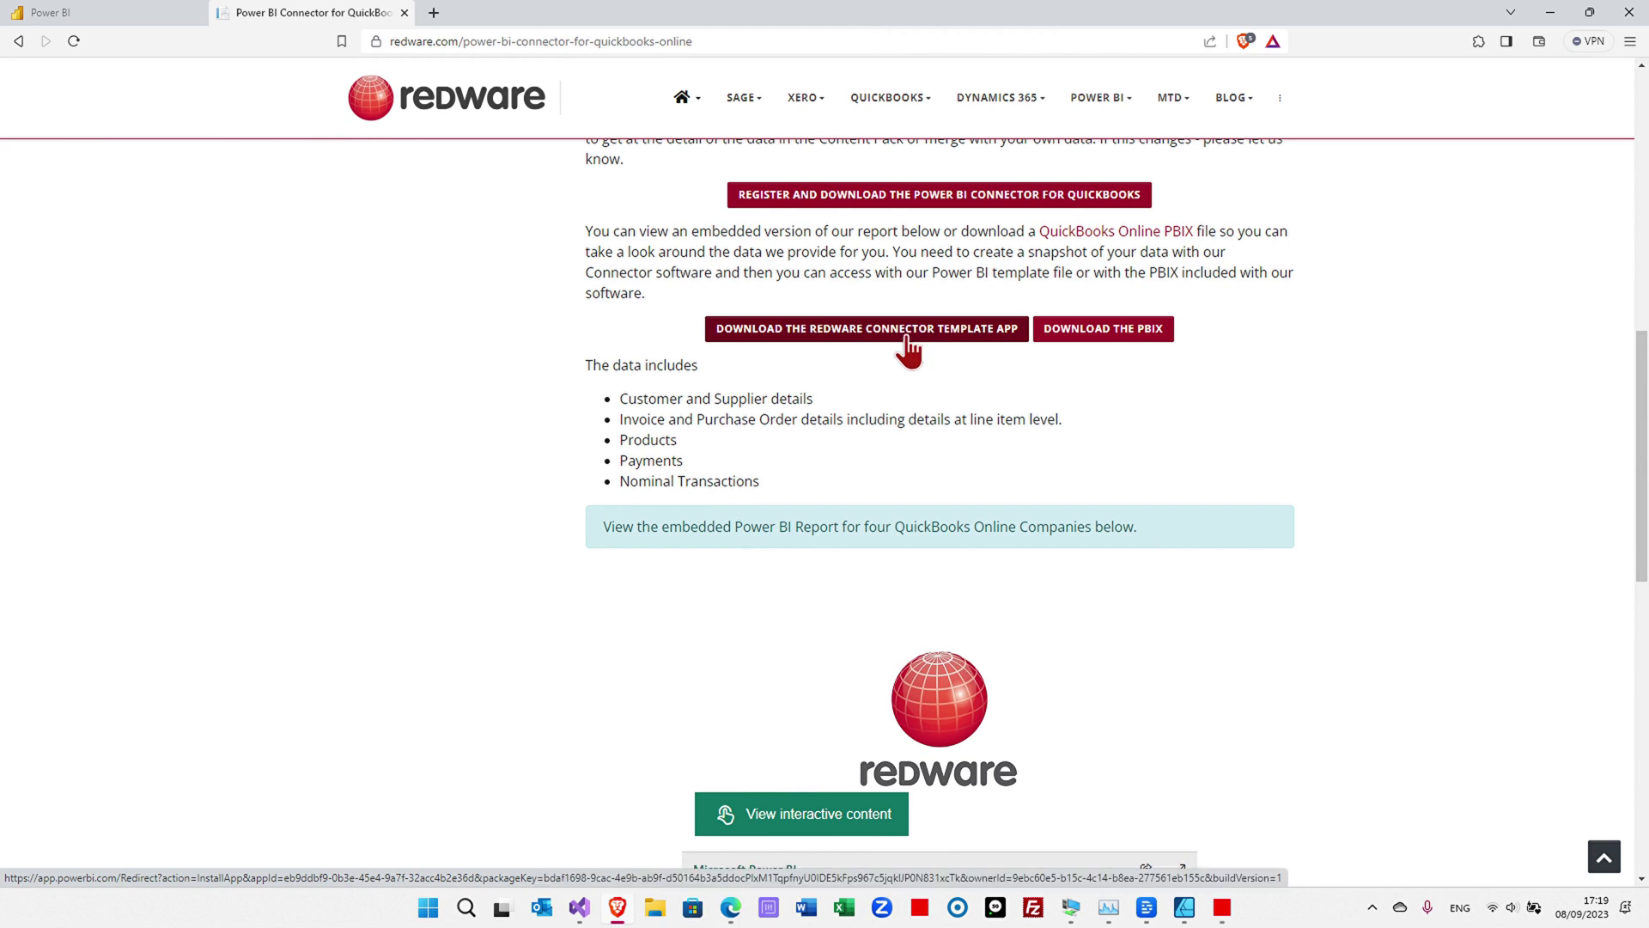
{"action": "left_click", "coordinate": [909, 347]}
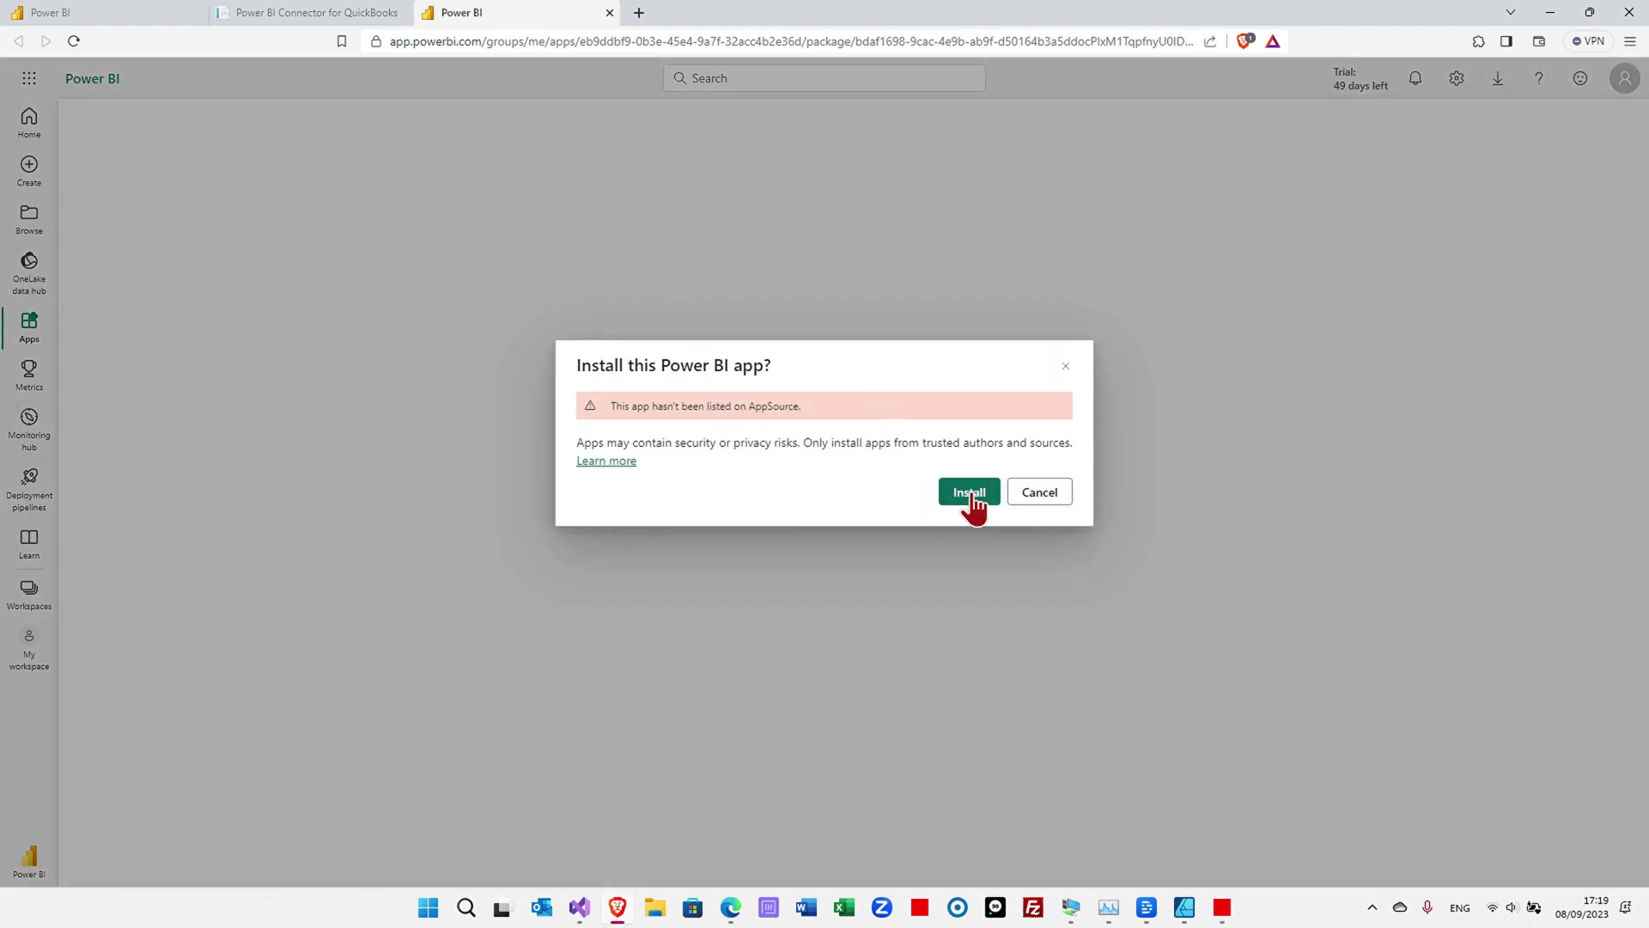
- Install the Redware Finance Connector template app and open it to its Sales report
{"action": "left_click", "coordinate": [971, 493]}
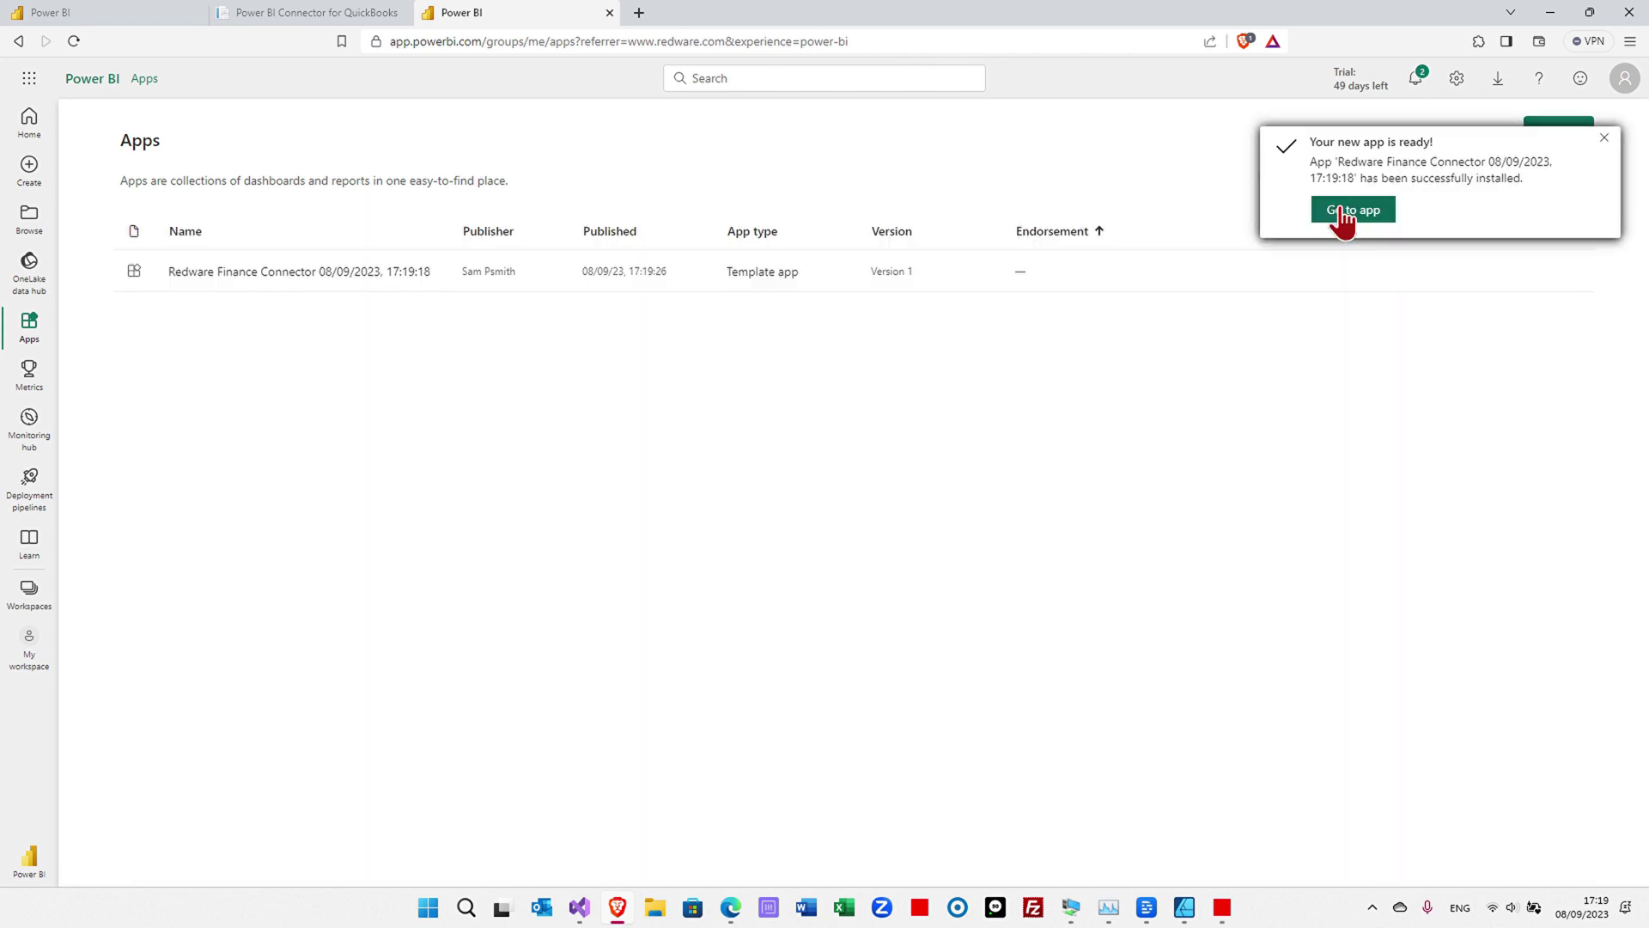
{"action": "left_click", "coordinate": [1342, 211]}
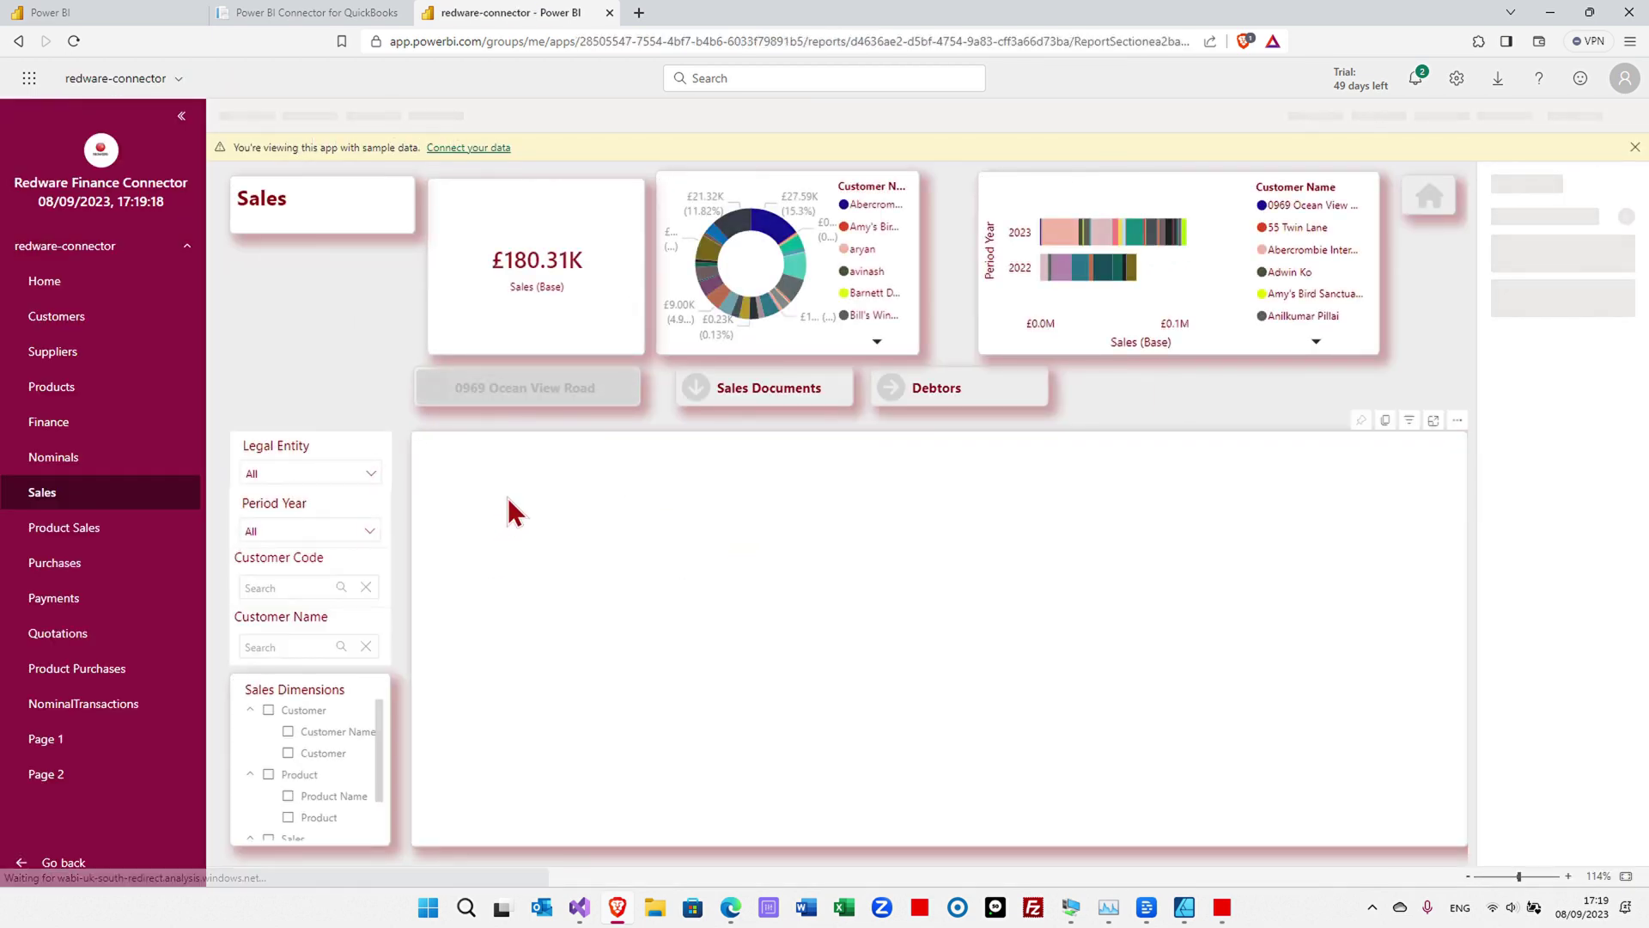
{"action": "scroll", "coordinate": [558, 545], "scroll_direction": "down", "scroll_amount": 10}
{"action": "scroll", "coordinate": [592, 545], "scroll_direction": "down", "scroll_amount": 10}
{"action": "scroll", "coordinate": [596, 535], "scroll_direction": "up", "scroll_amount": 9}
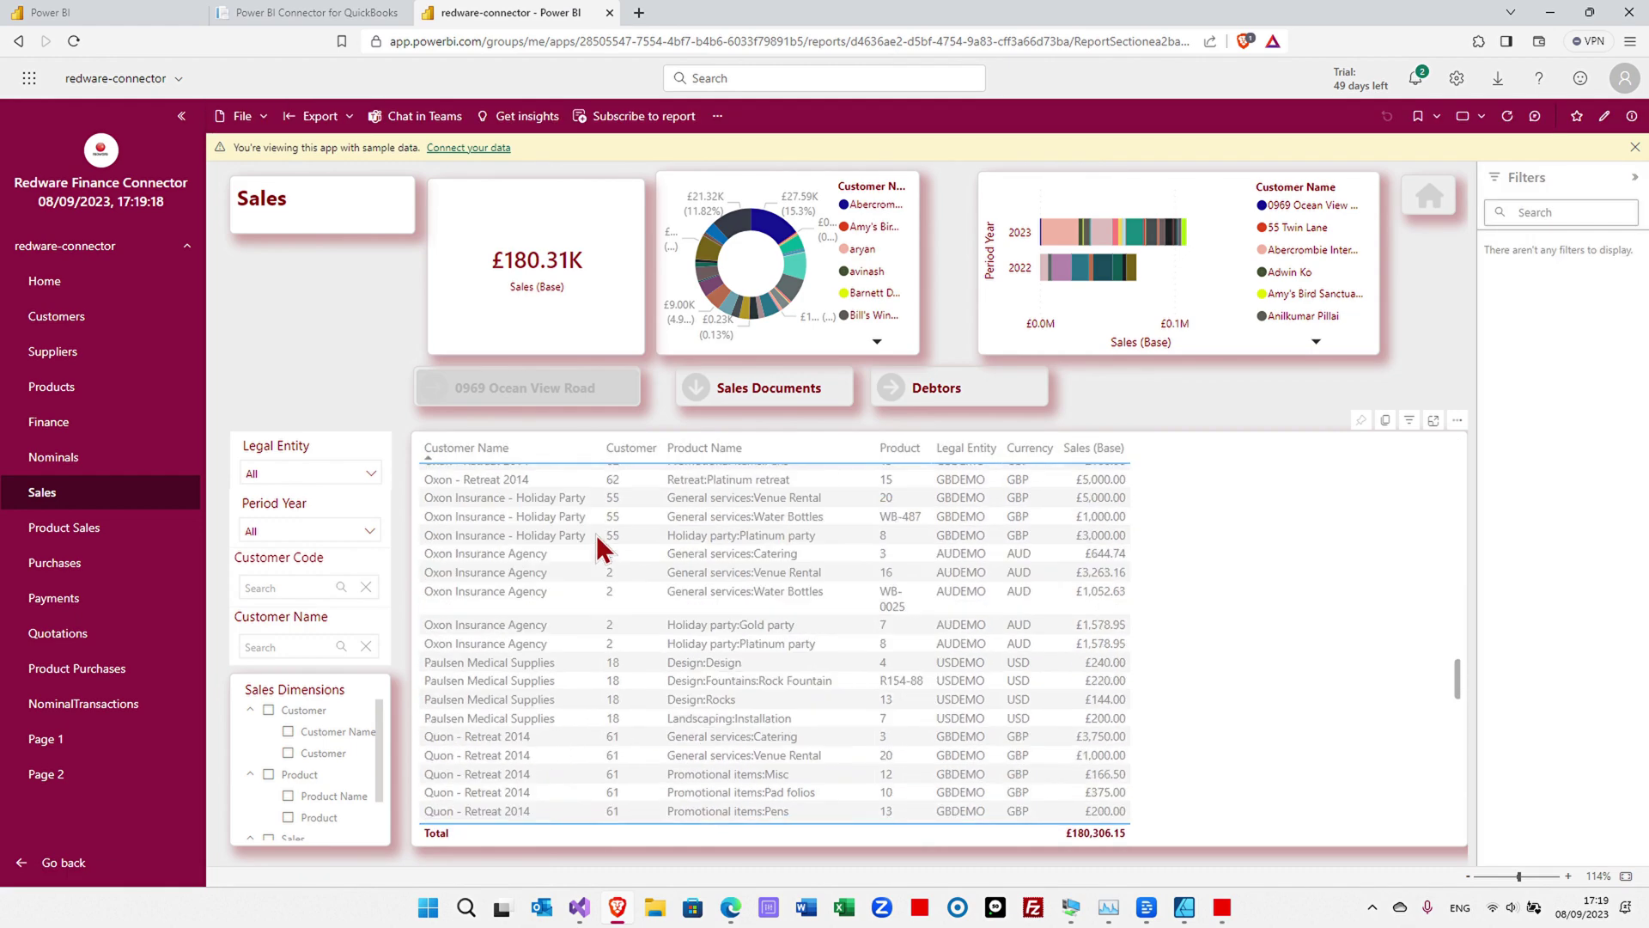
{"action": "scroll", "coordinate": [593, 522], "scroll_direction": "up", "scroll_amount": 10}
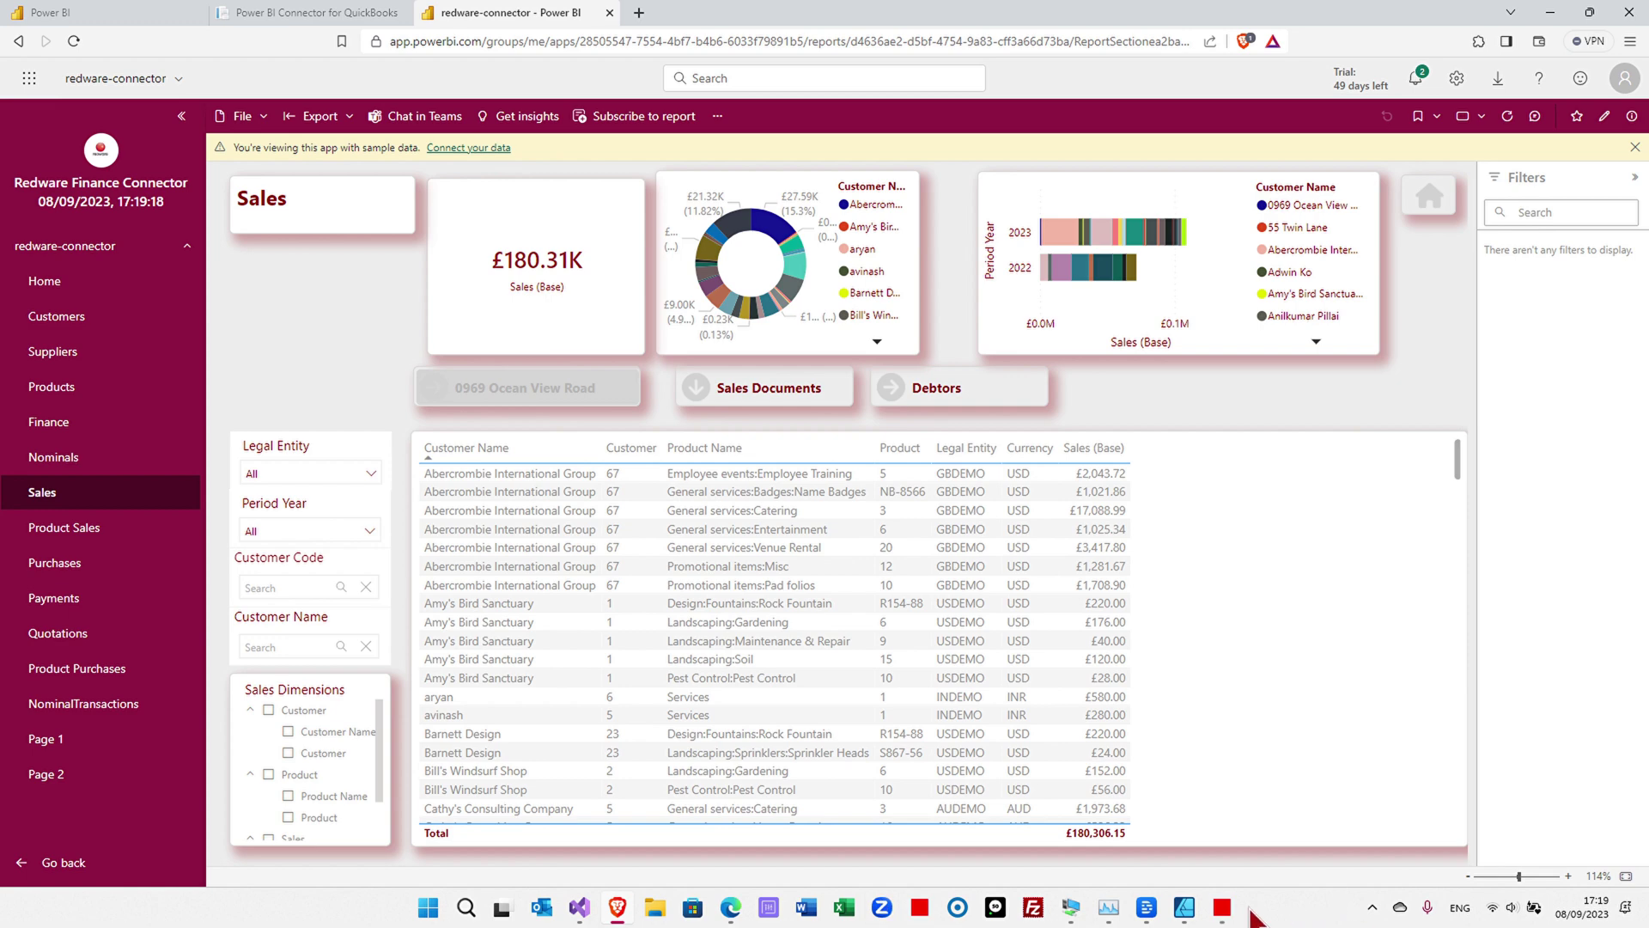
{"action": "left_click", "coordinate": [1220, 808]}
{"action": "left_click", "coordinate": [921, 230]}
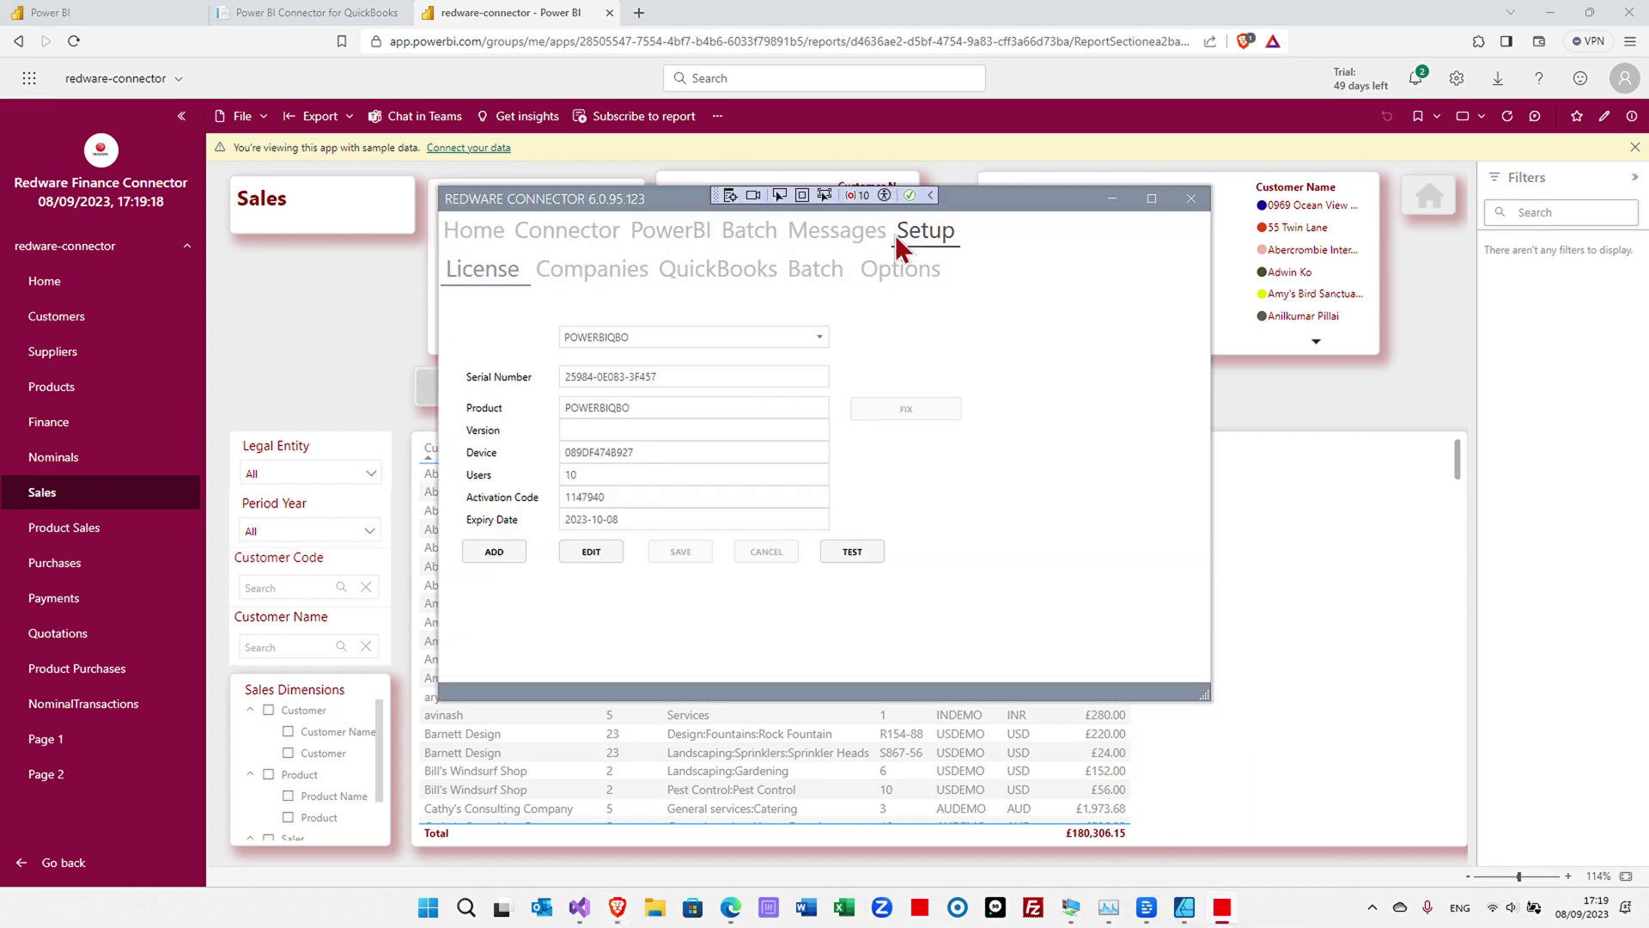
{"action": "left_click", "coordinate": [591, 551]}
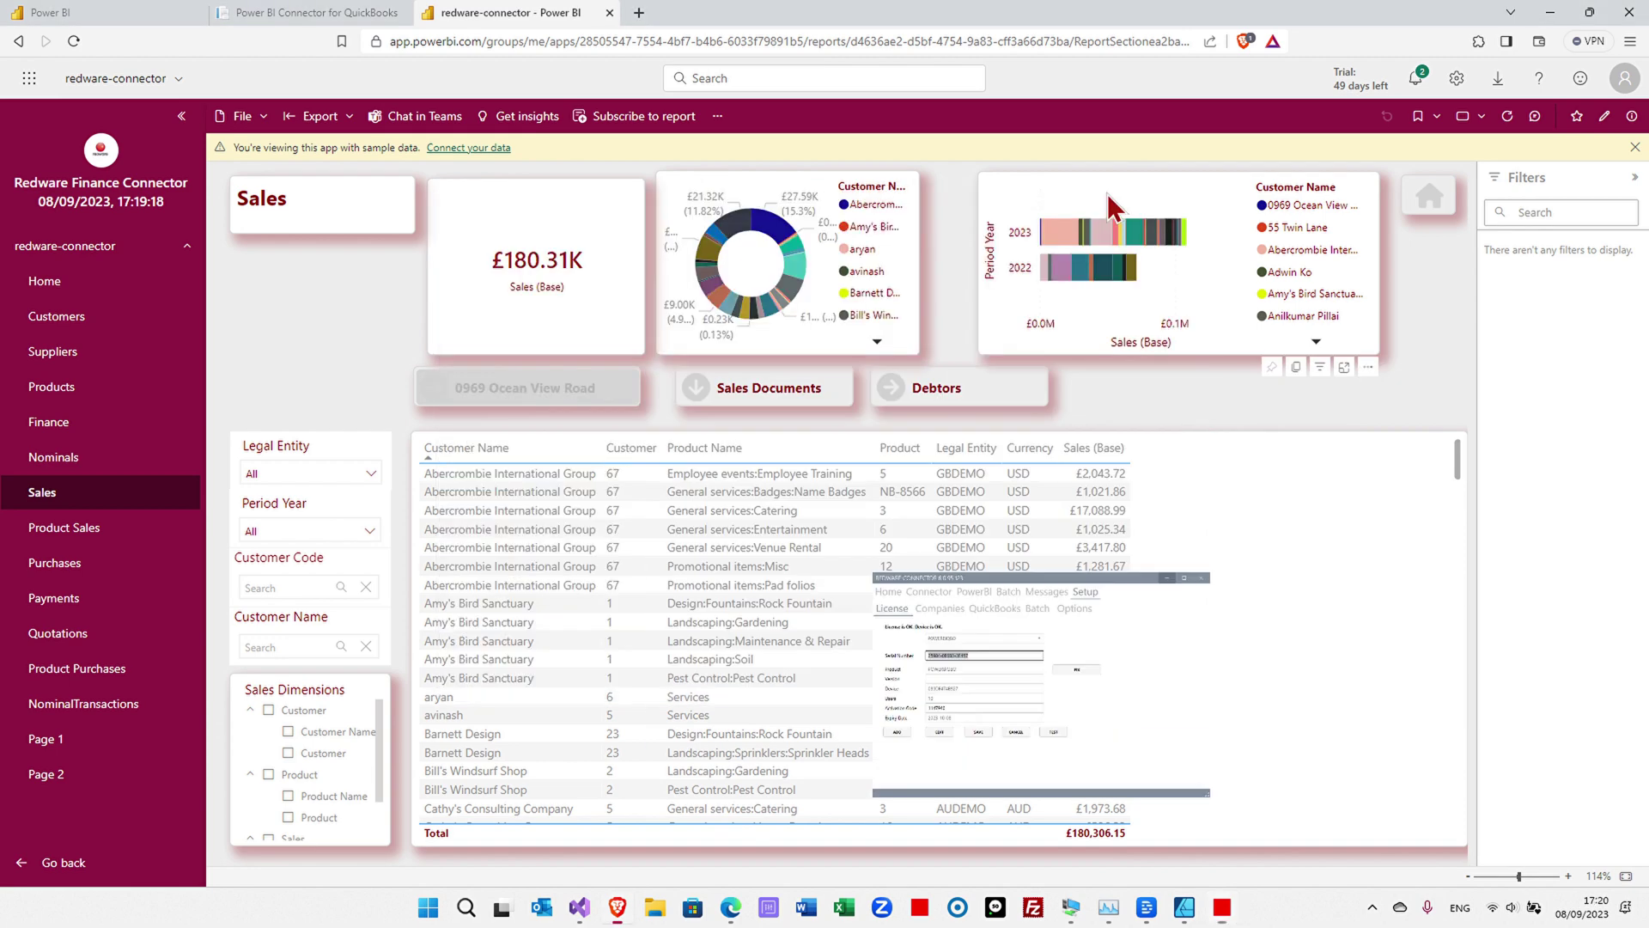
- Replace the sample QUICKBOOKS serial with the registered serial in the app's connection parameters
{"action": "left_click", "coordinate": [448, 151]}
{"action": "double_click", "coordinate": [740, 590]}
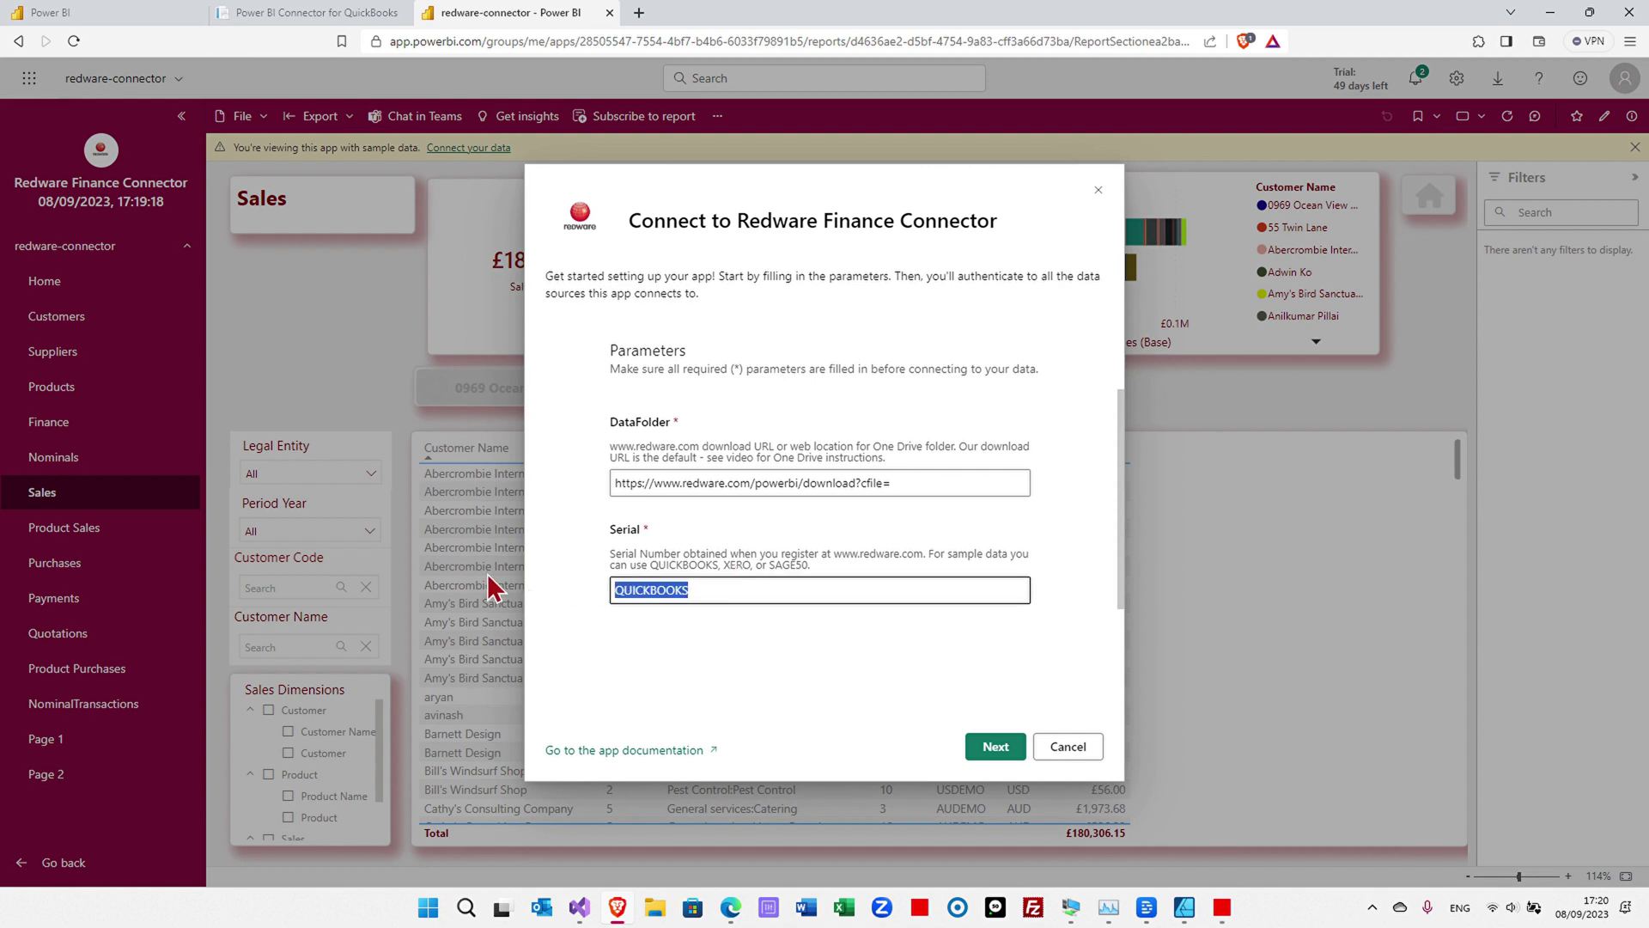
{"action": "key", "text": "ctrl+v"}
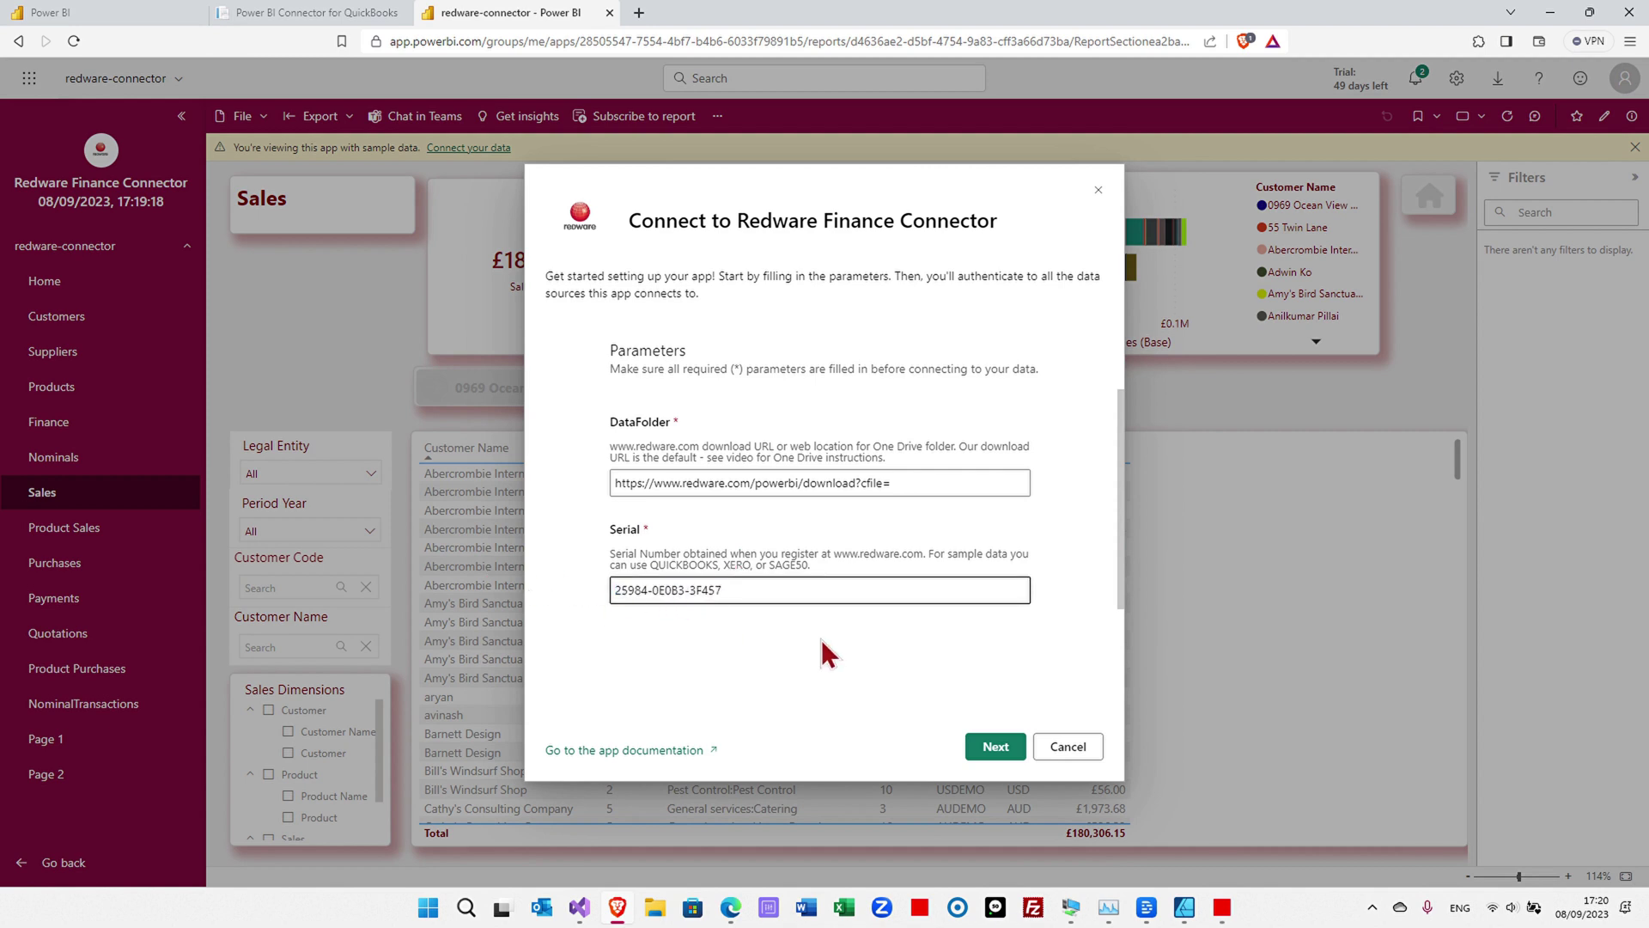
{"action": "left_click", "coordinate": [992, 749]}
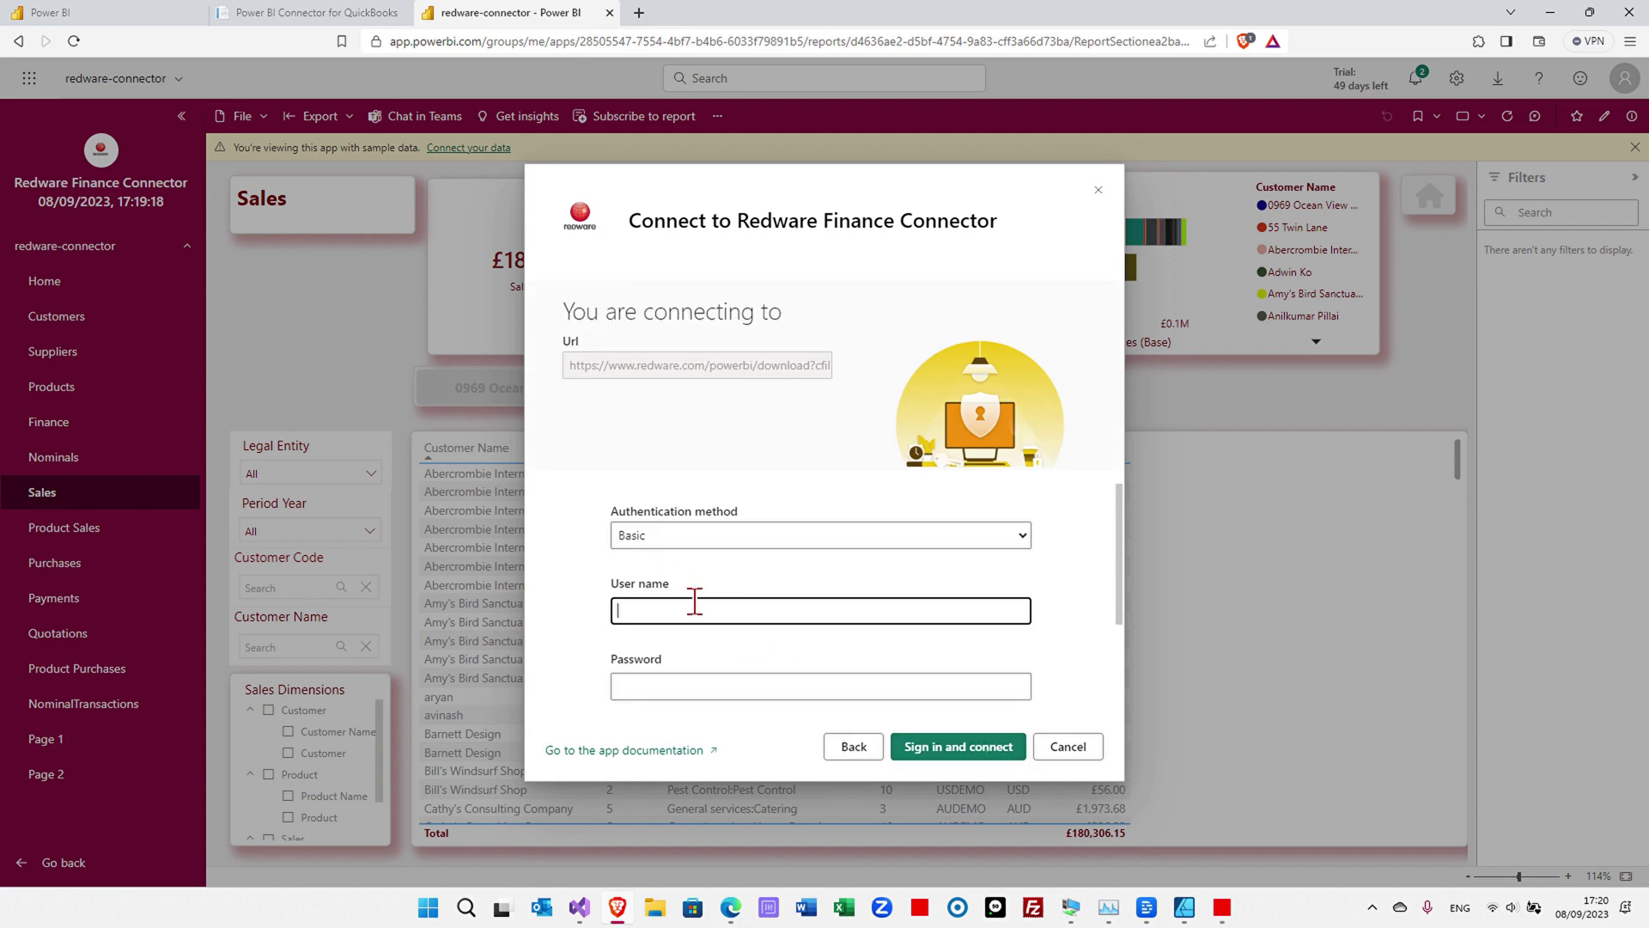
- Enter the account e-mail and password and sign in to connect the app's data
{"action": "key", "text": "Tab"}
{"action": "type", "text": "****"}
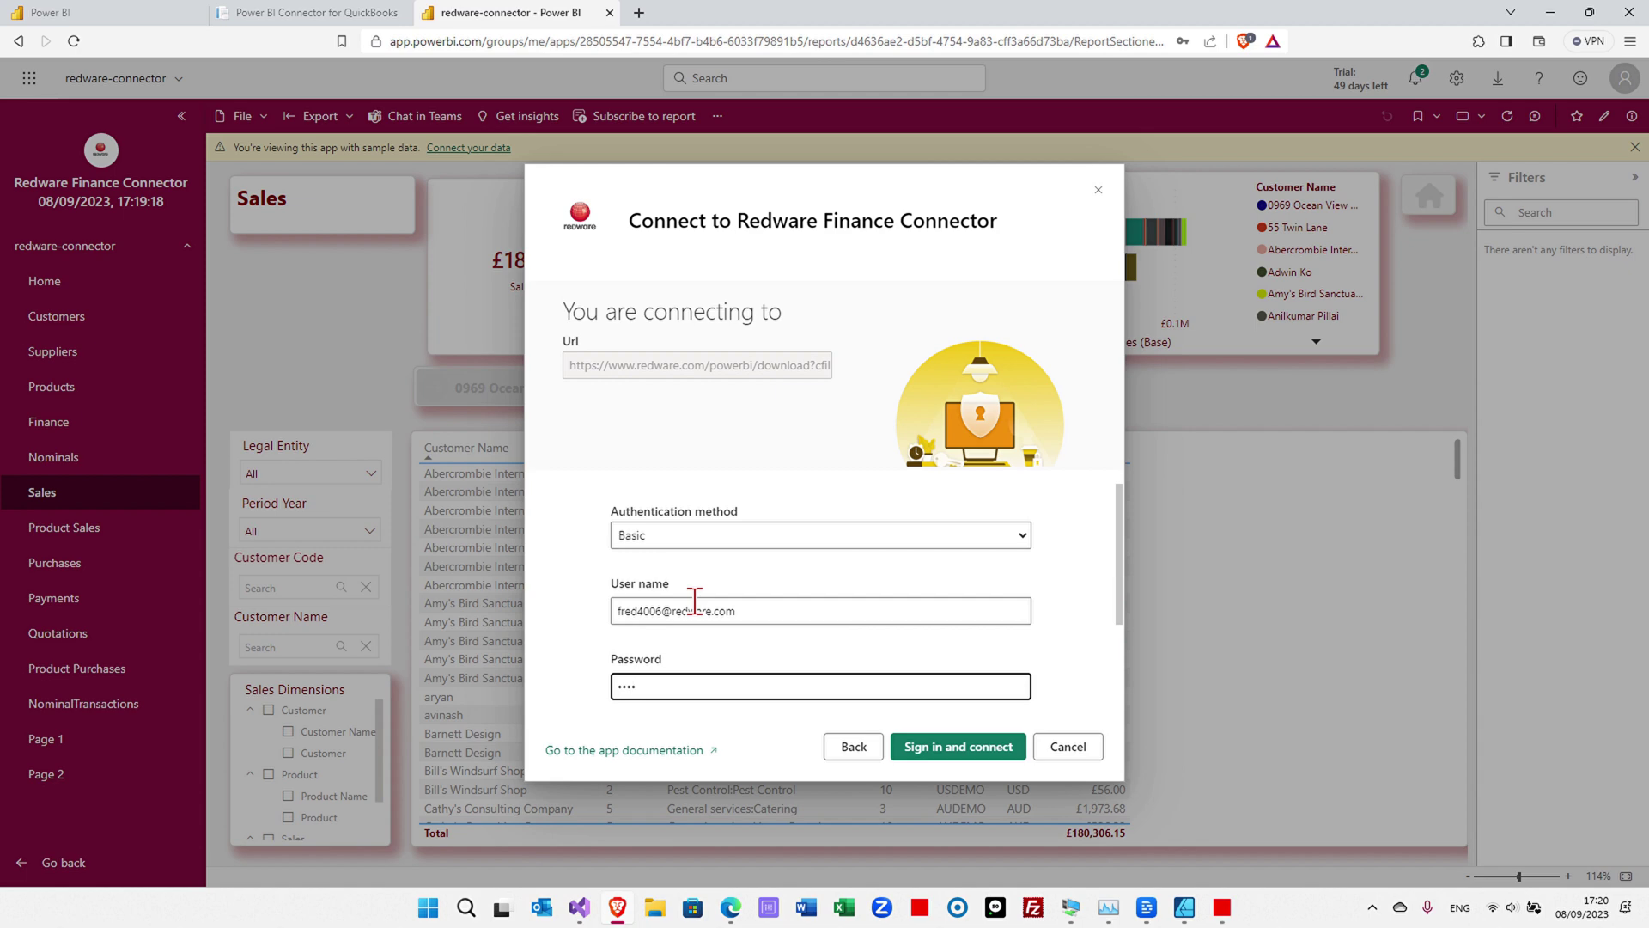
{"action": "left_click", "coordinate": [951, 756]}
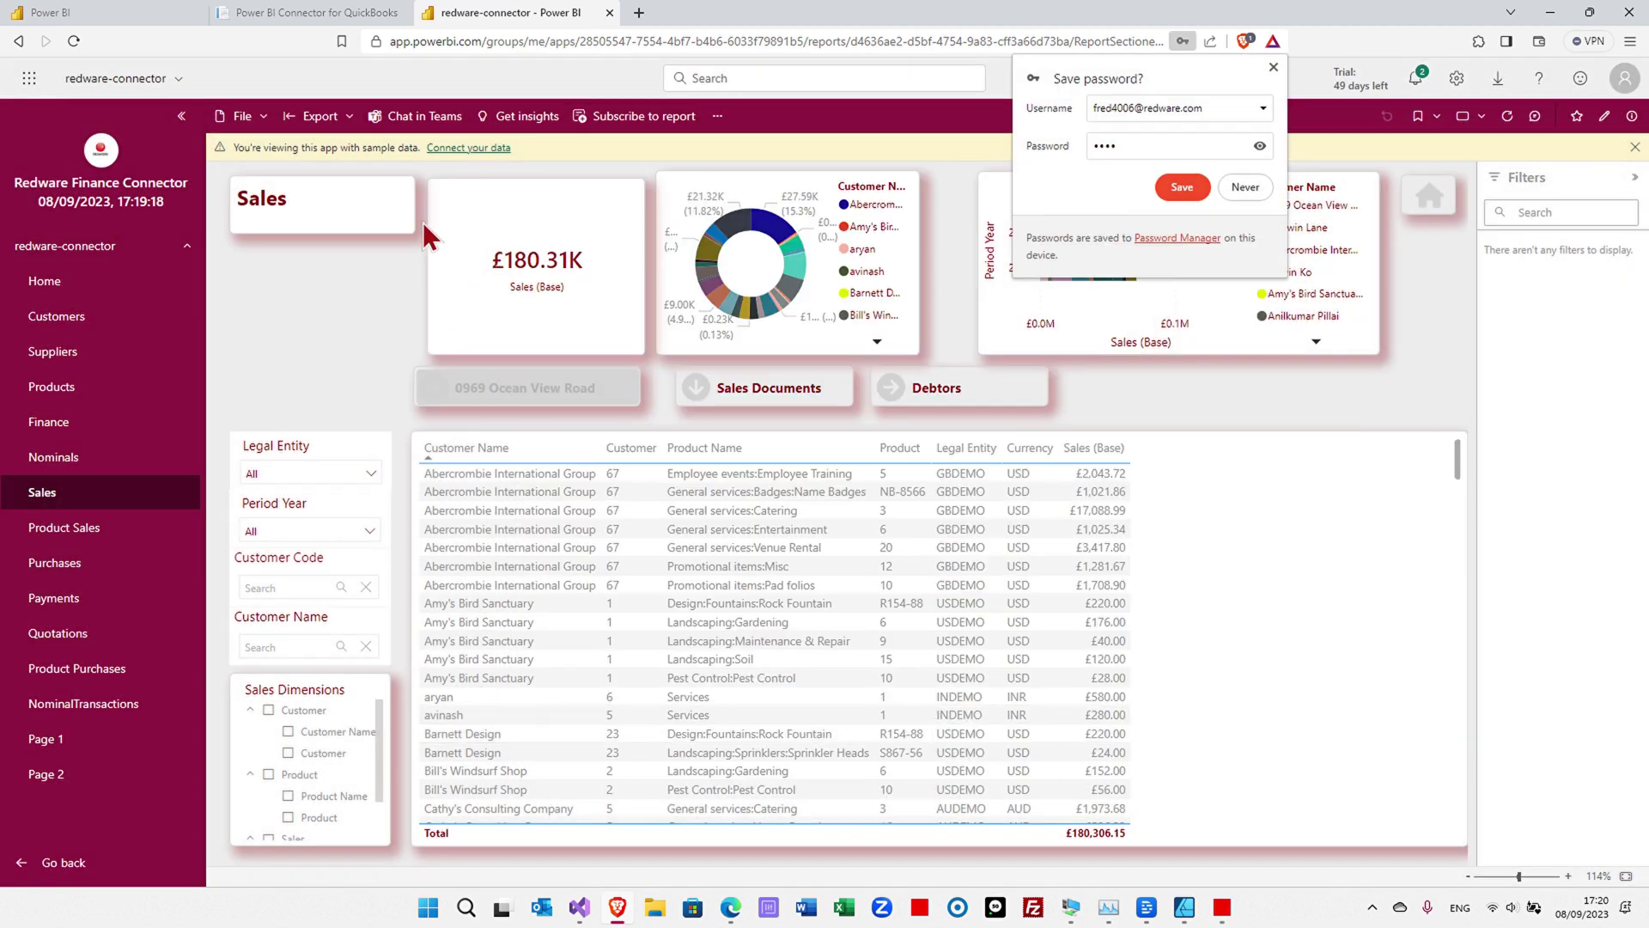
- Save the browser sign-in and review the refreshed UK and US Sales rows totalling £93.85K
{"action": "left_click", "coordinate": [1177, 185]}
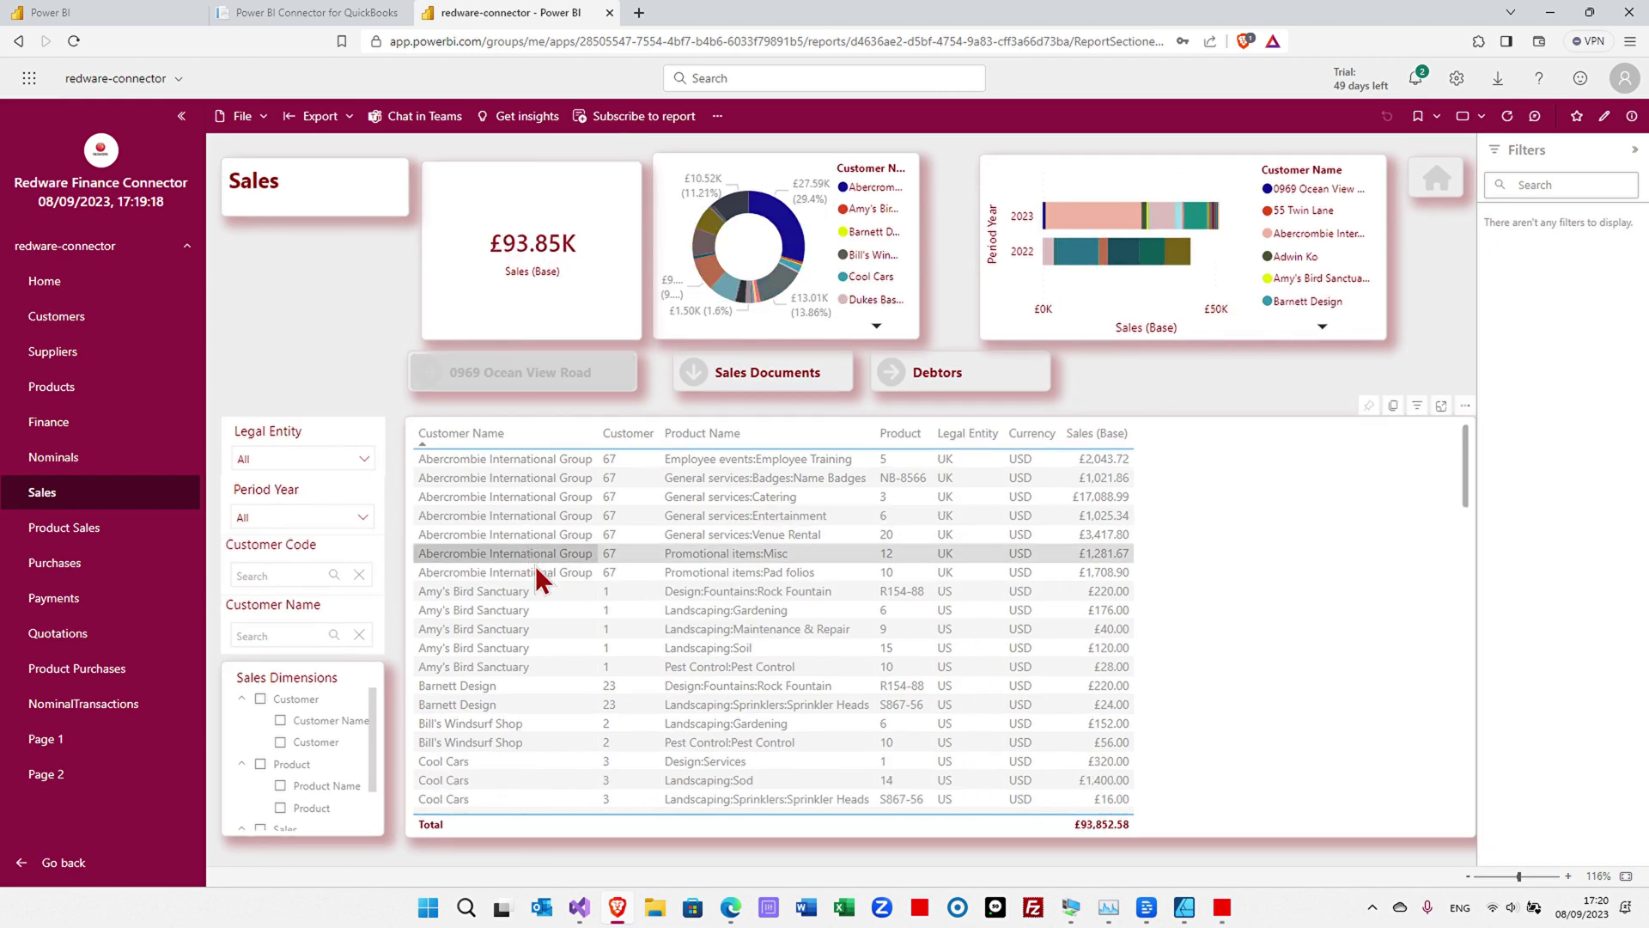
{"action": "scroll", "coordinate": [555, 515], "scroll_direction": "down", "scroll_amount": 10}
{"action": "mouse_move", "coordinate": [577, 519]}
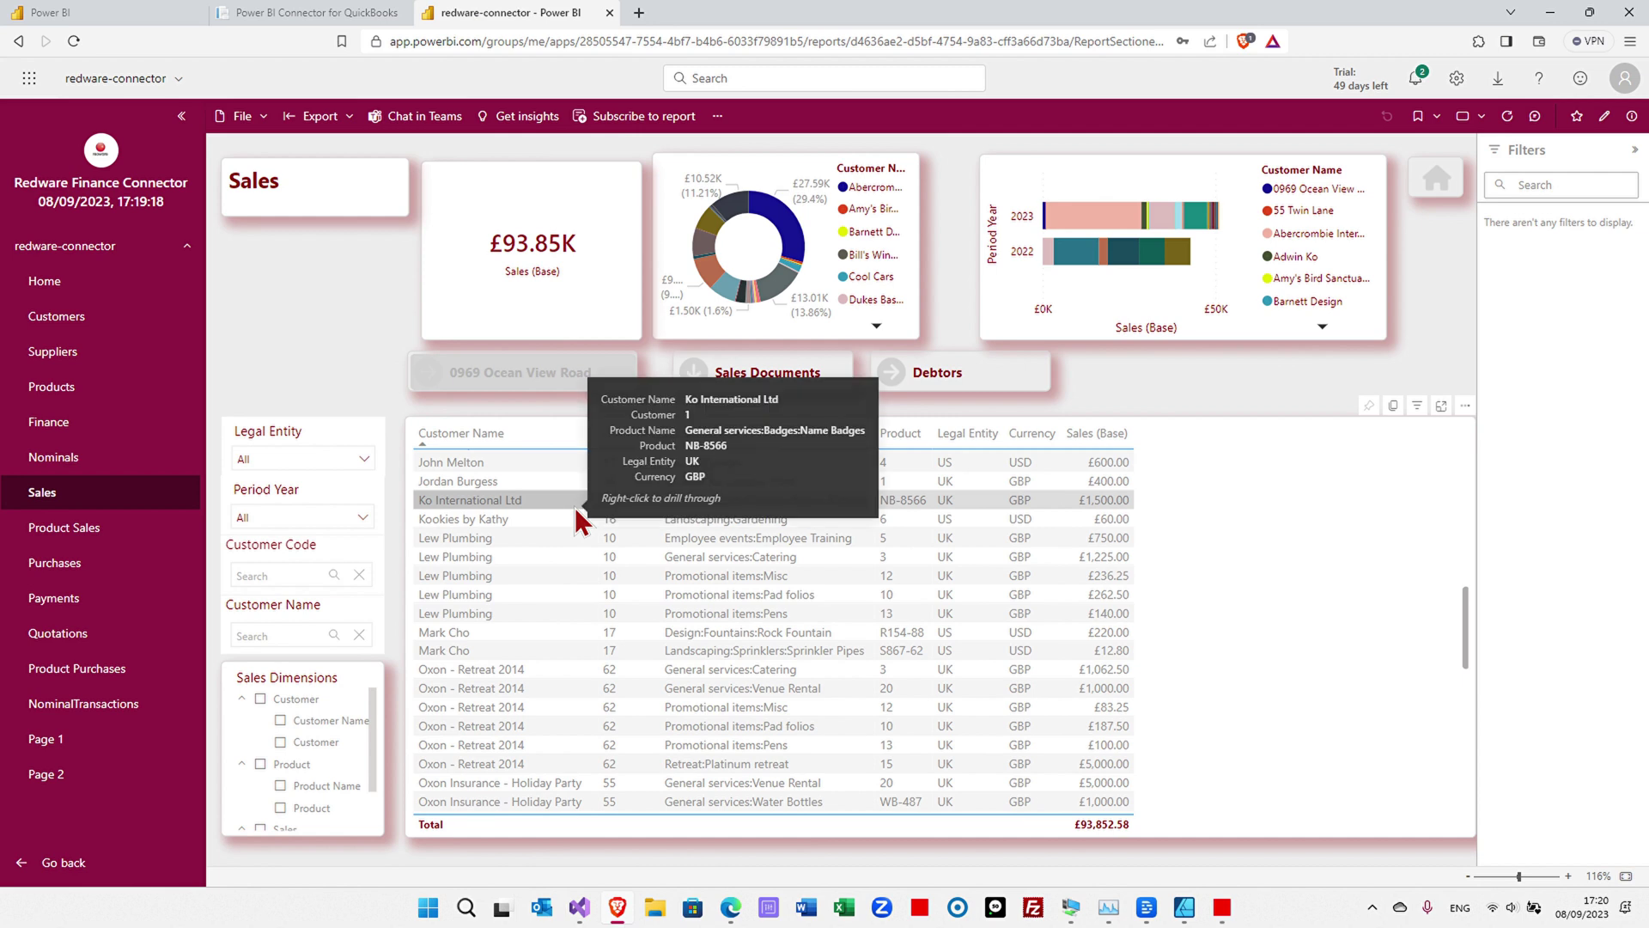
{"action": "mouse_move", "coordinate": [526, 584]}
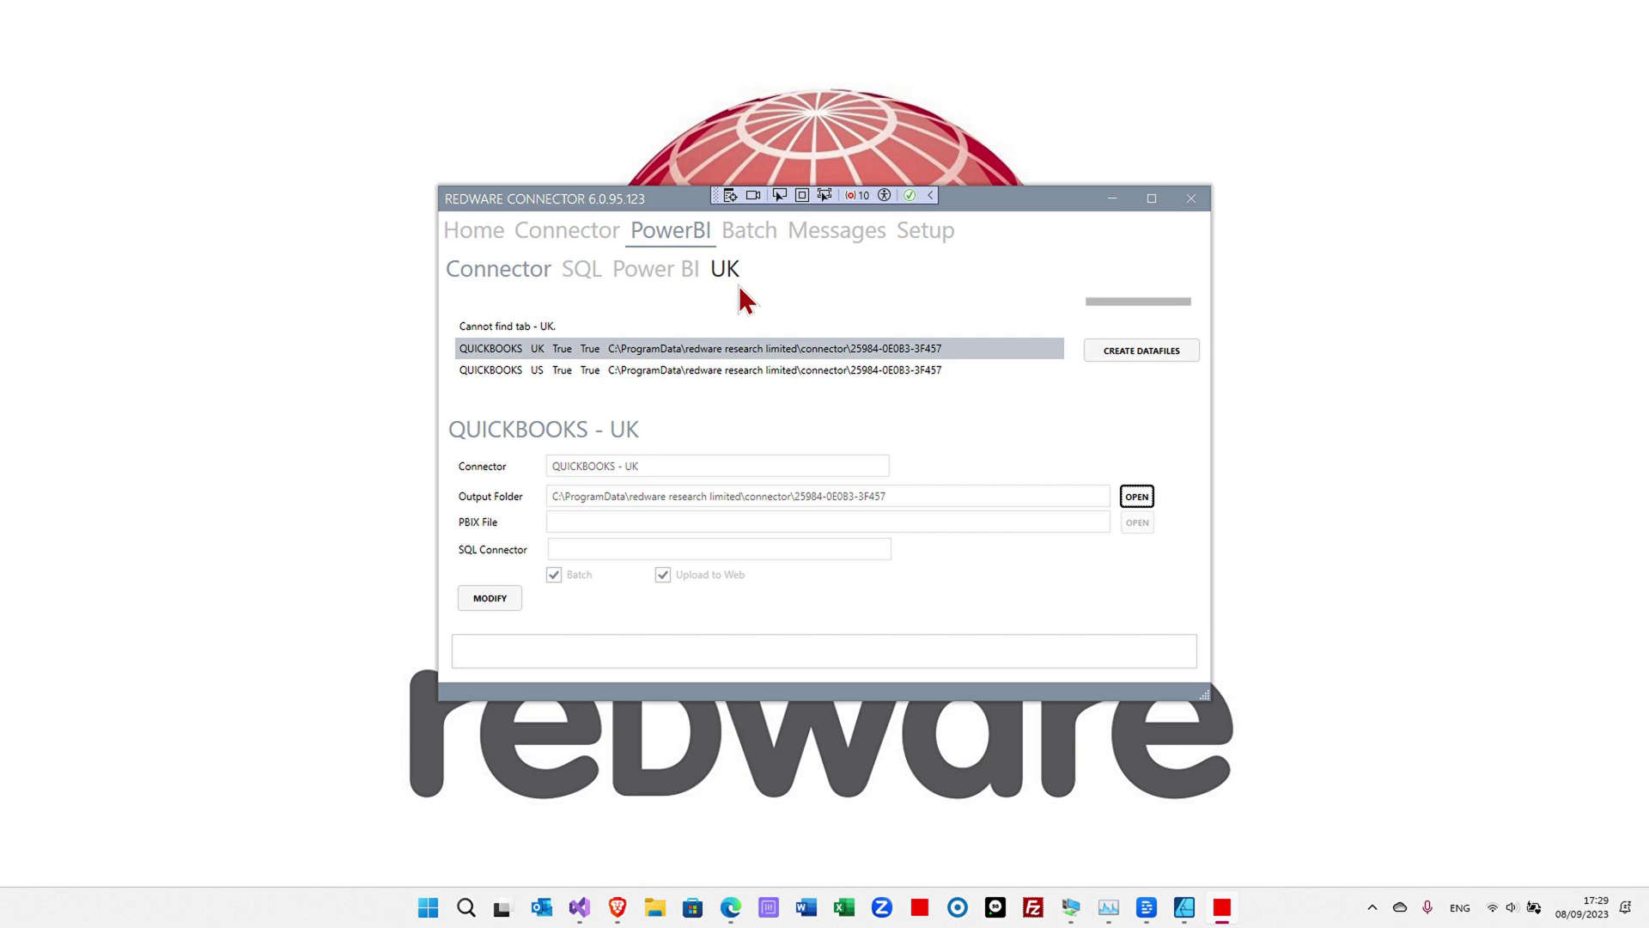
- Modify the QUICKBOOKS - UK connector and open its accounts-76.pbix report in Power BI Desktop
{"action": "left_click", "coordinate": [497, 599]}
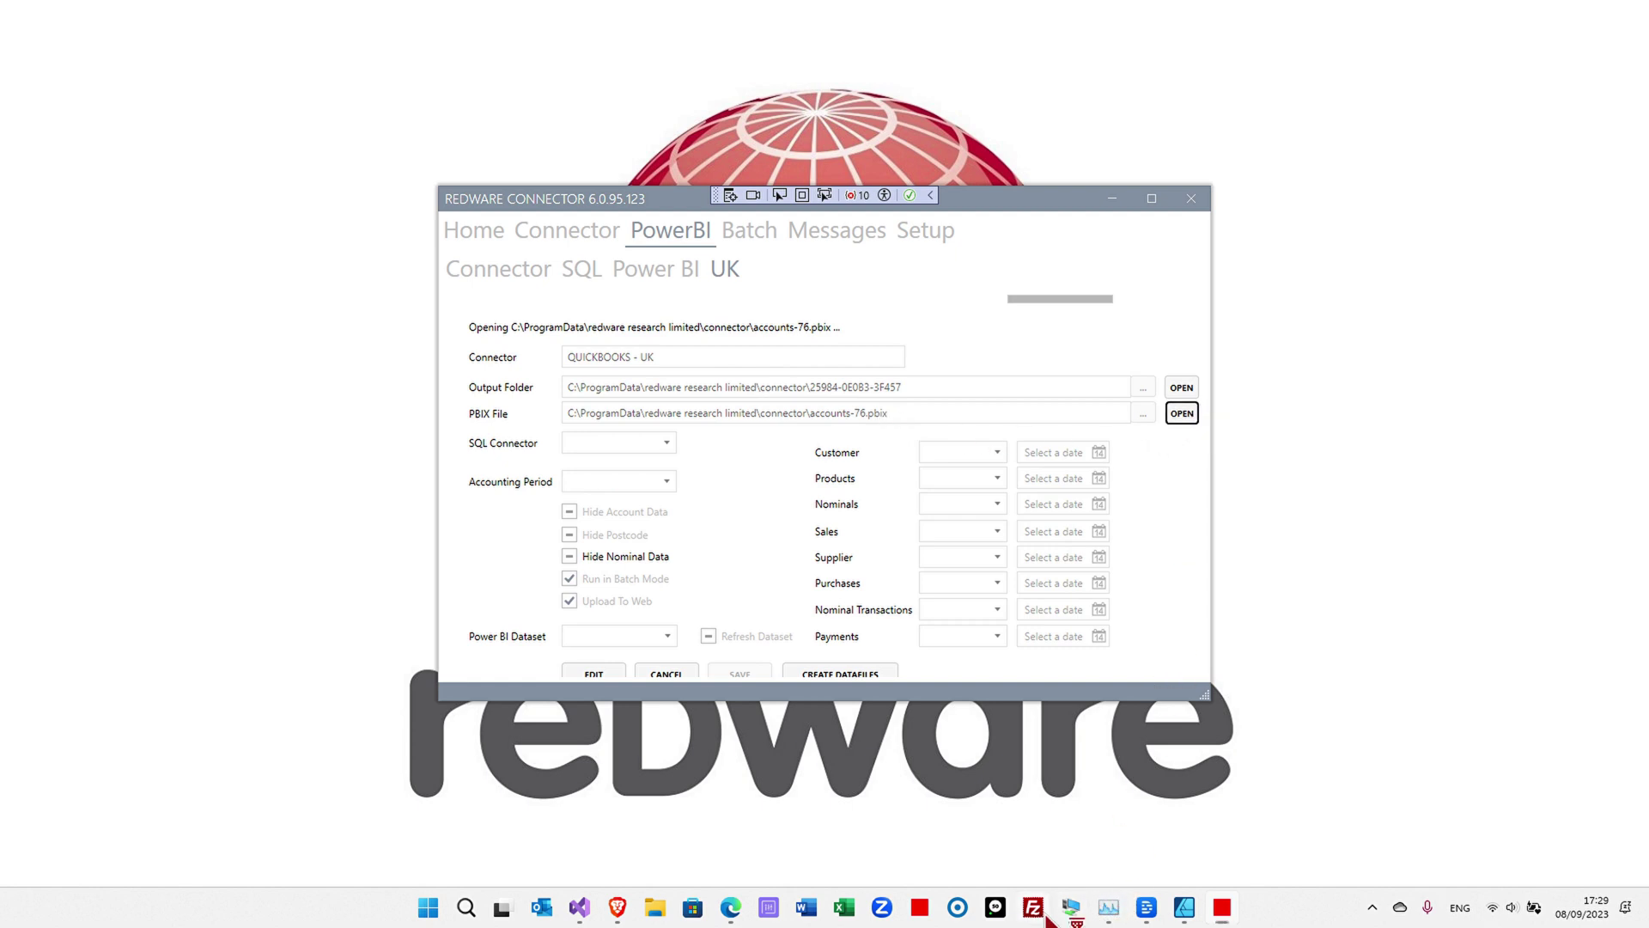
{"action": "mouse_move", "coordinate": [1047, 916]}
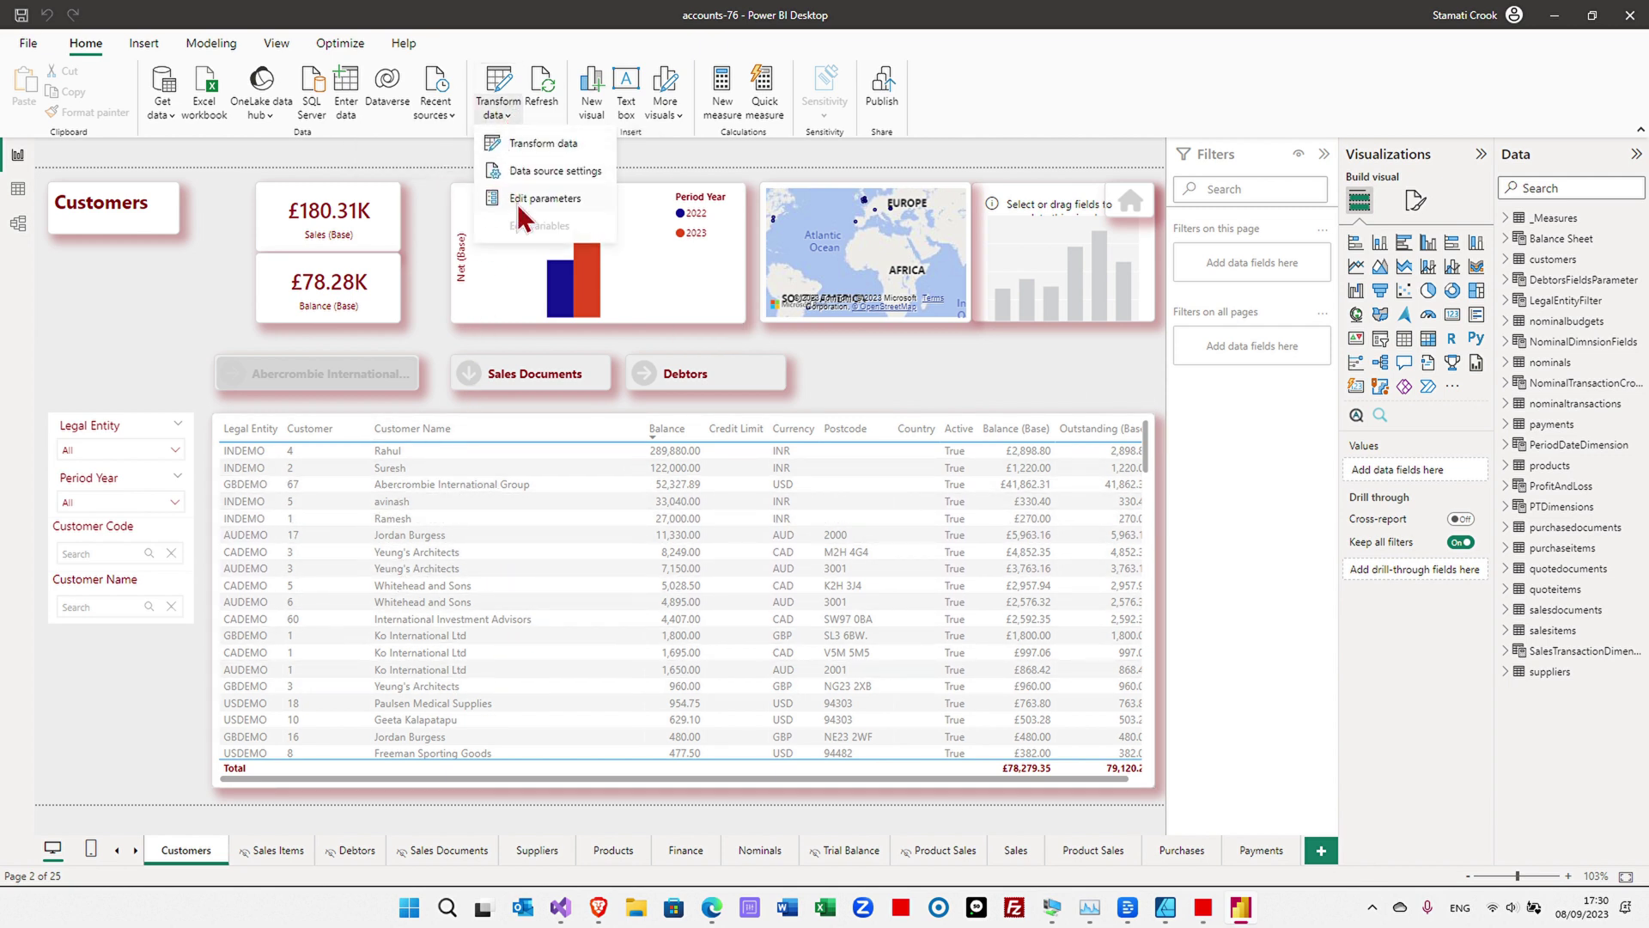
- Set the report's Serial parameter to the registered serial number
{"action": "left_click", "coordinate": [523, 200]}
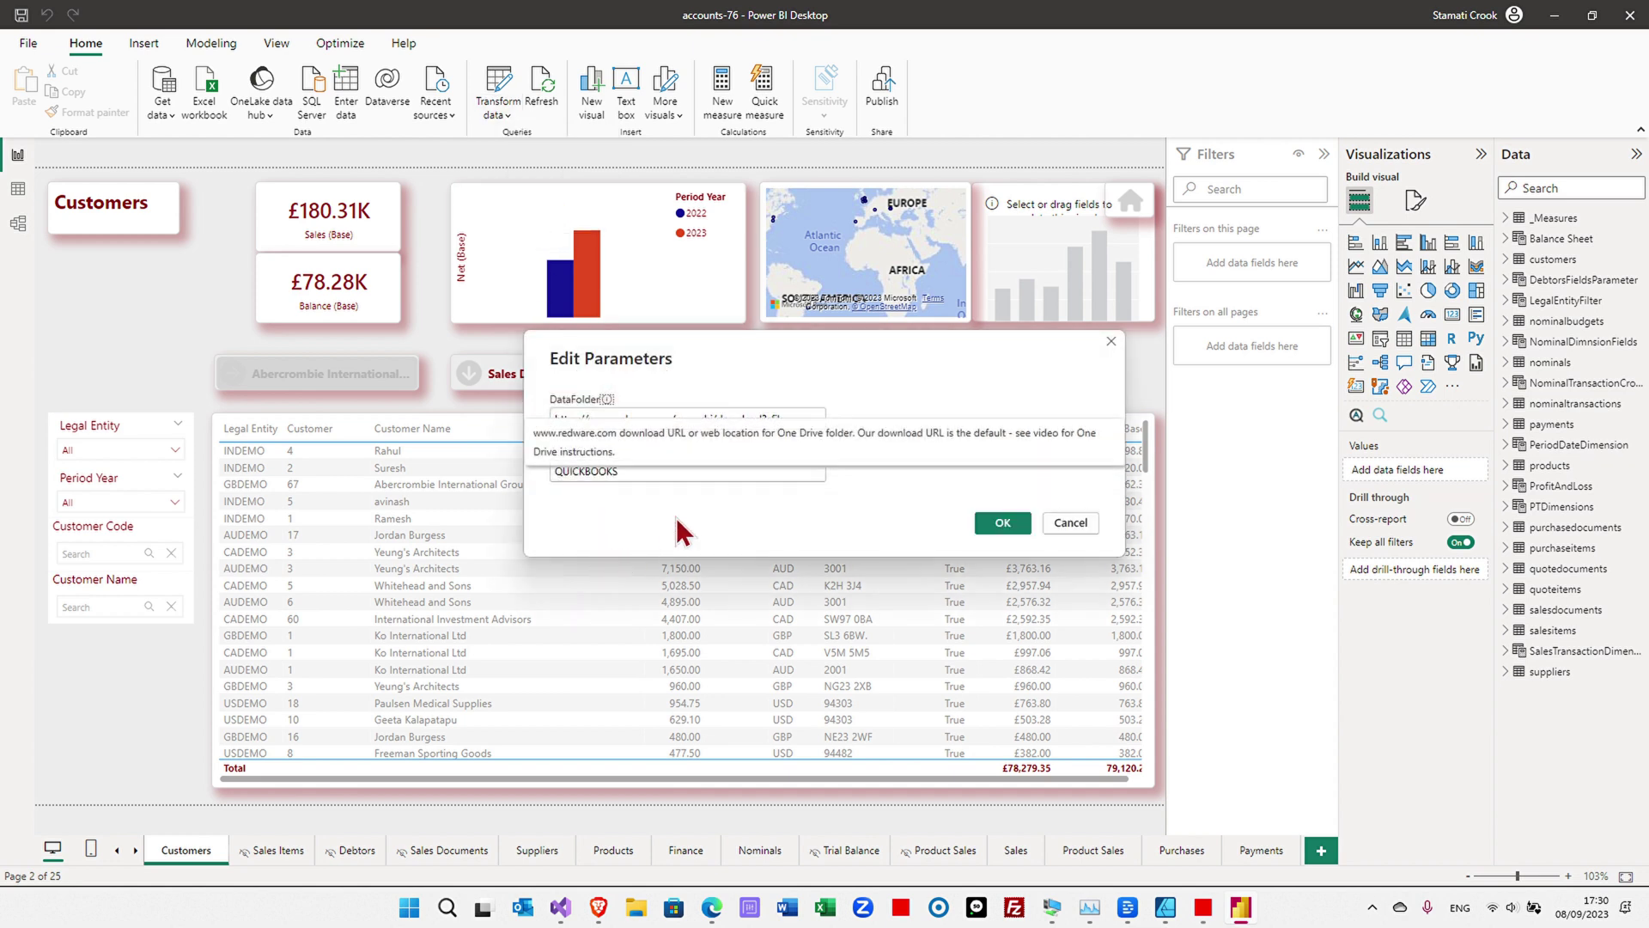
{"action": "key", "text": "Tab"}
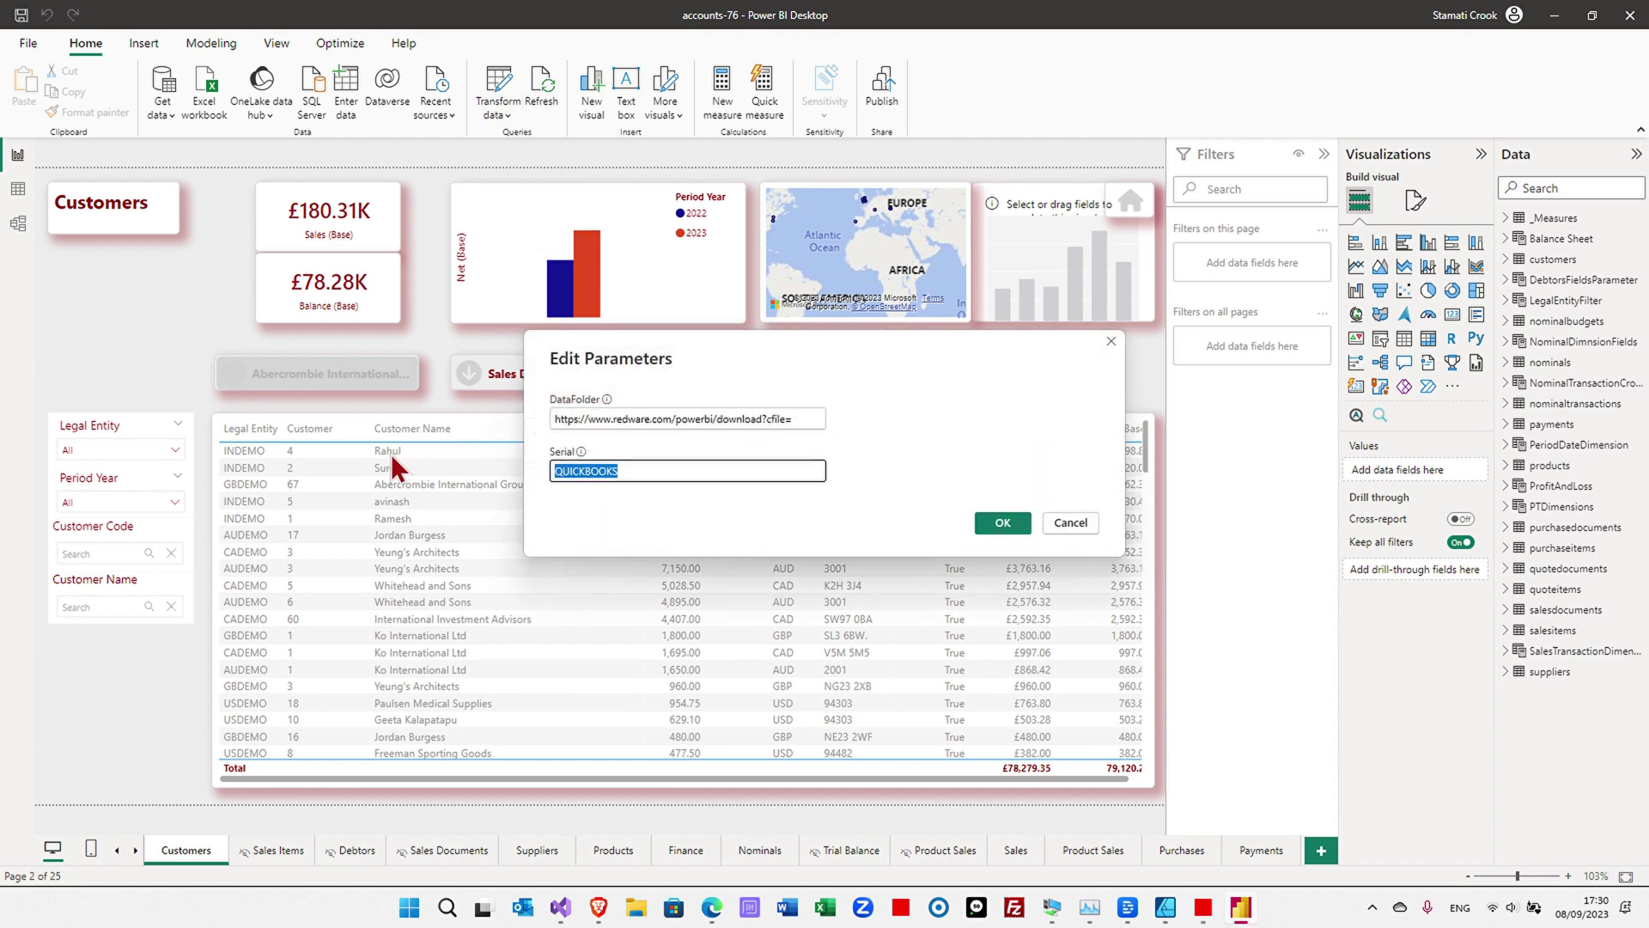
{"action": "key", "text": "ctrl+v"}
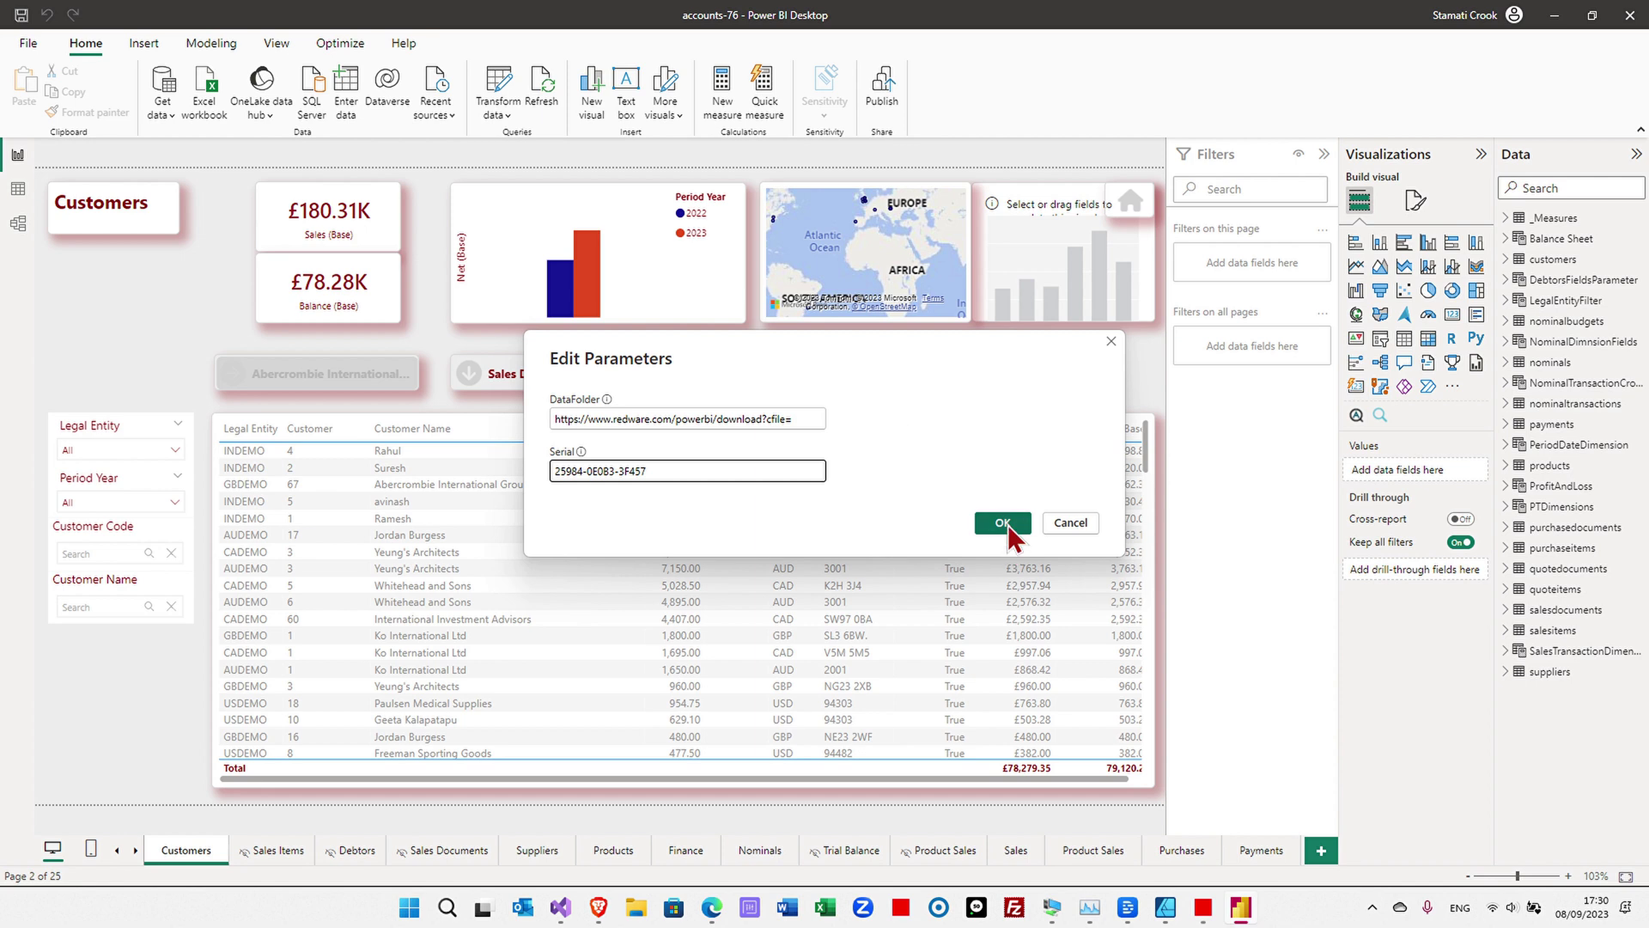
{"action": "left_click", "coordinate": [1003, 523]}
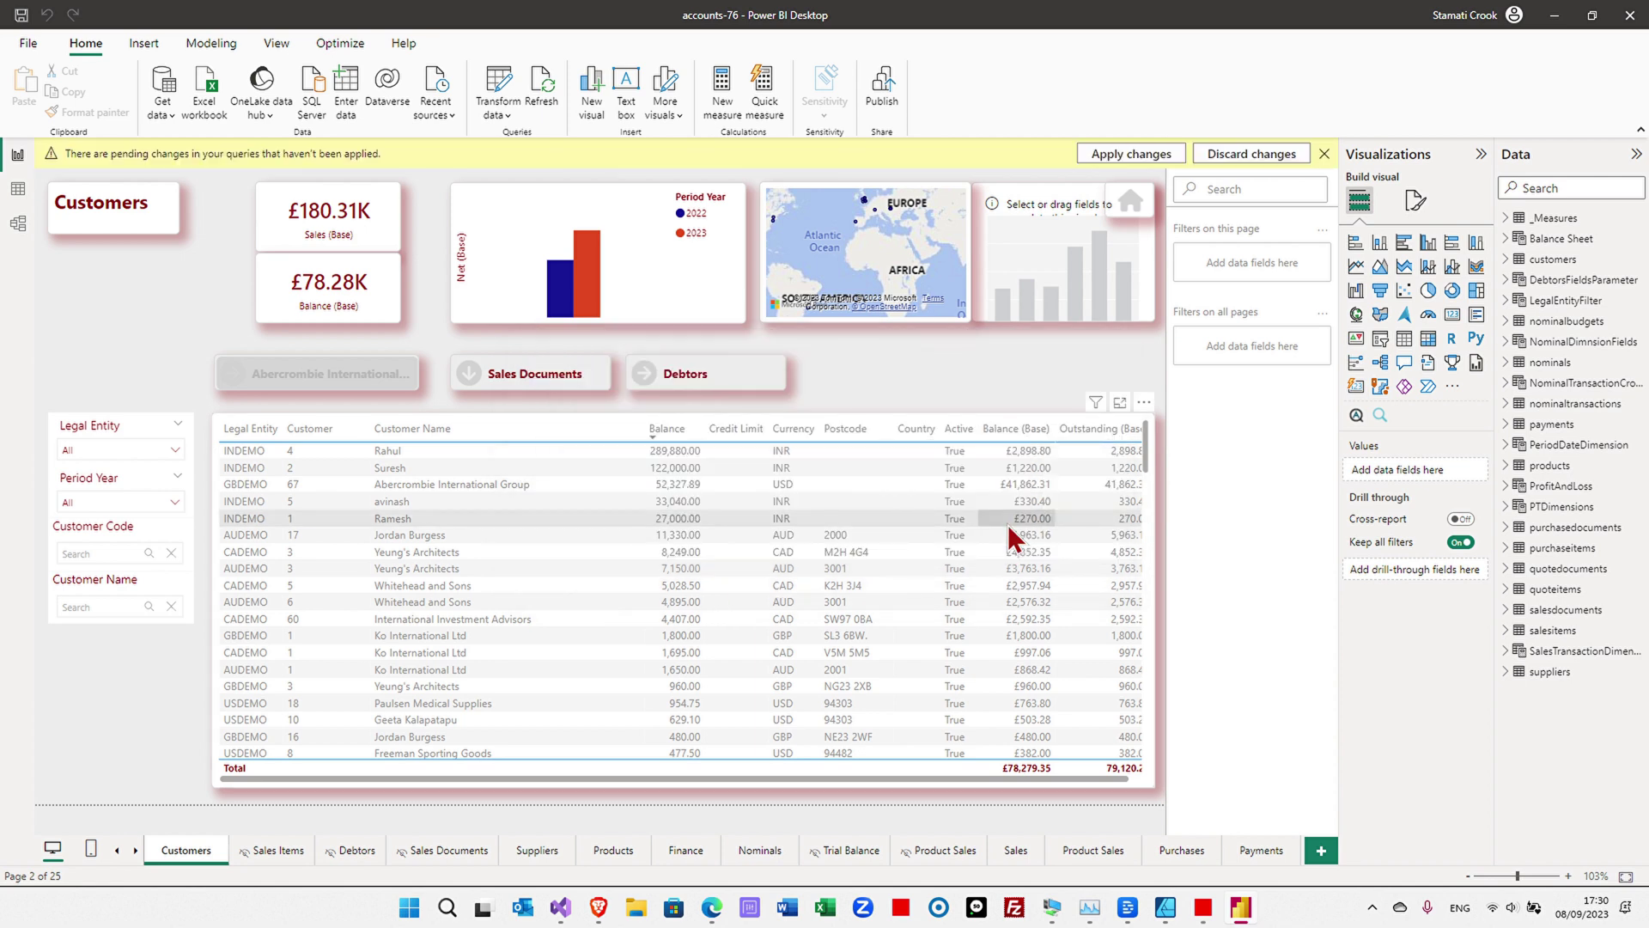
- Correct the user name in the Basic credentials for the redware.com download source
{"action": "left_click", "coordinate": [510, 120]}
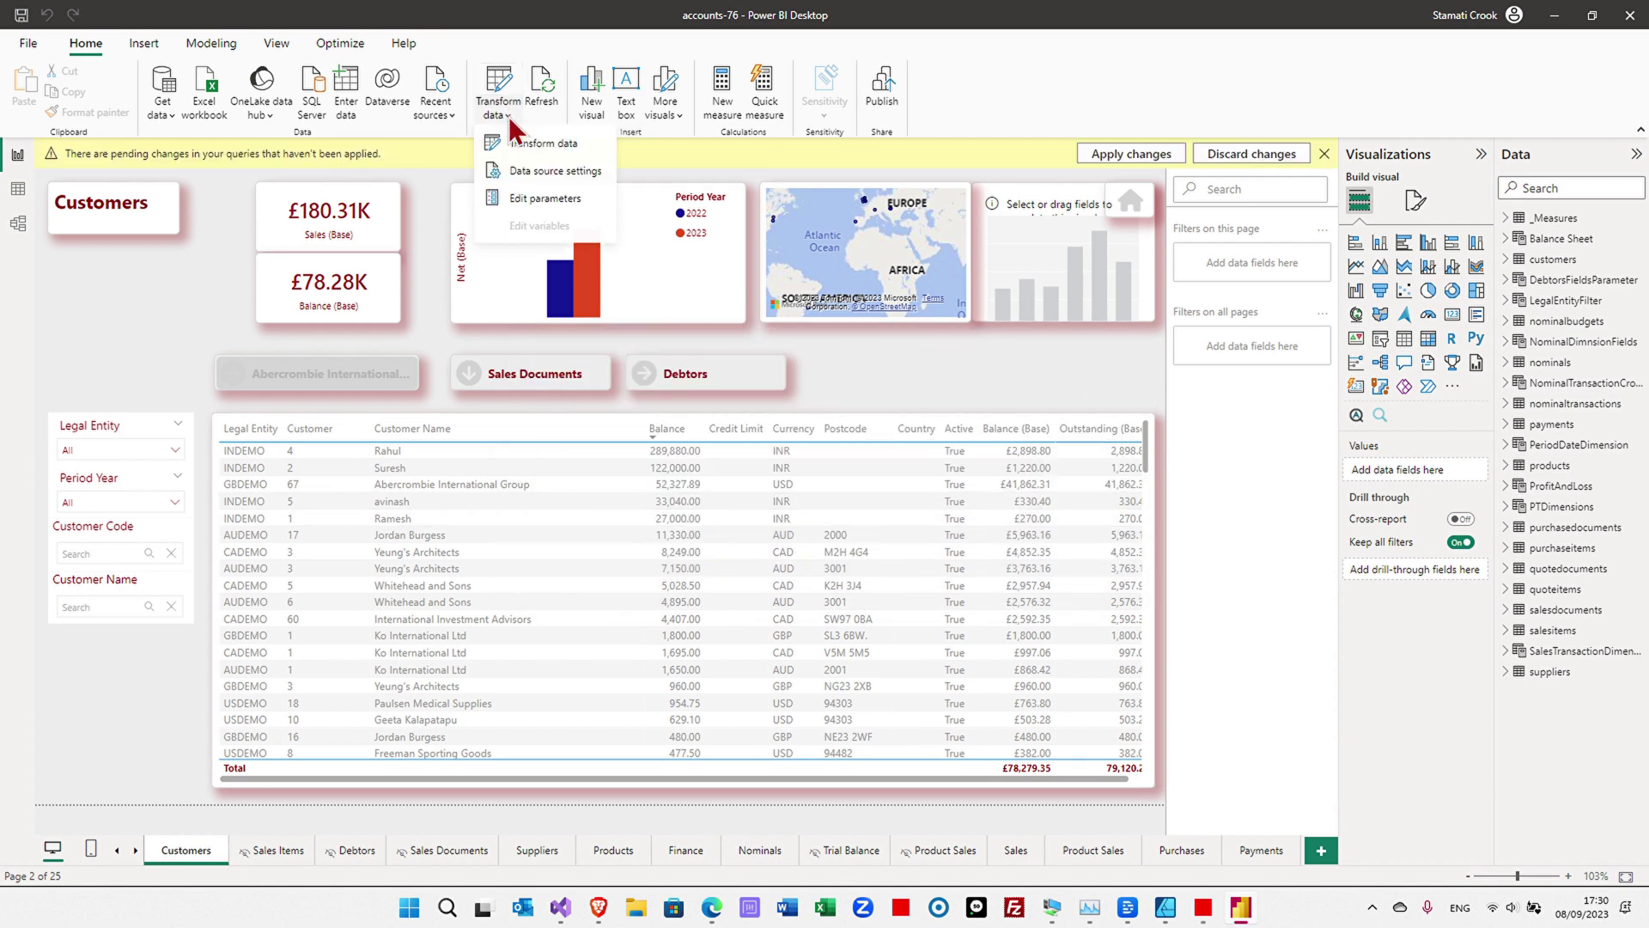
{"action": "left_click", "coordinate": [533, 172]}
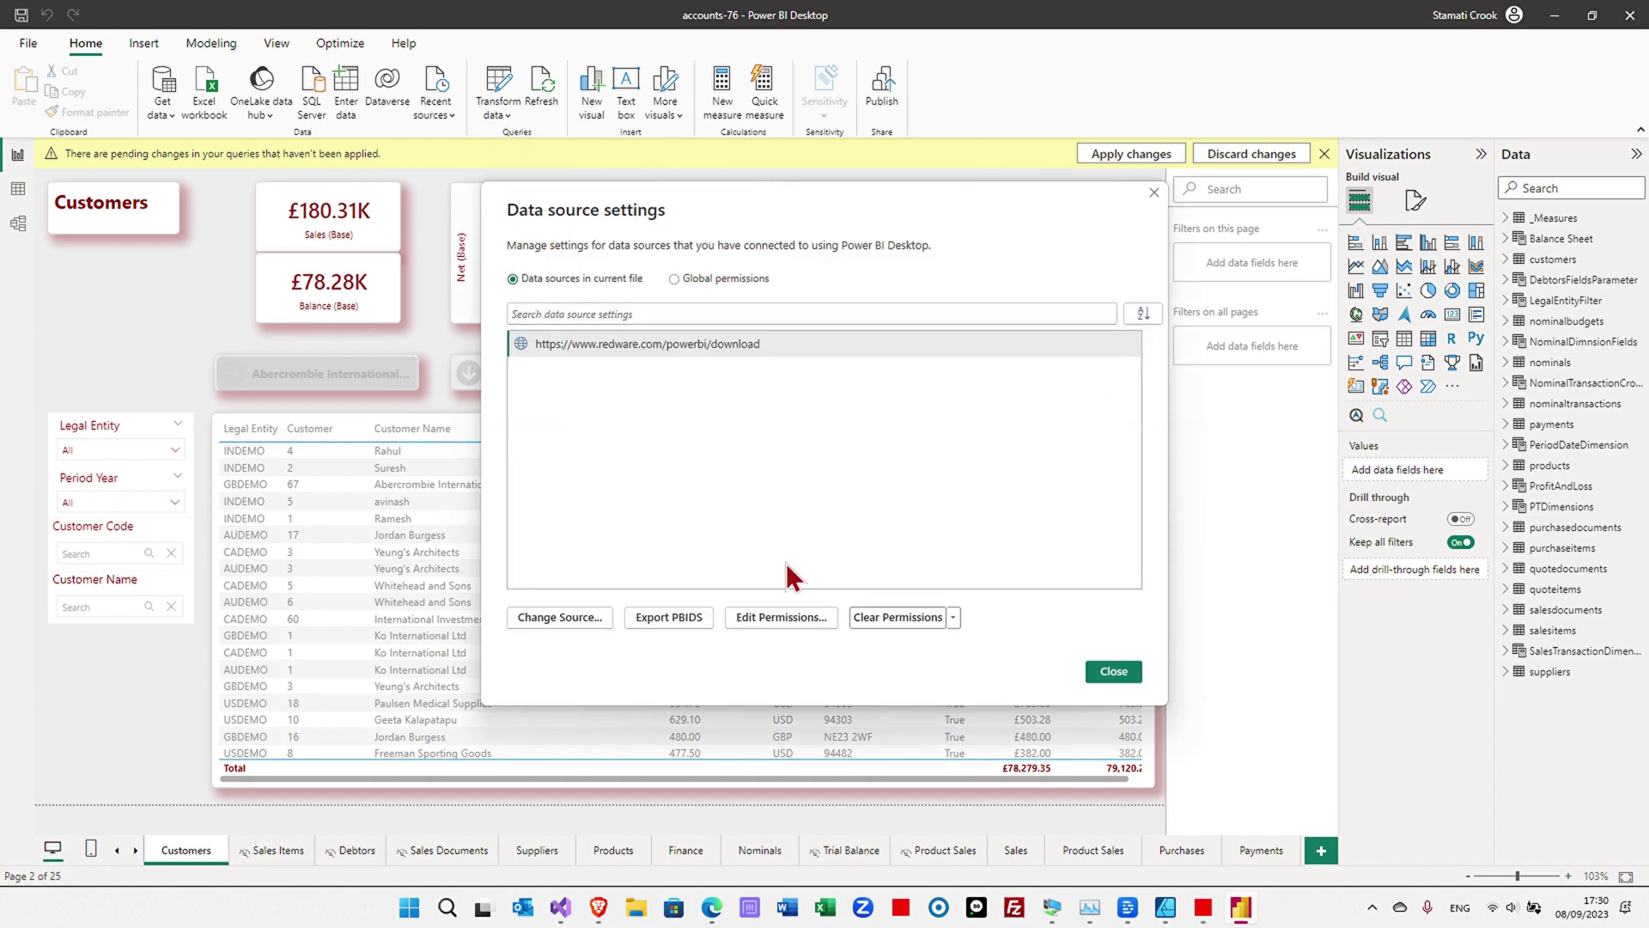
{"action": "left_click", "coordinate": [804, 617]}
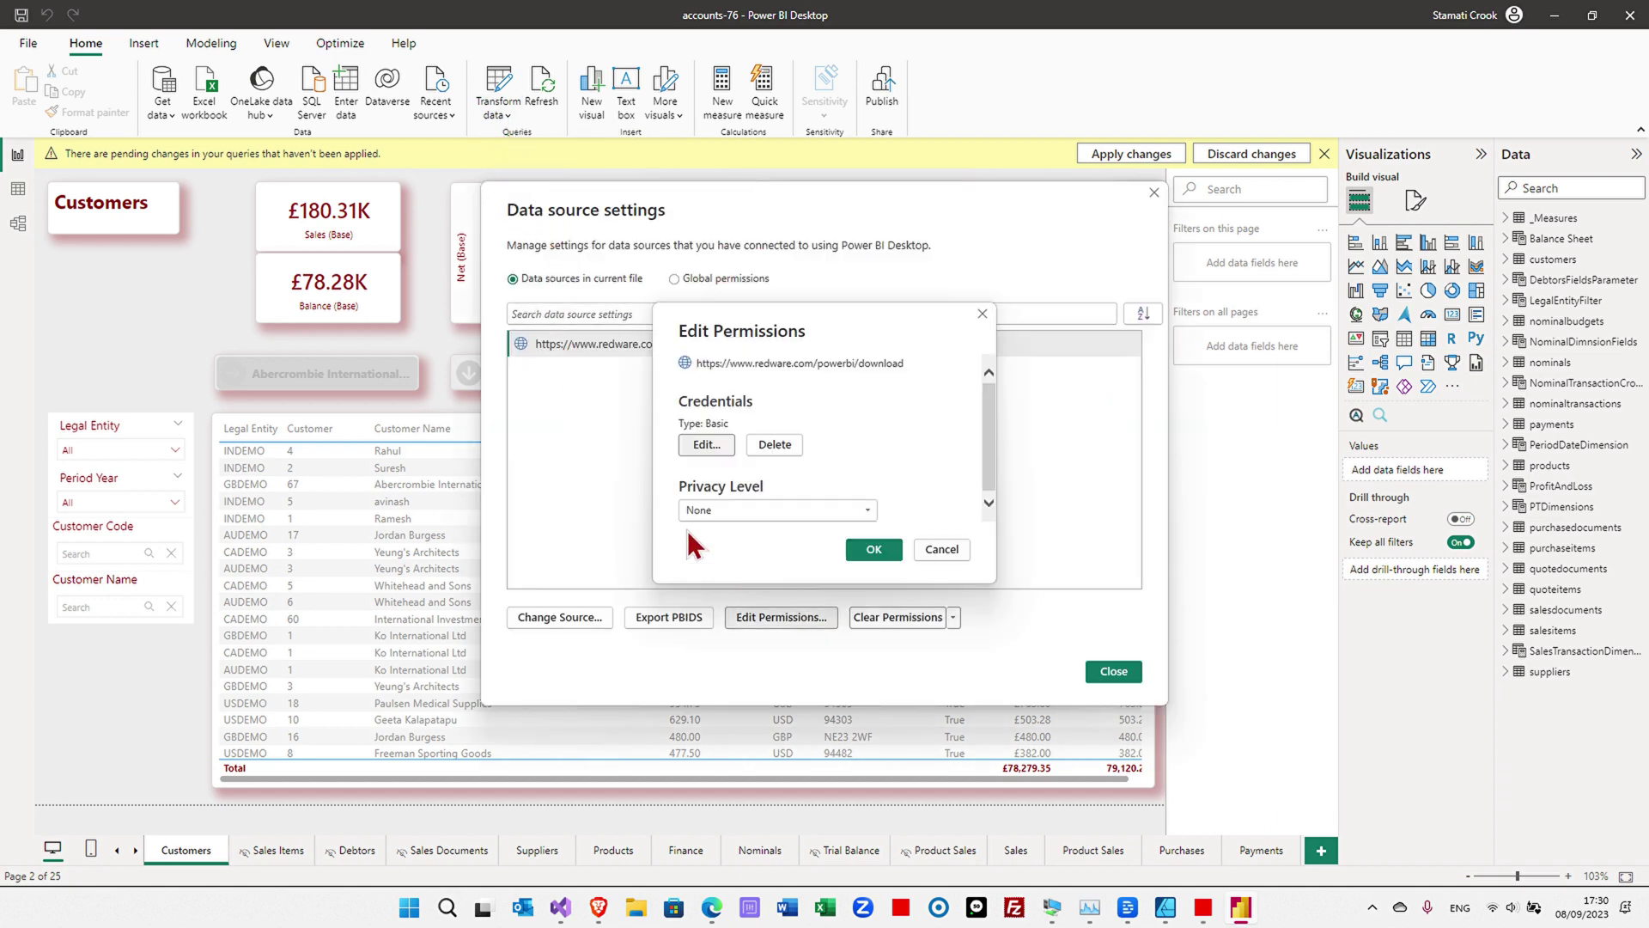
{"action": "left_click", "coordinate": [706, 444]}
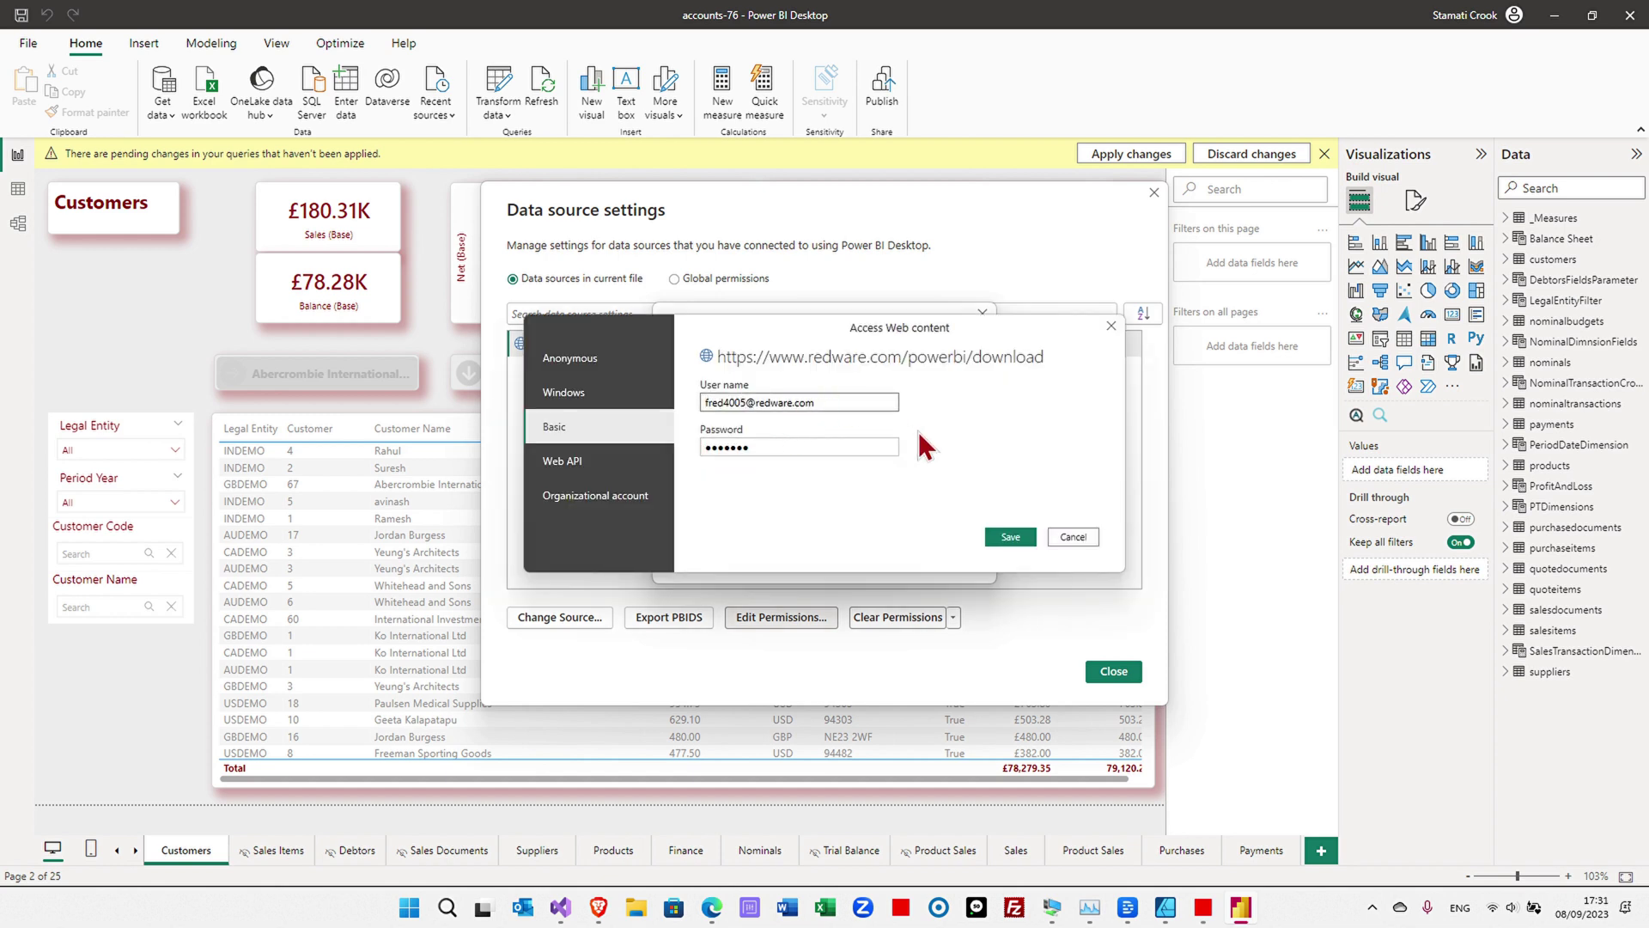
{"action": "key", "text": "BackSpace"}
{"action": "type", "text": "6"}
{"action": "left_click", "coordinate": [1012, 536]}
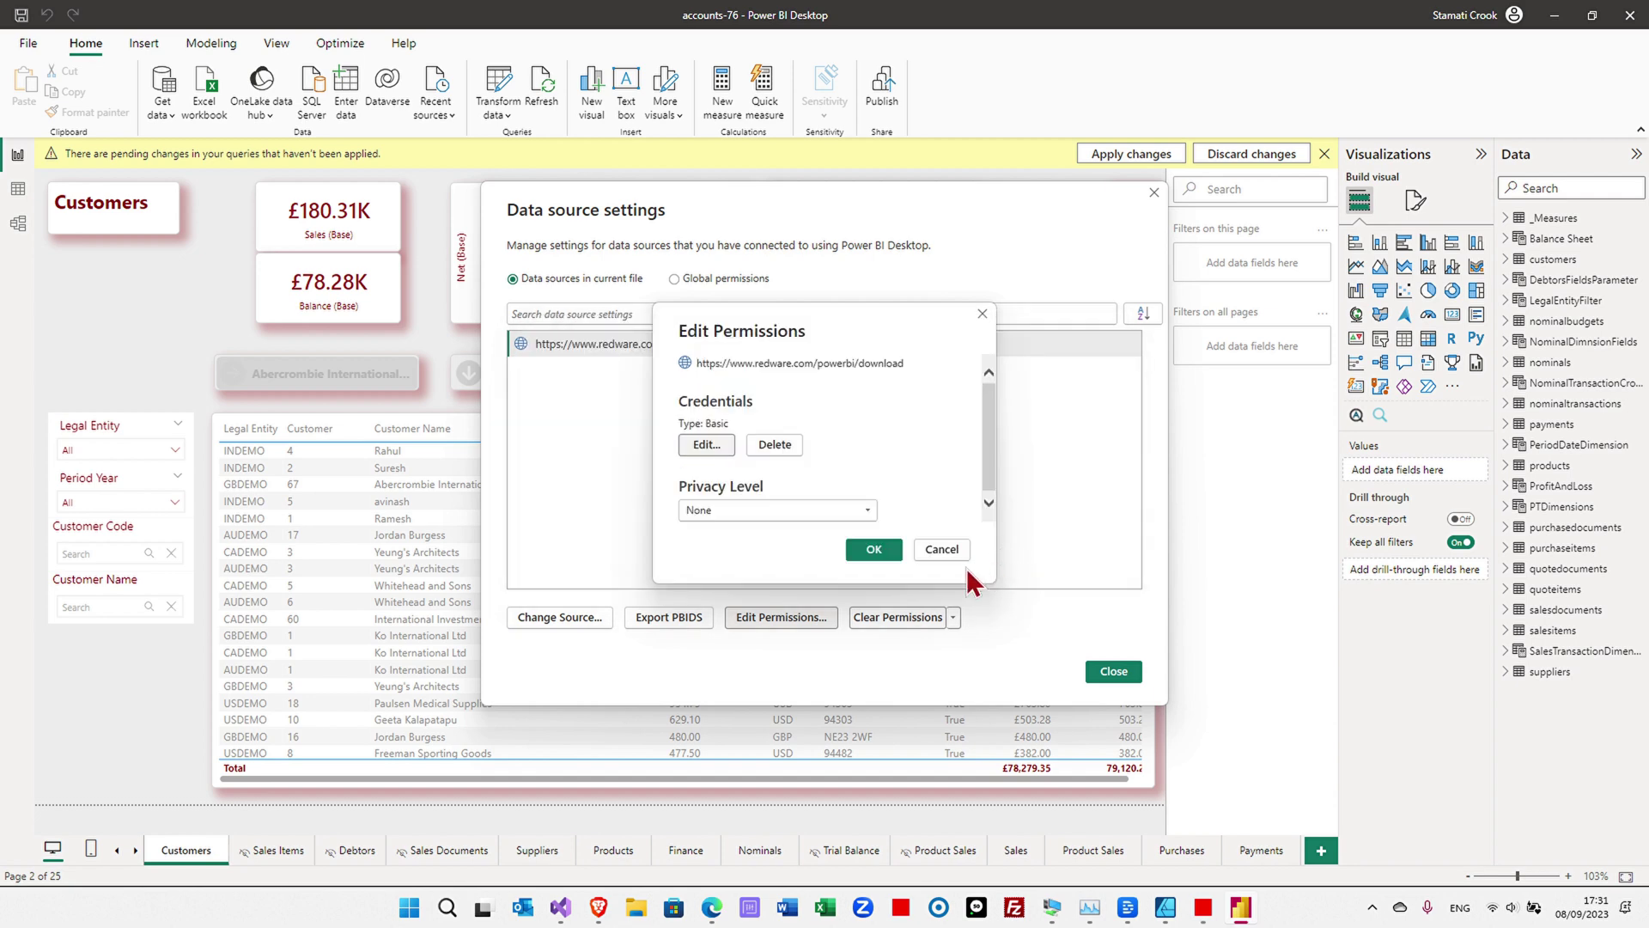
{"action": "left_click", "coordinate": [871, 550]}
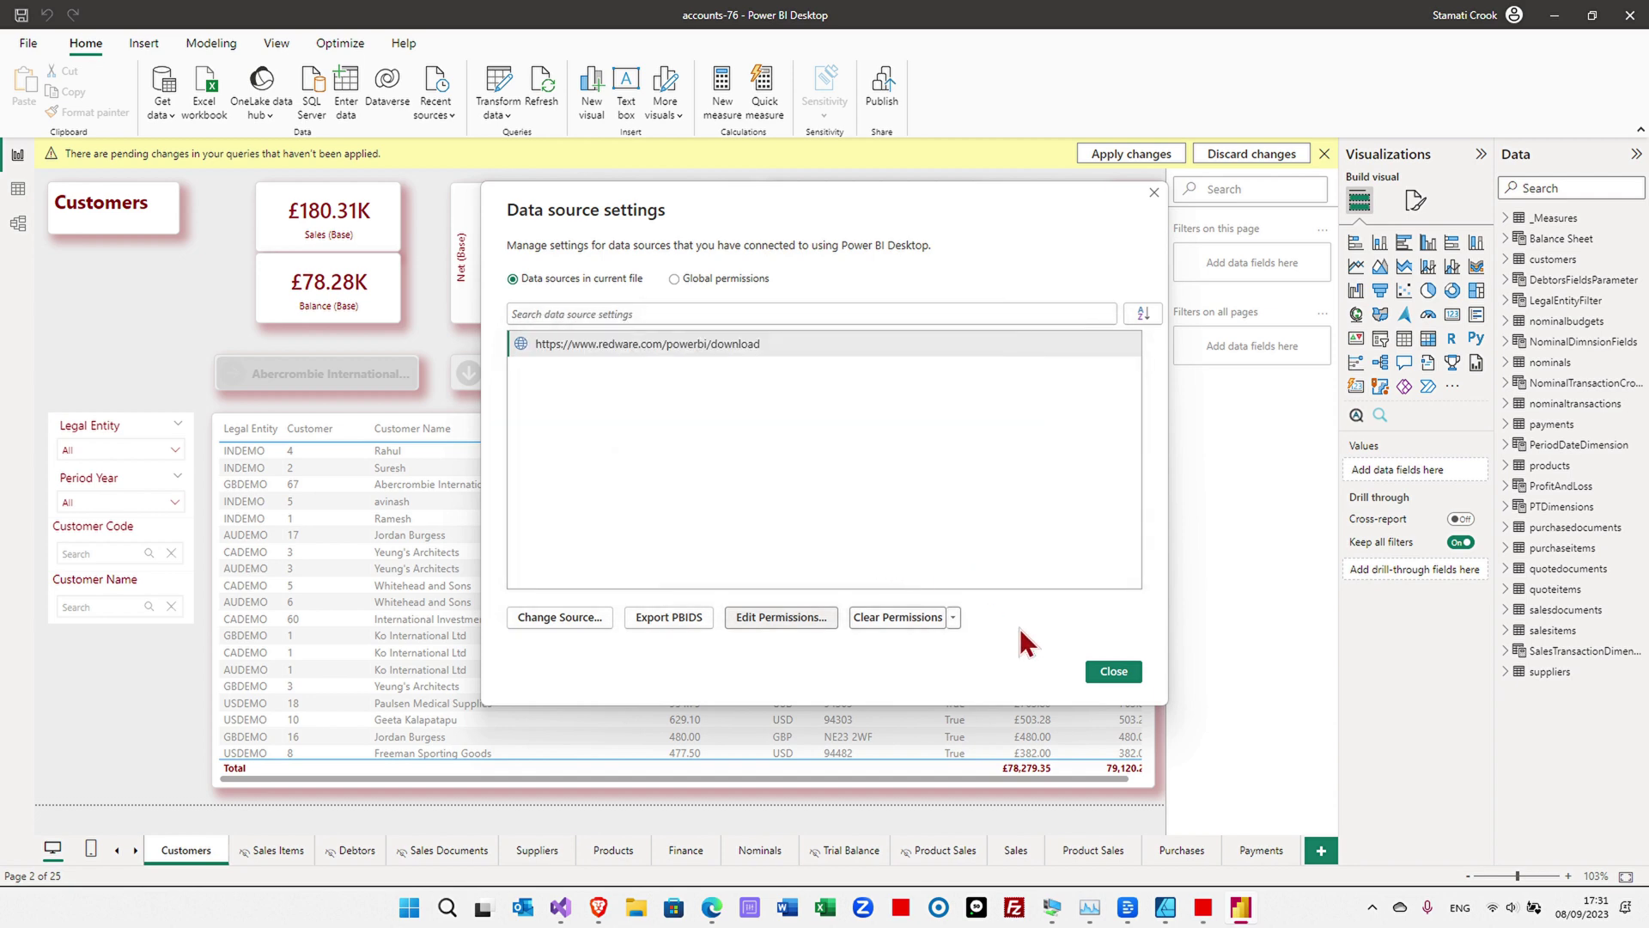
{"action": "left_click", "coordinate": [1114, 673]}
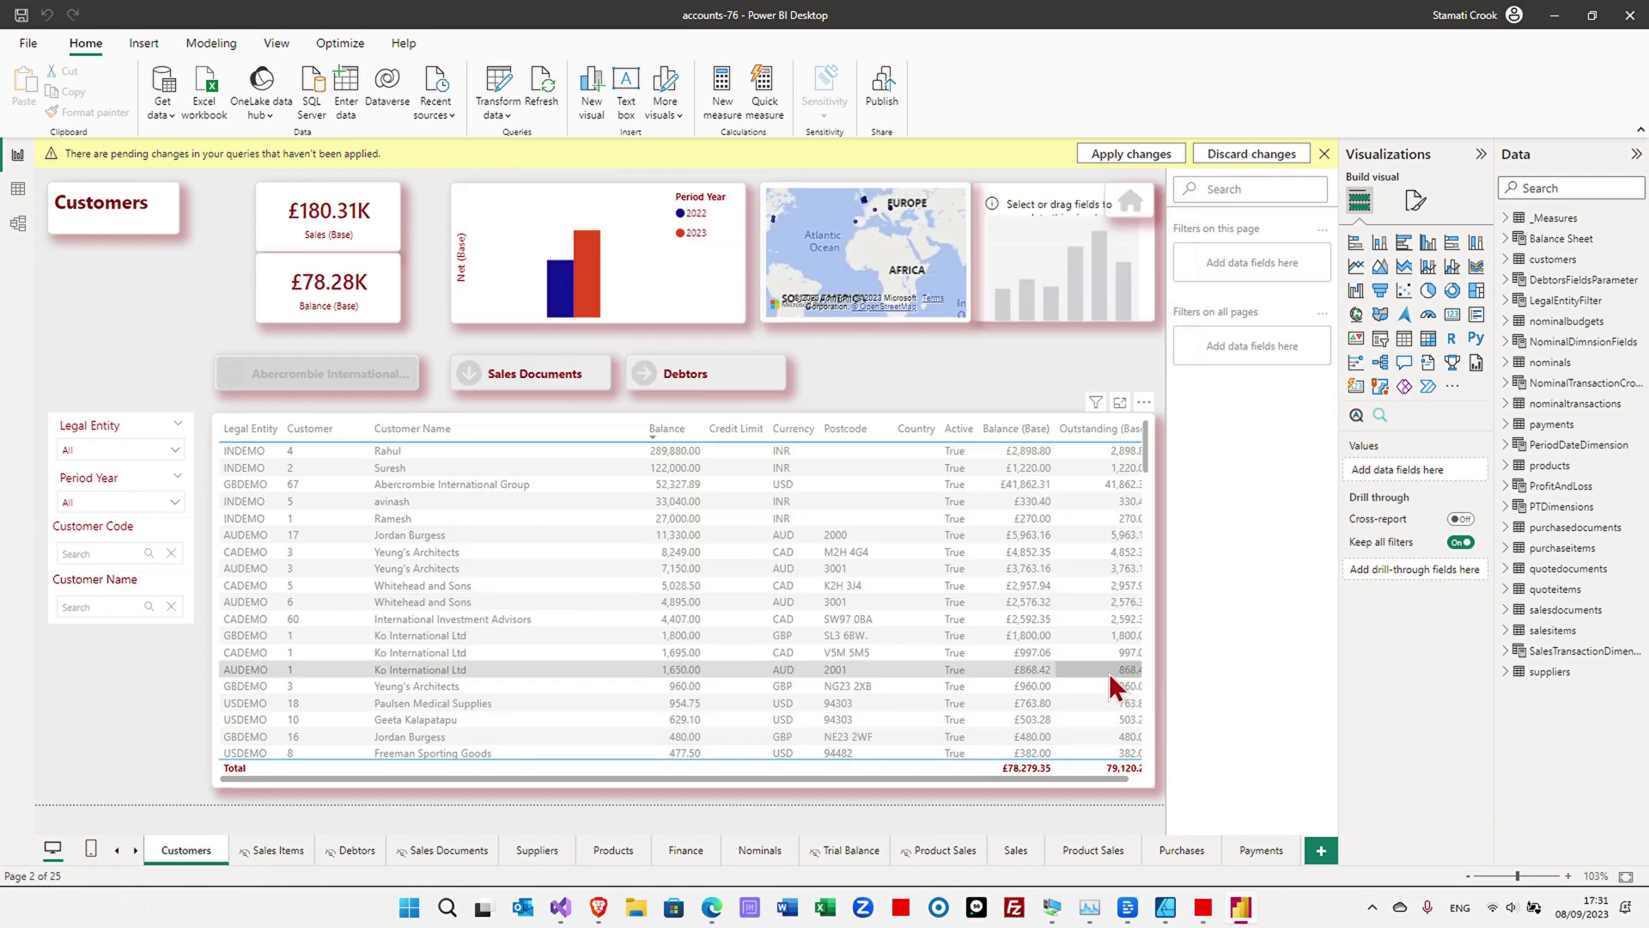
- Refresh the report to £93.85K sales, move the Debtors button right, and open Power Query Editor
{"action": "left_click", "coordinate": [541, 99]}
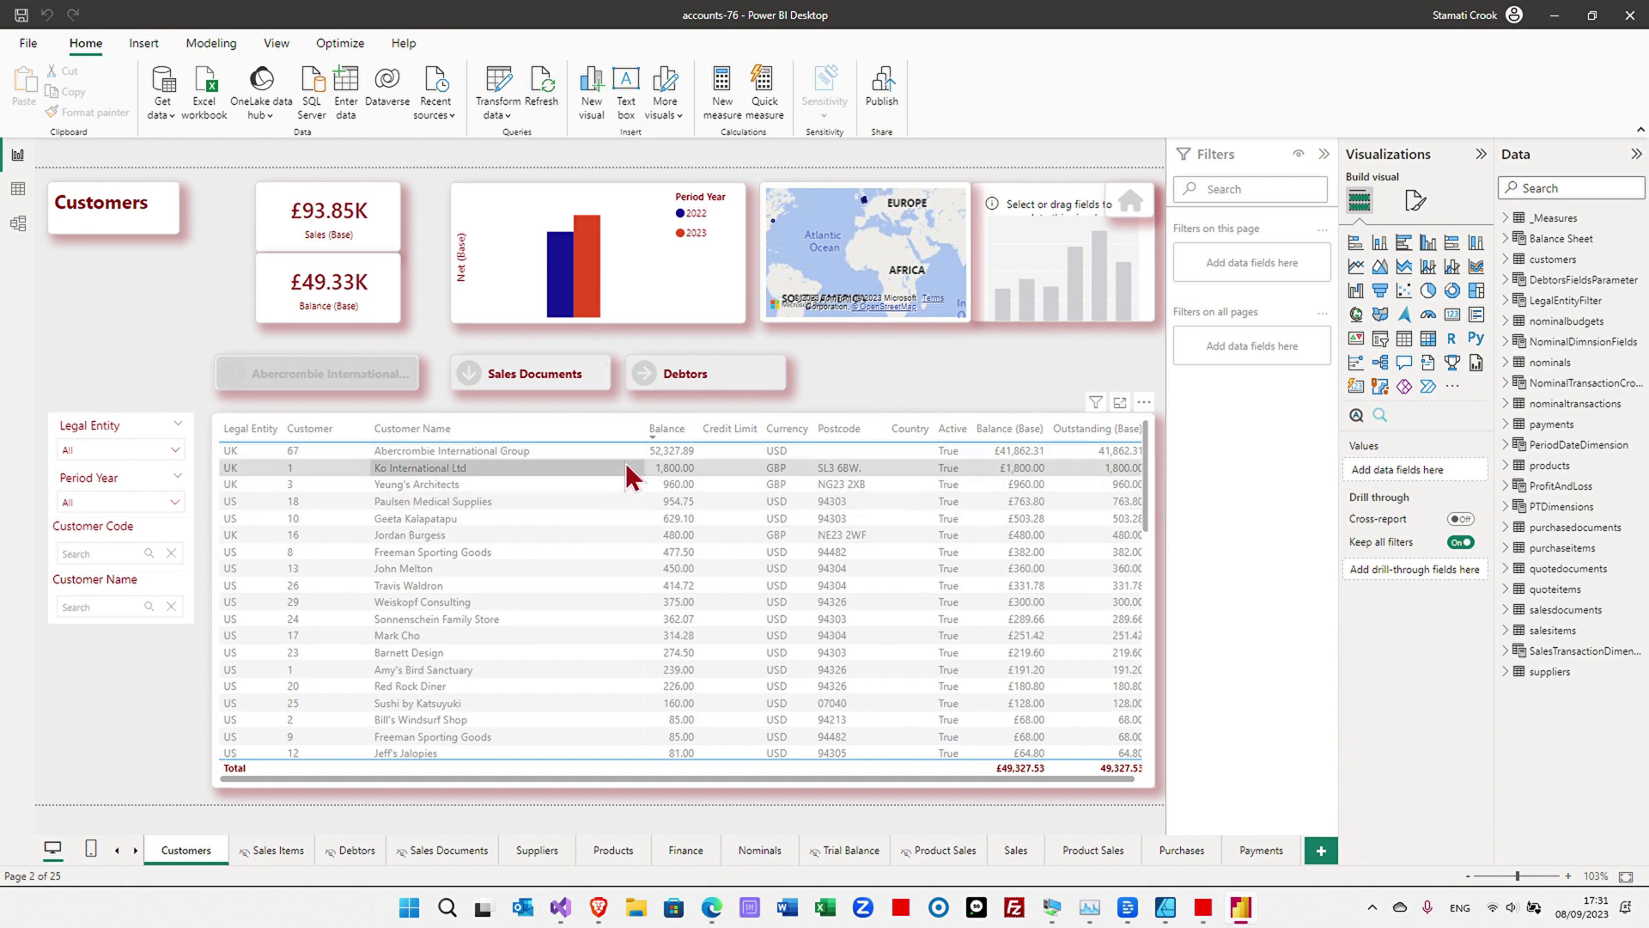
{"action": "left_click_drag", "start_coordinate": [724, 388], "coordinate": [871, 387]}
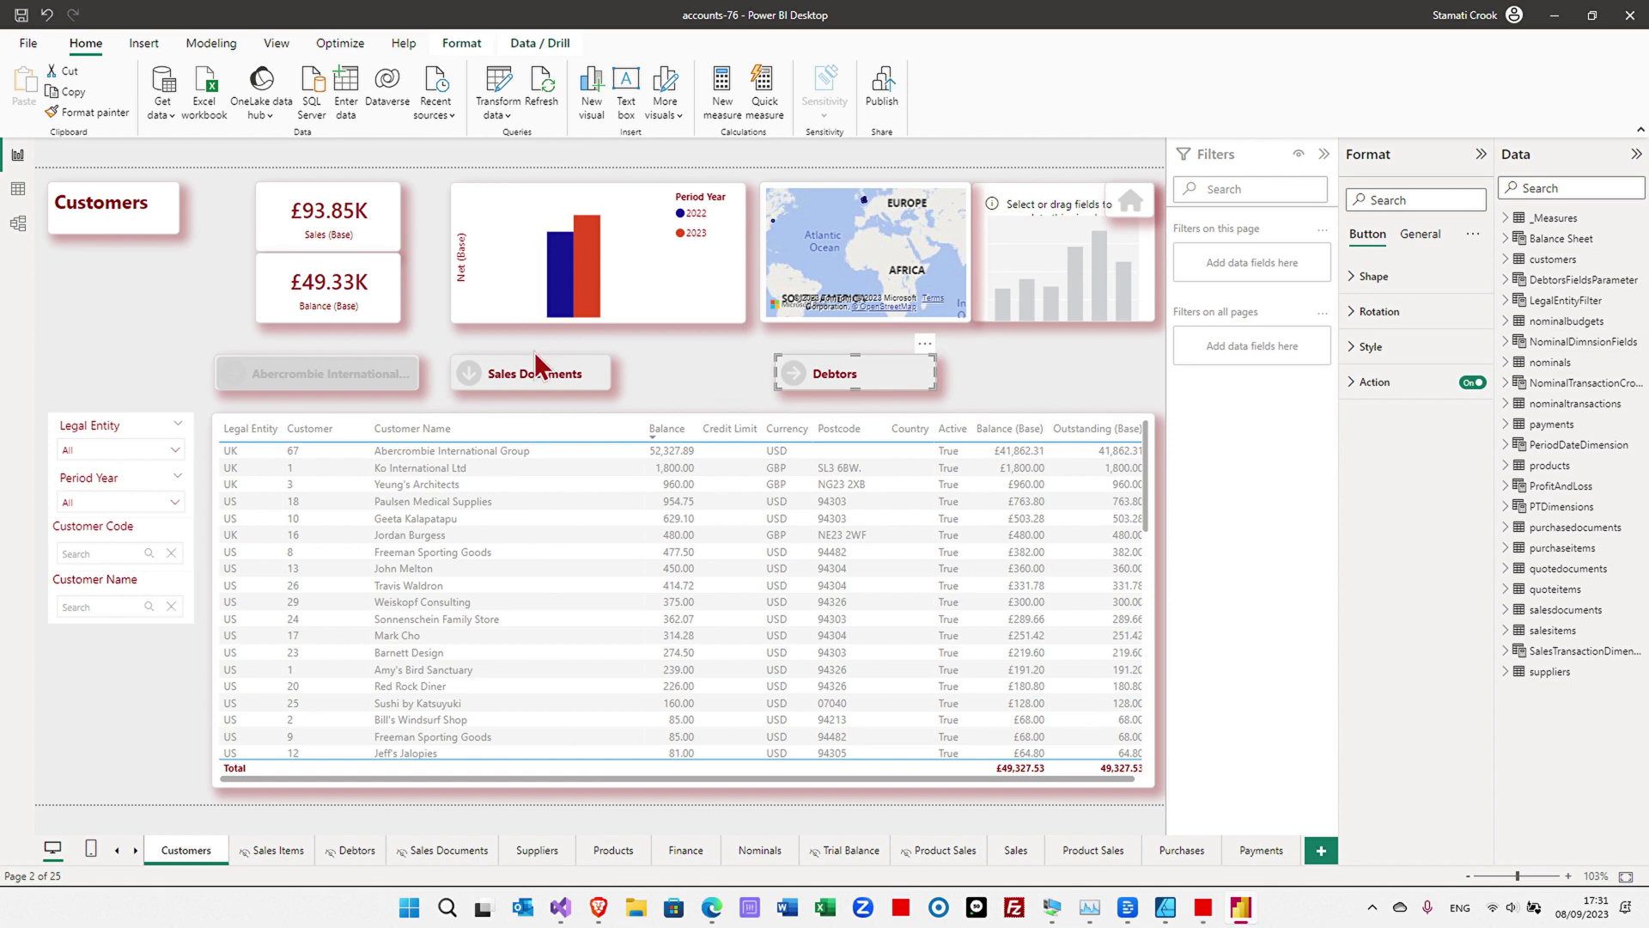
{"action": "left_click_drag", "start_coordinate": [545, 373], "coordinate": [550, 367]}
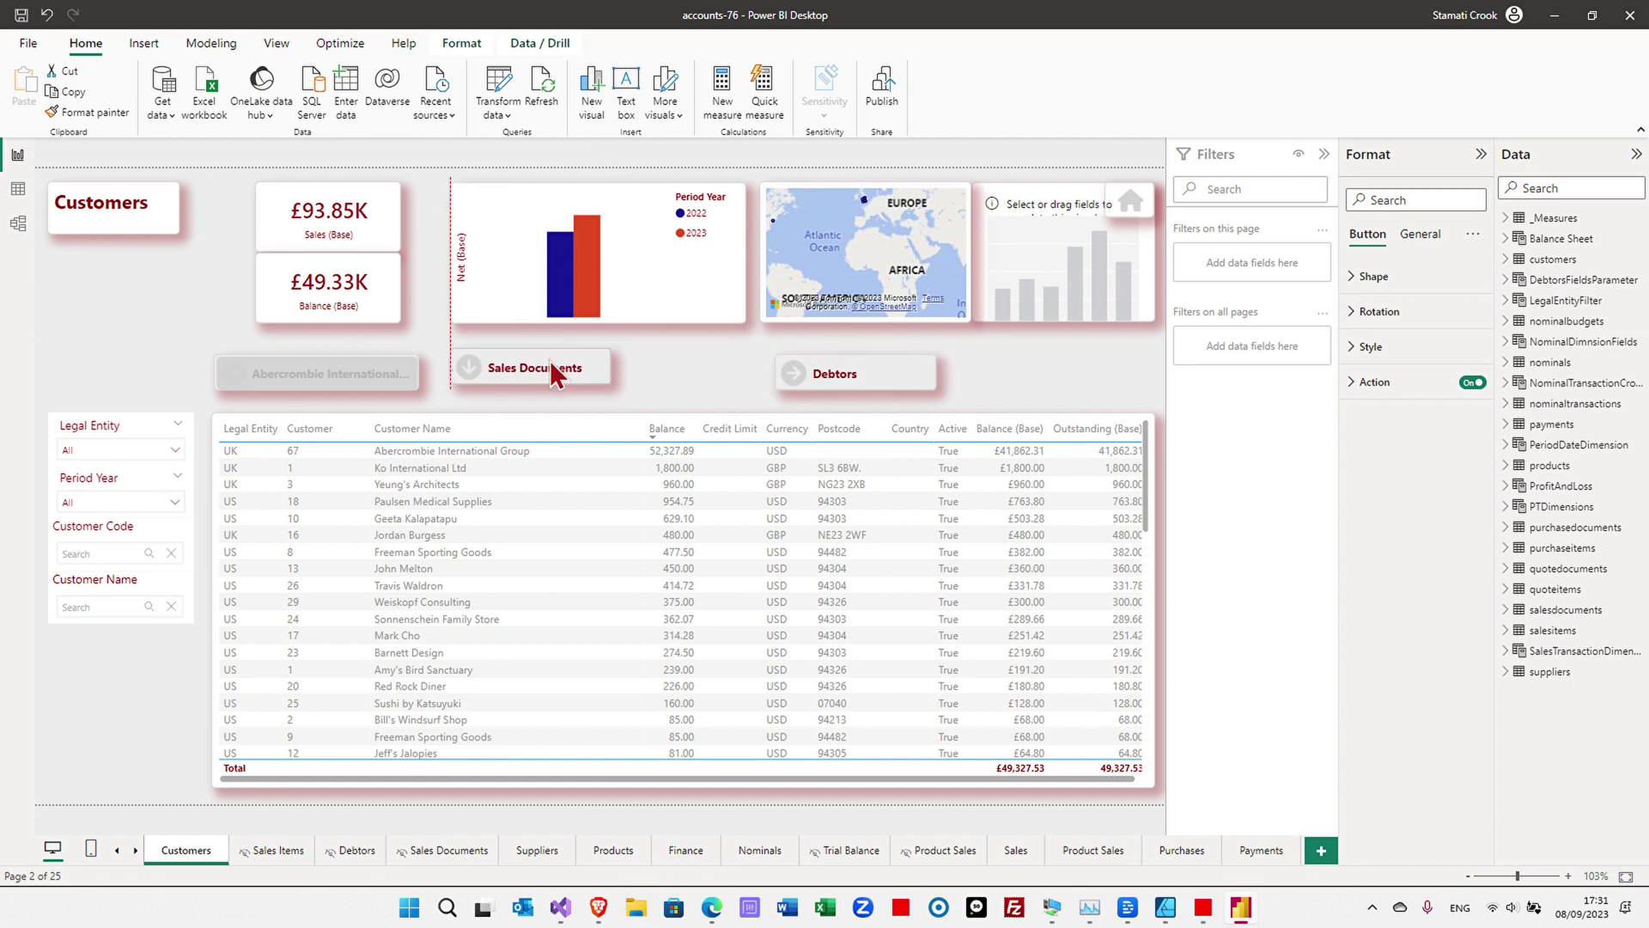
{"action": "left_click", "coordinate": [508, 117]}
{"action": "left_click", "coordinate": [509, 140]}
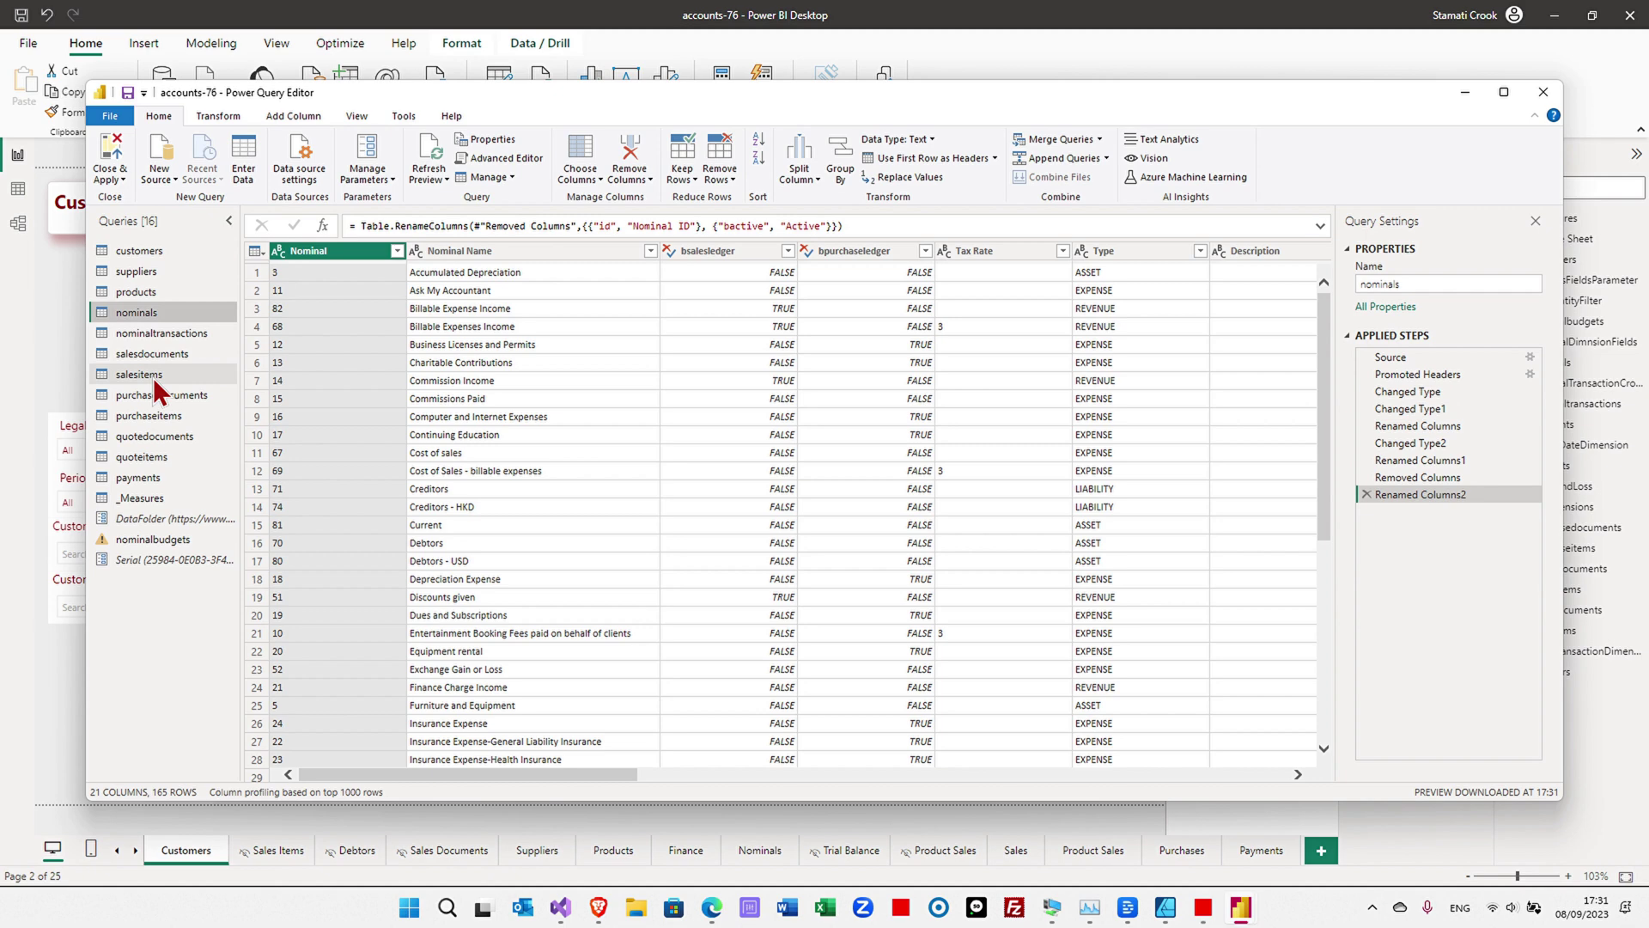
- Preview the salesitems query, then the quotedocuments query with 9 quotations across 36 columns
{"action": "left_click", "coordinate": [153, 375]}
{"action": "left_click", "coordinate": [156, 435]}
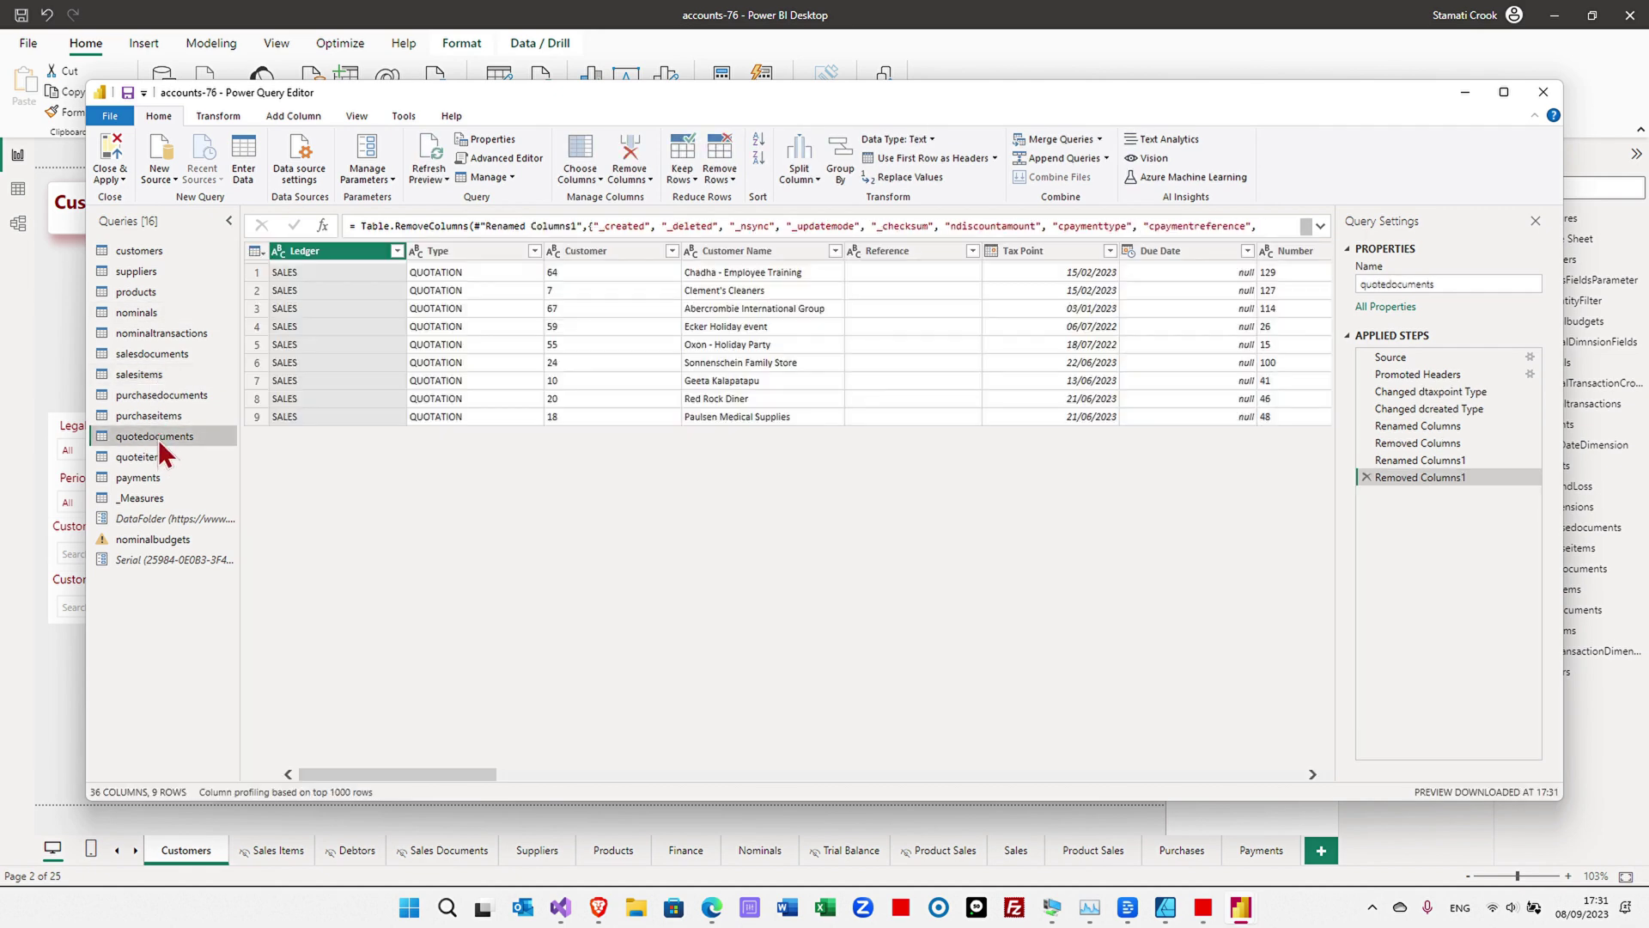